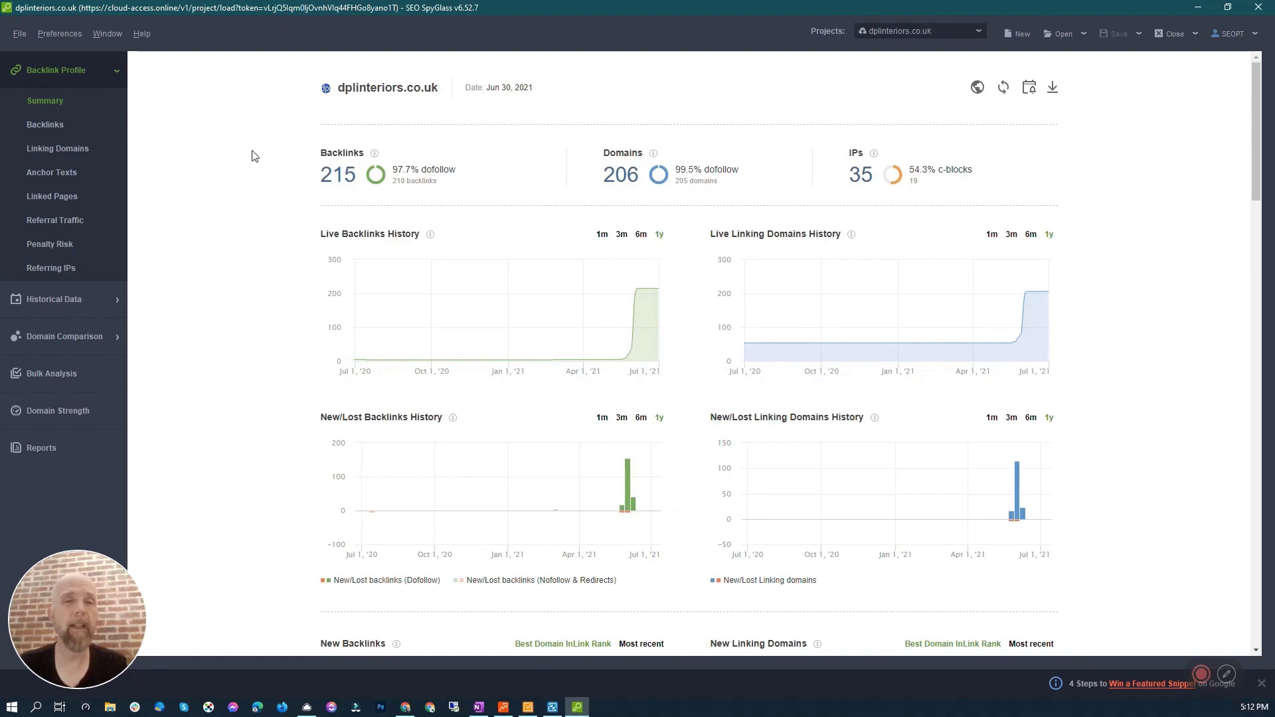
Step: View the project's backlinks, then open the Link Intersection comparison and show its prospective domains
click(55, 124)
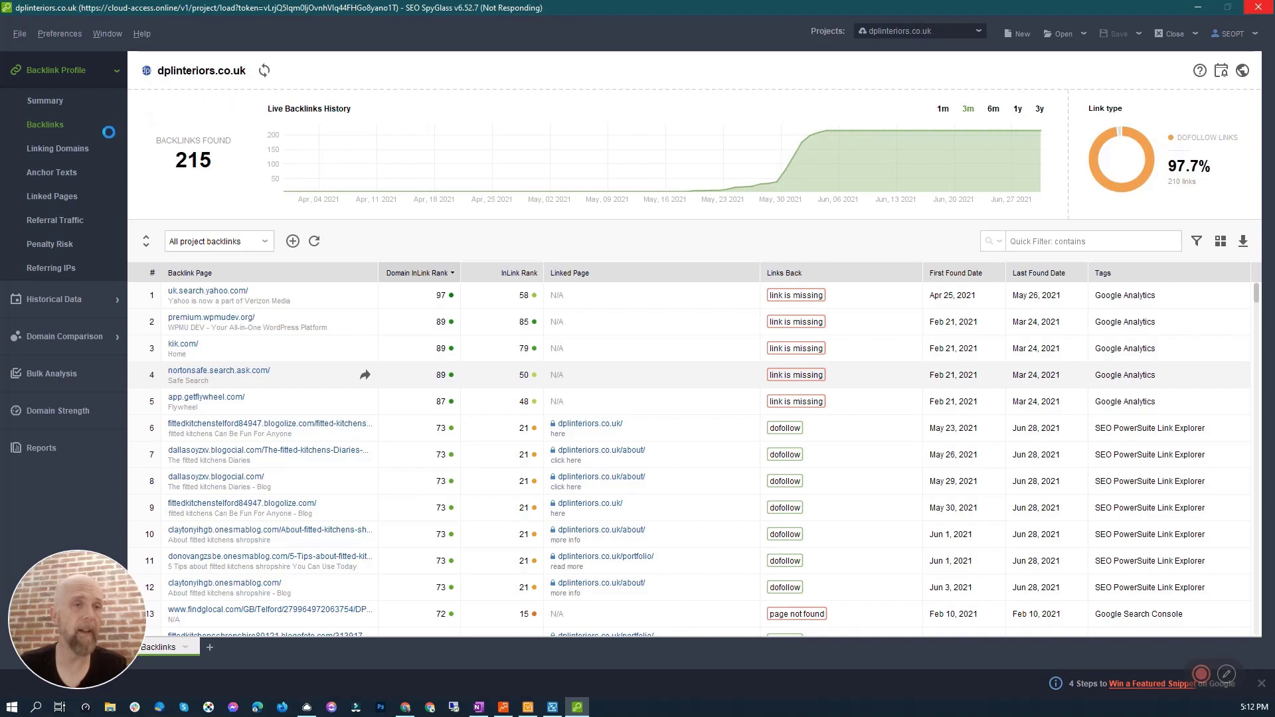
click(68, 336)
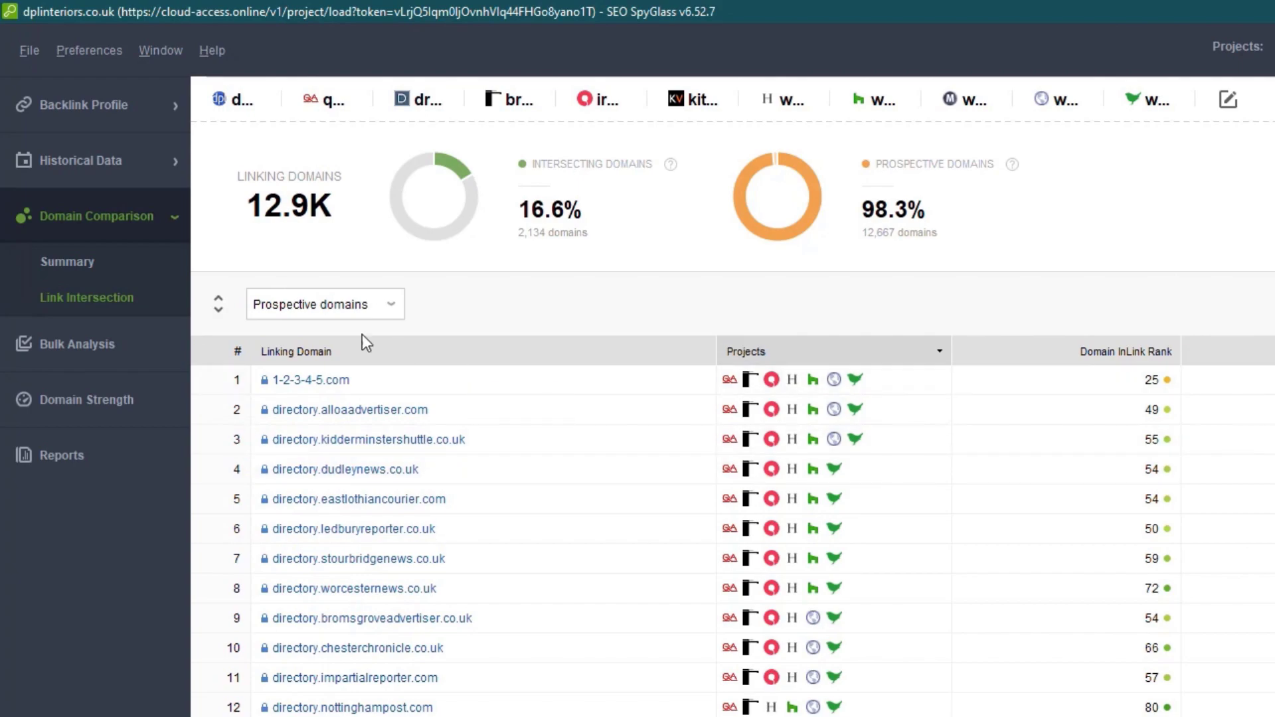
click(378, 309)
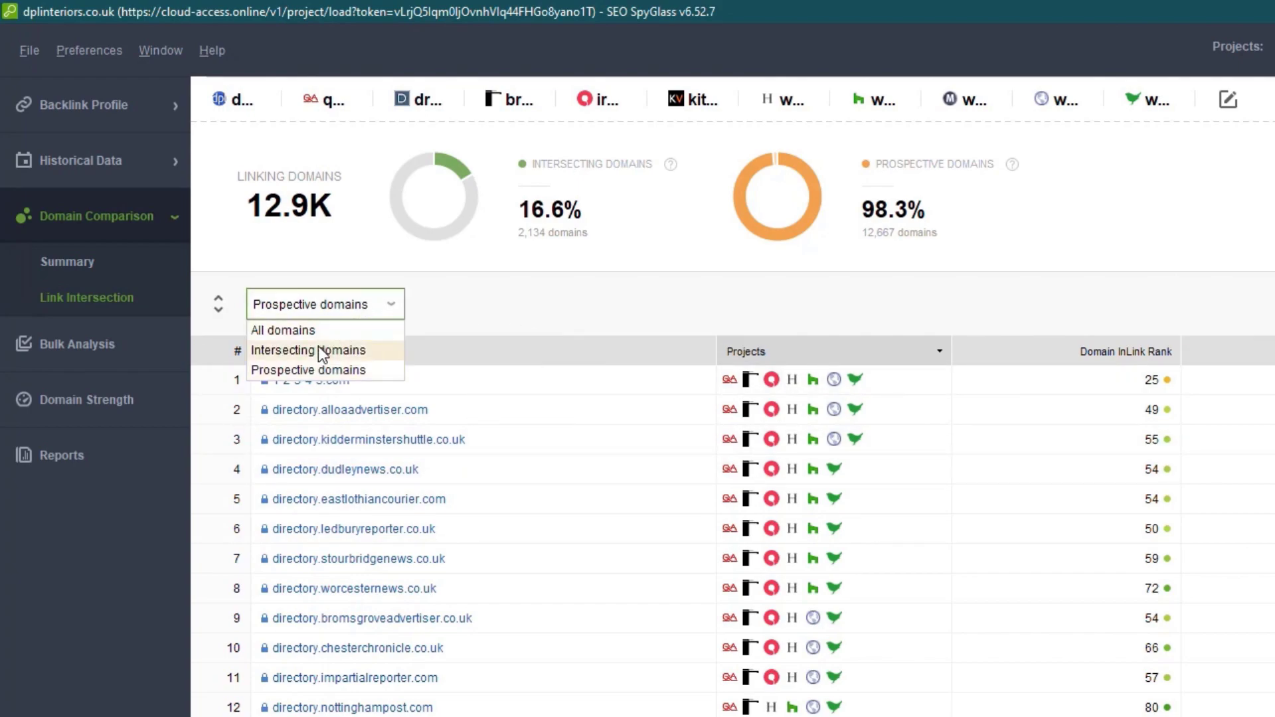
click(321, 352)
click(394, 306)
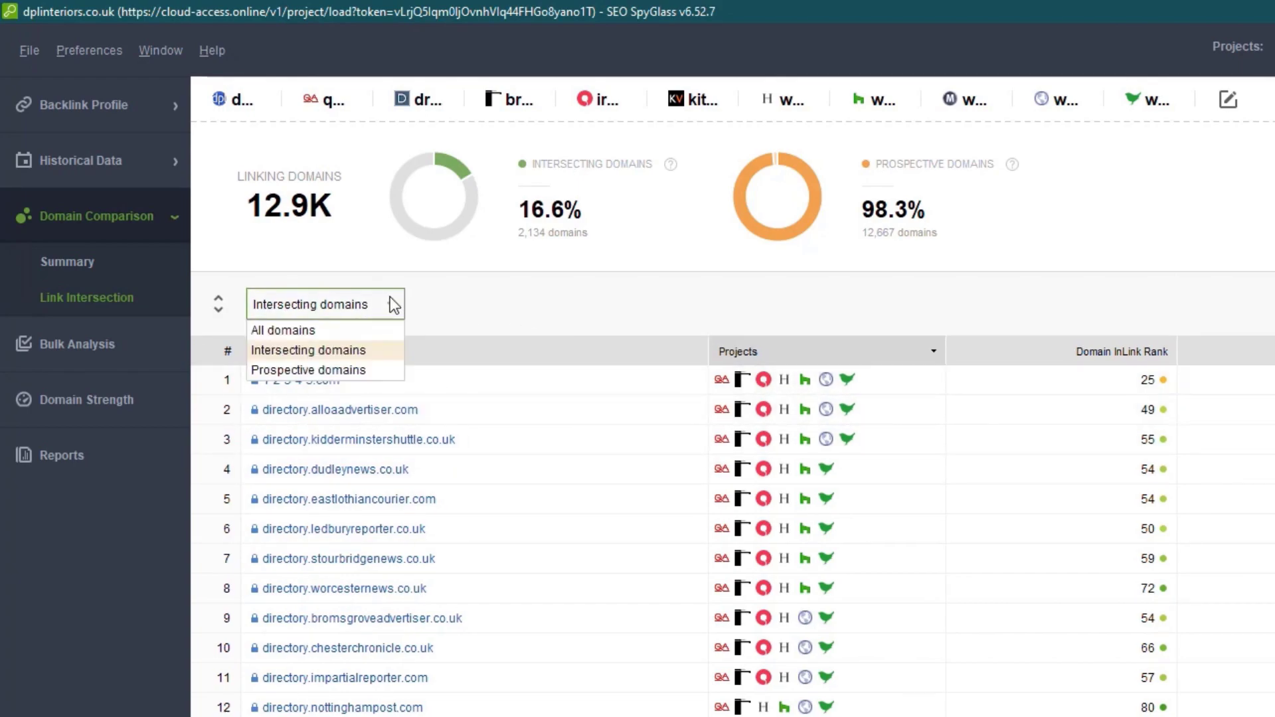
click(334, 371)
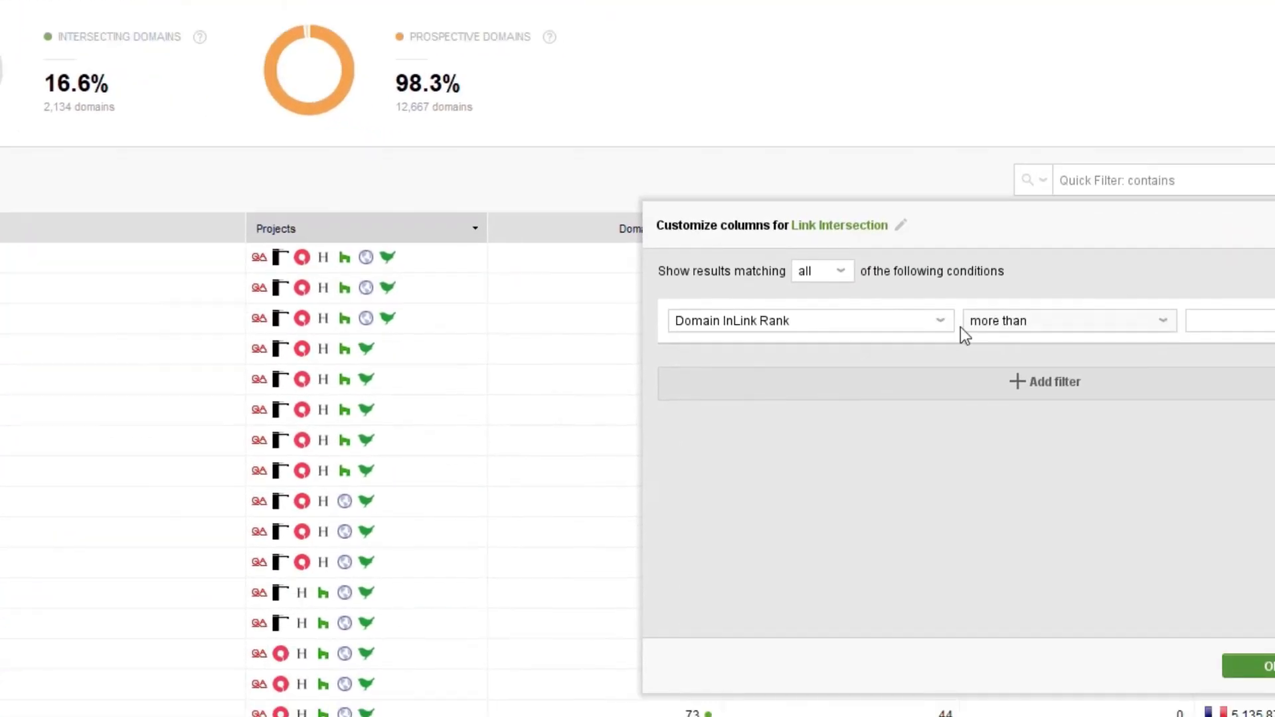
Step: Filter the prospective domains to those with a Domain InLink Rank of more than 20
click(1109, 276)
text(30)
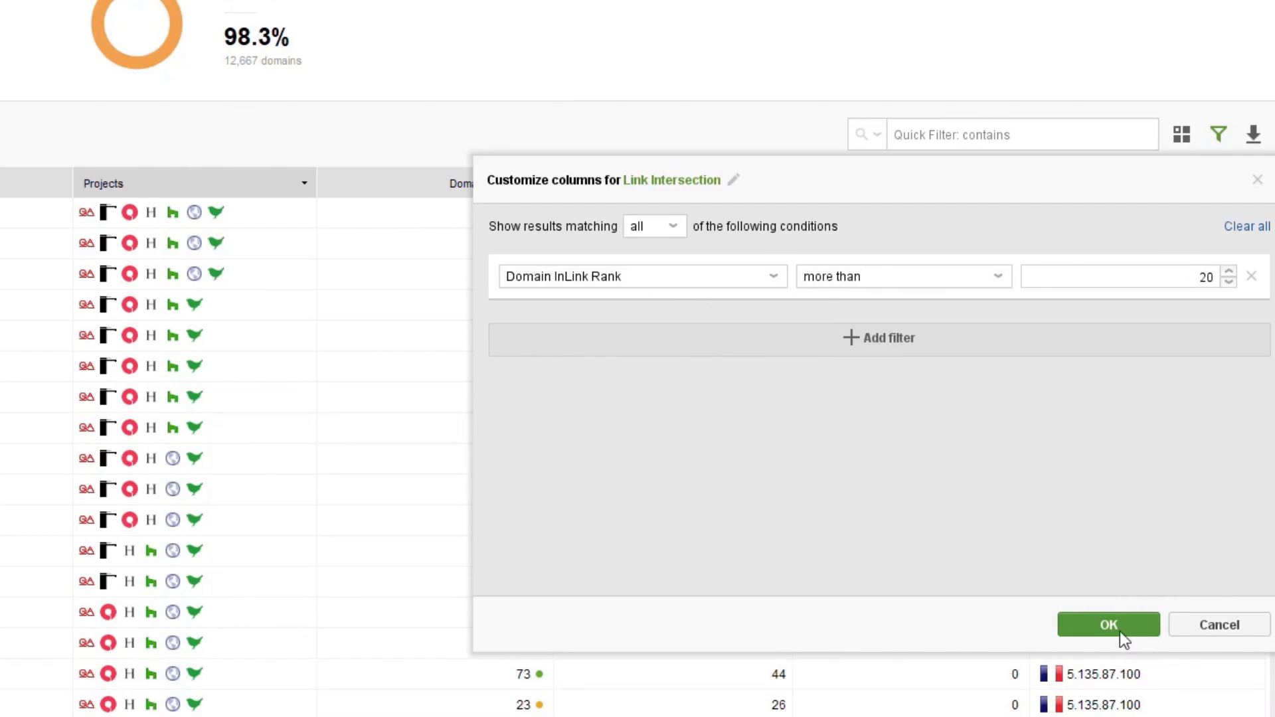
click(1120, 623)
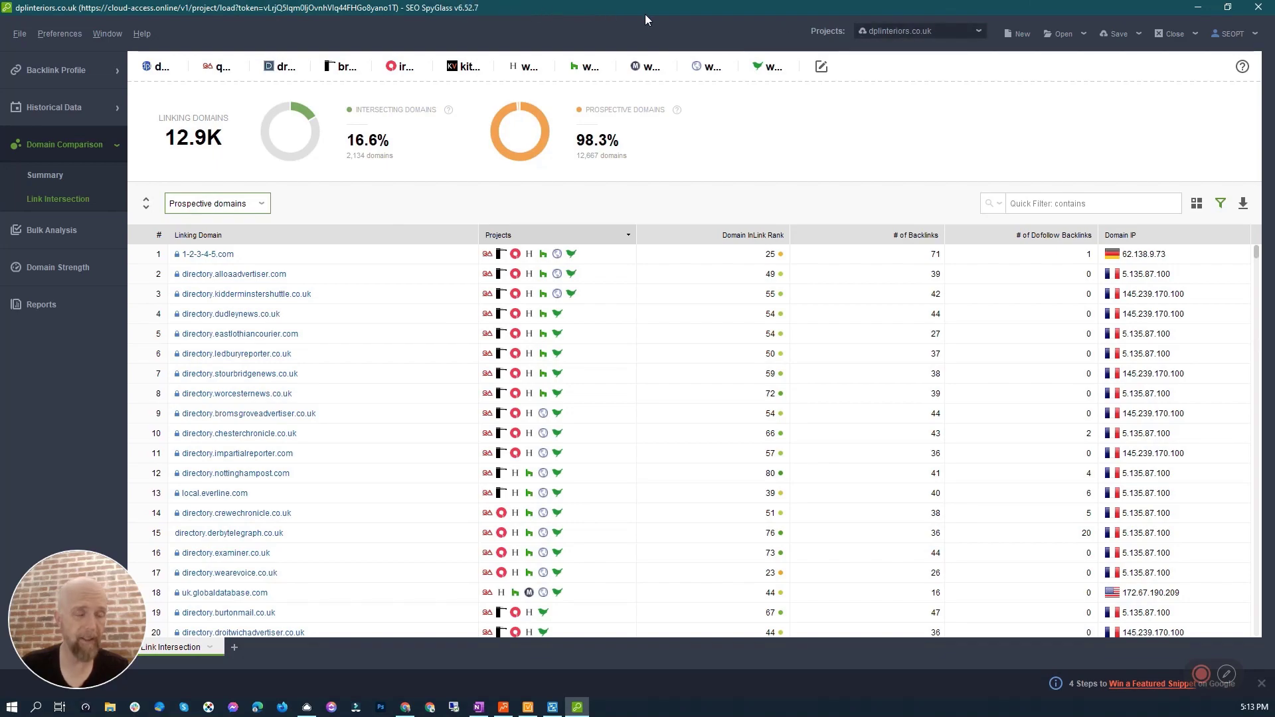
Step: Switch to the magnet.co.uk project and view its linked pages
click(947, 32)
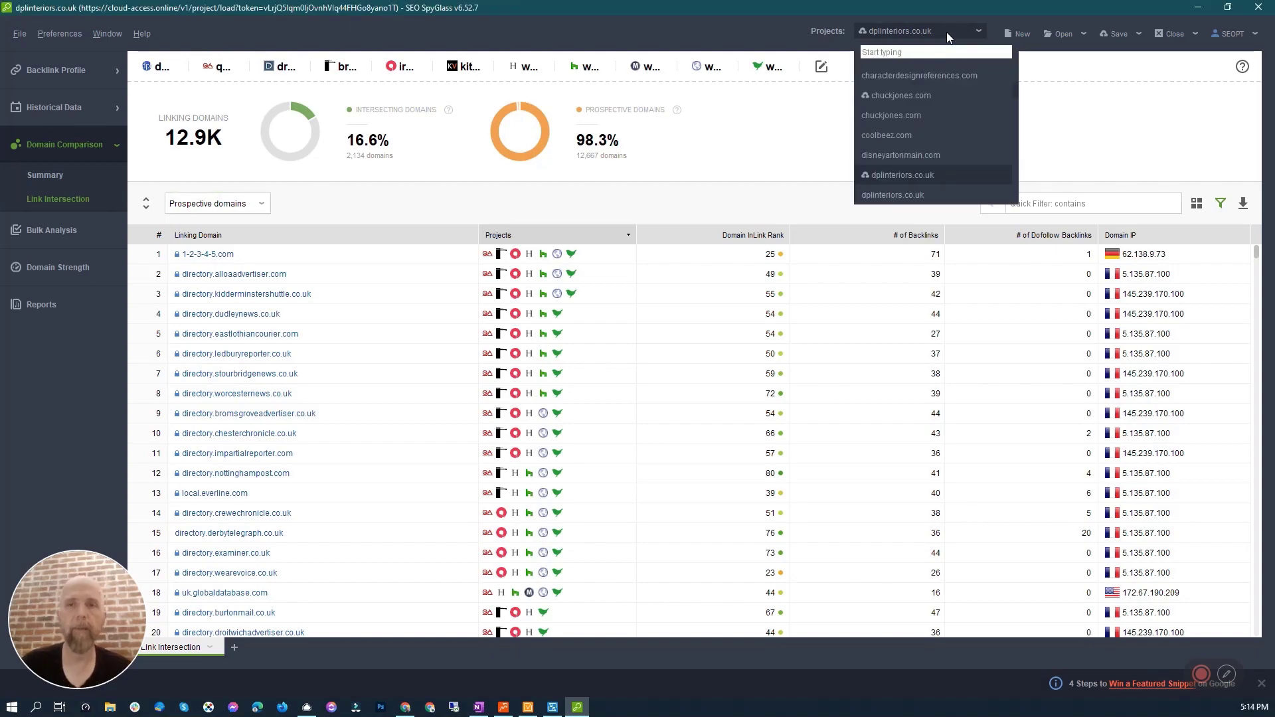
text(mag)
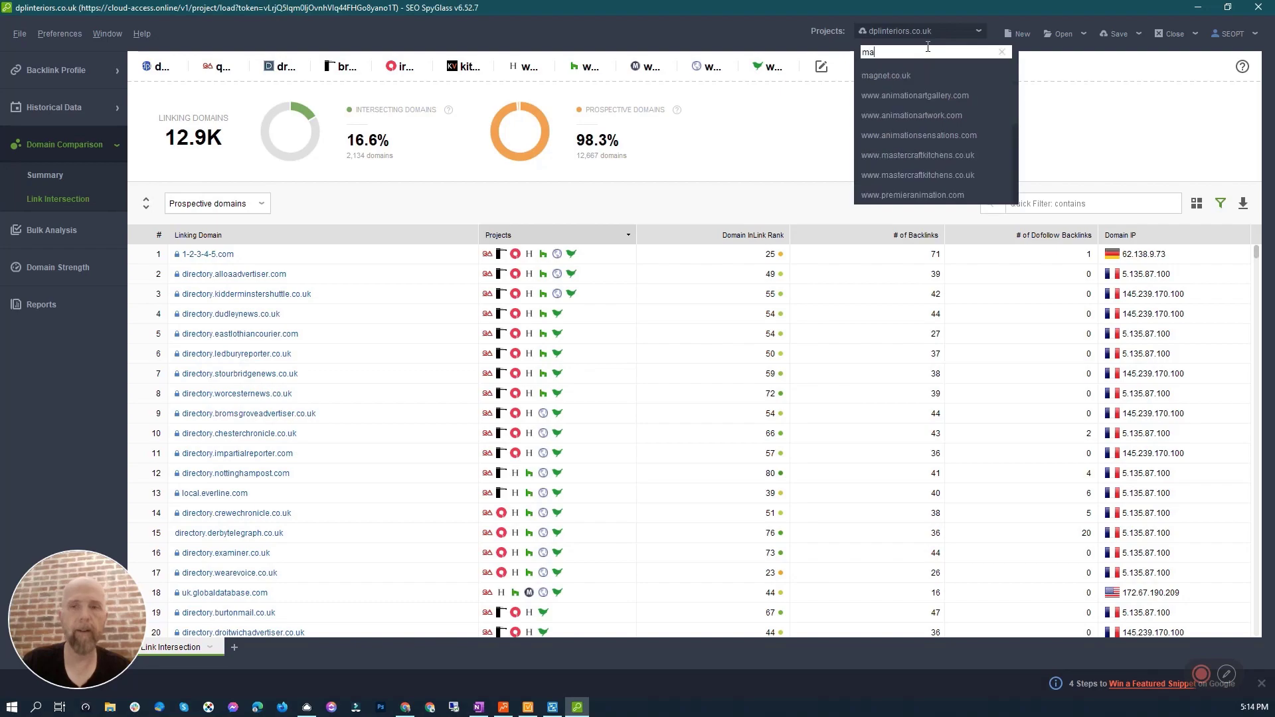
click(899, 76)
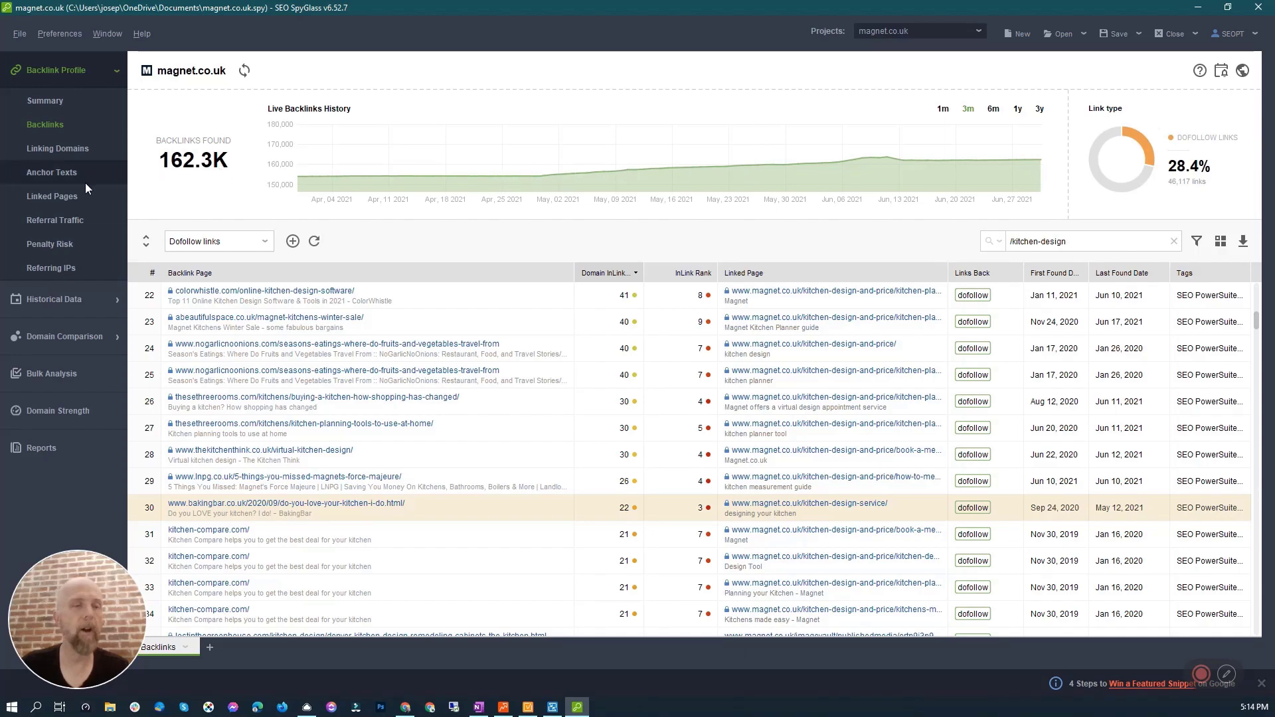
click(58, 196)
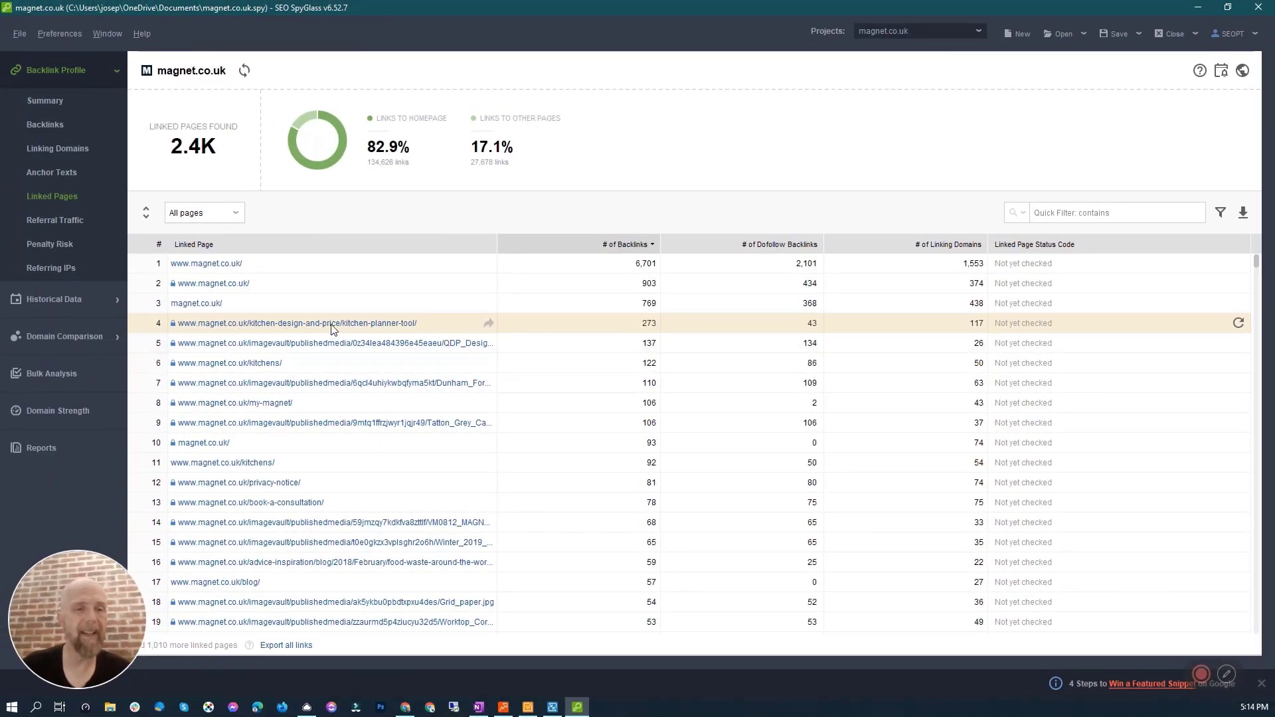
Step: Show only the dofollow backlinks of magnet.co.uk and look through those matching /kitchen-design
click(61, 127)
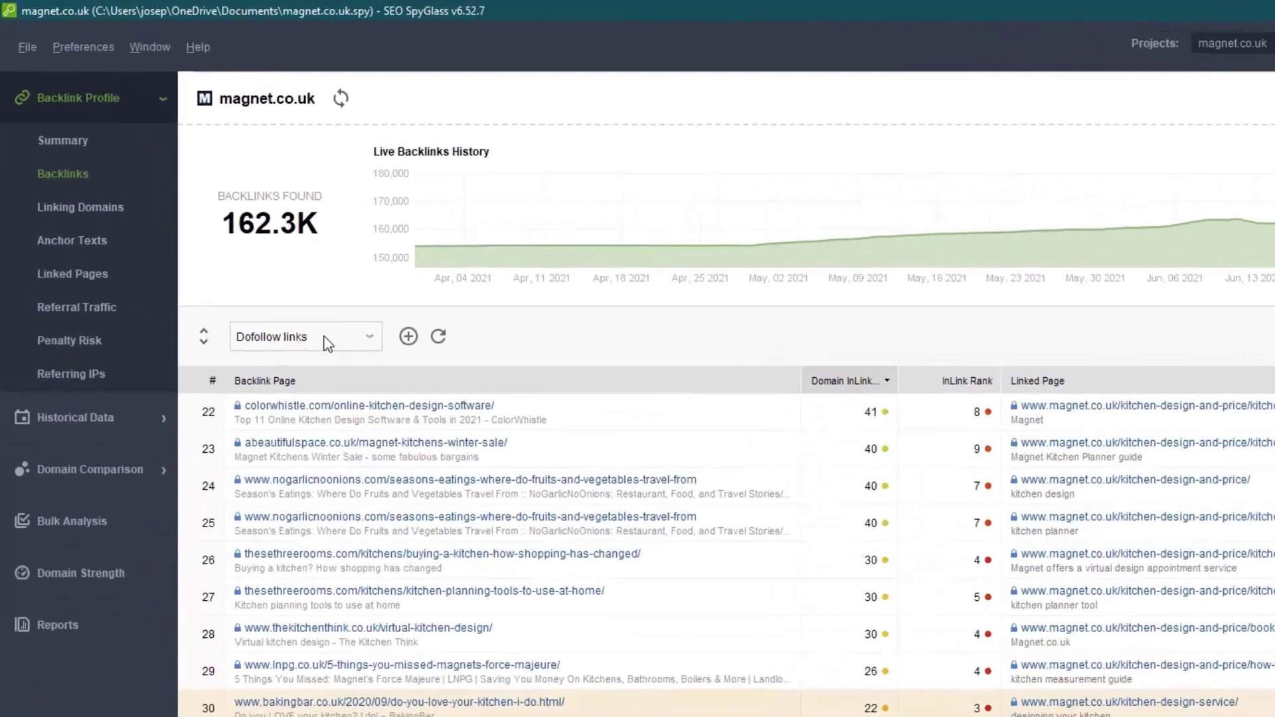
click(226, 242)
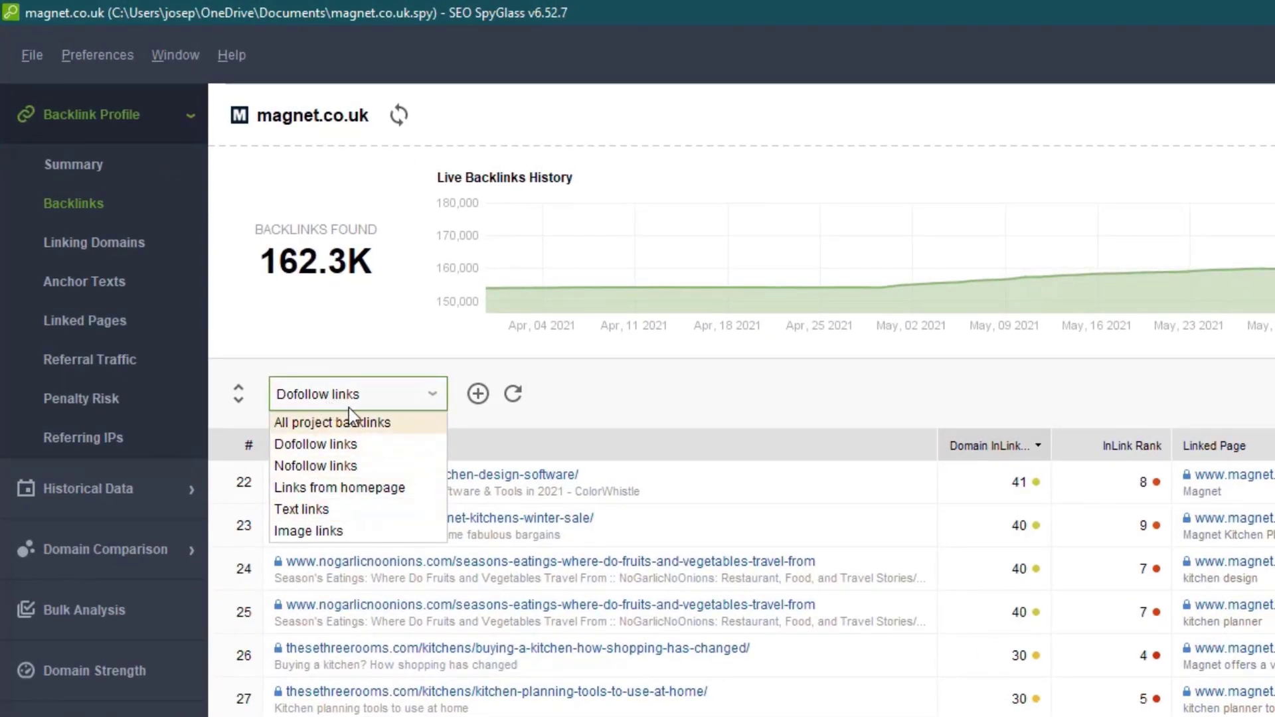
click(344, 445)
click(351, 393)
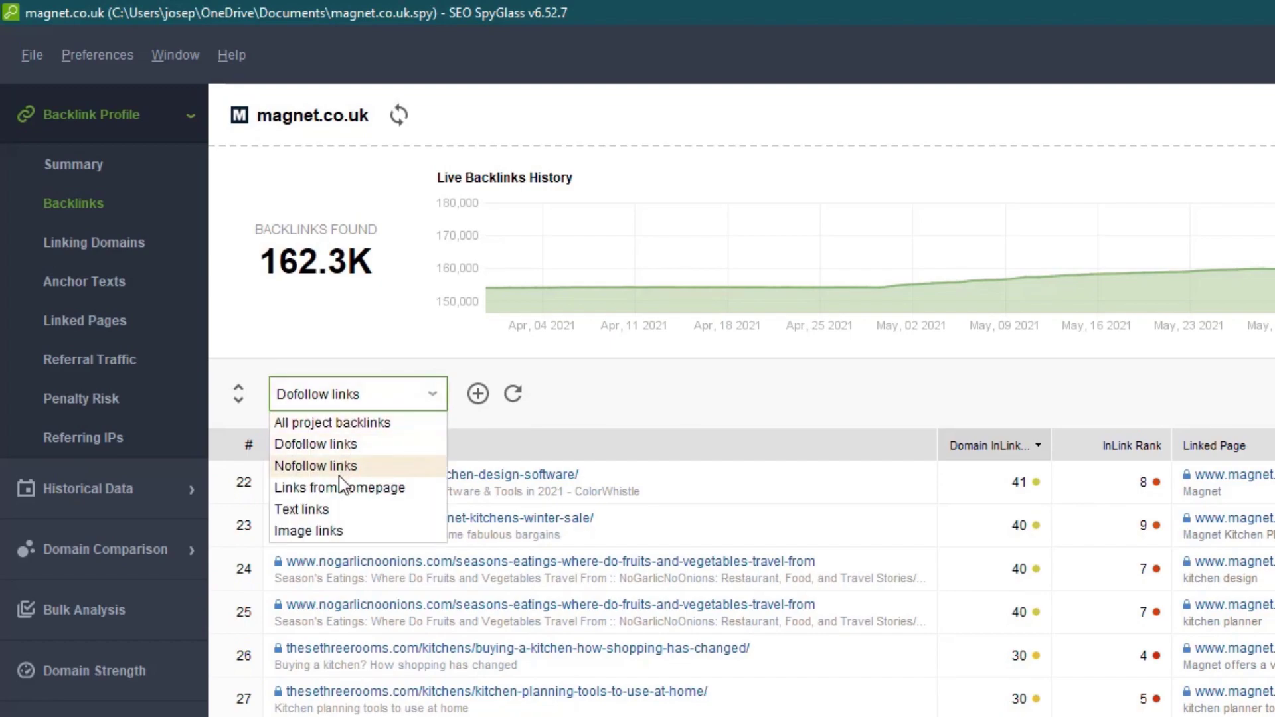
click(368, 425)
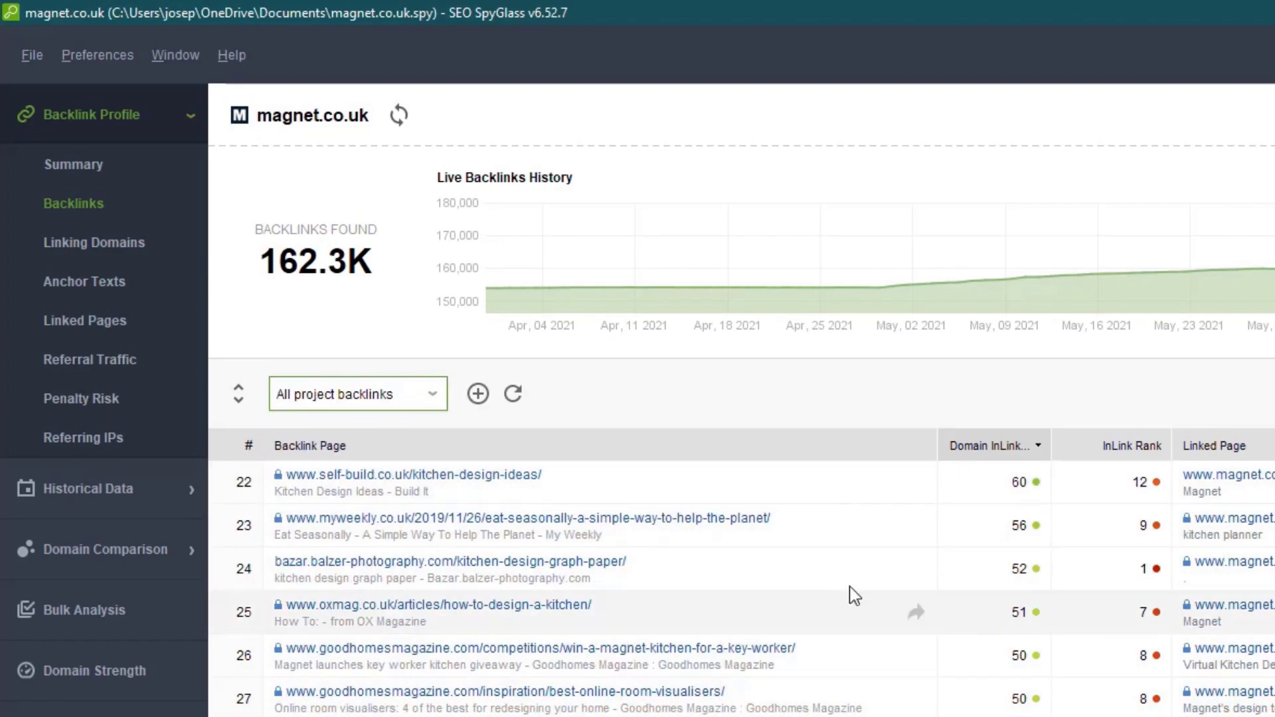
click(411, 393)
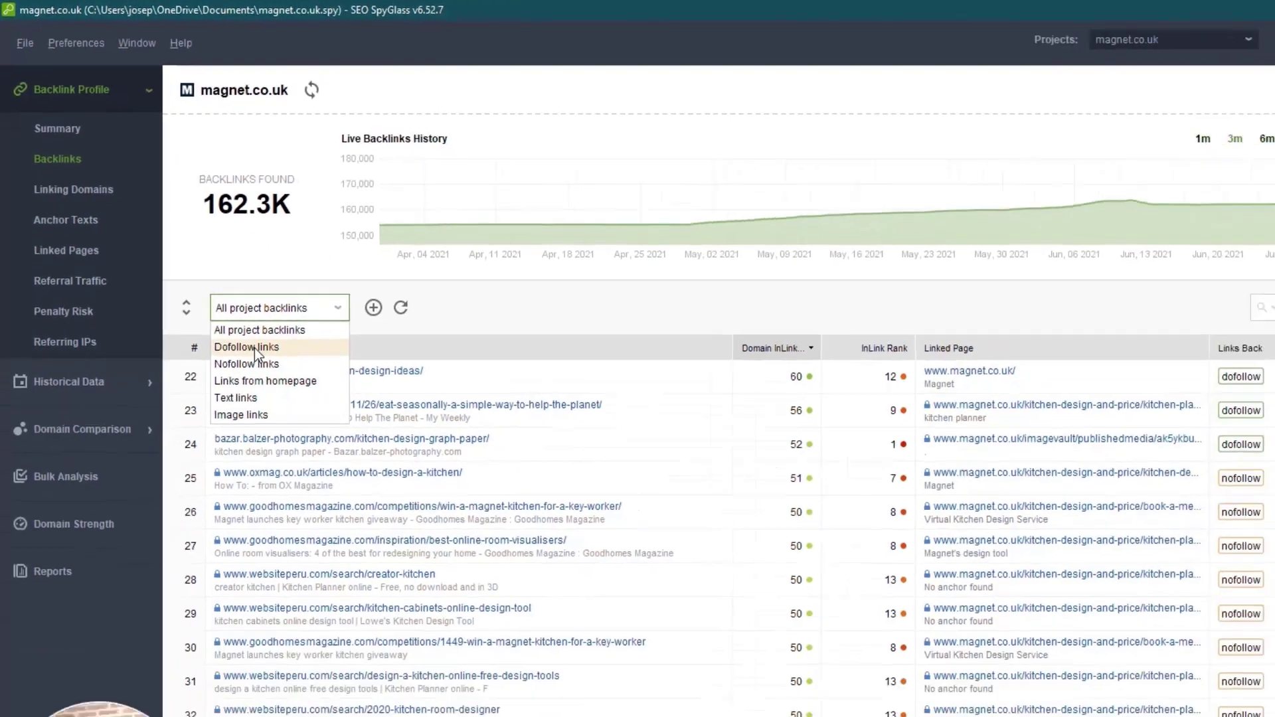
click(332, 443)
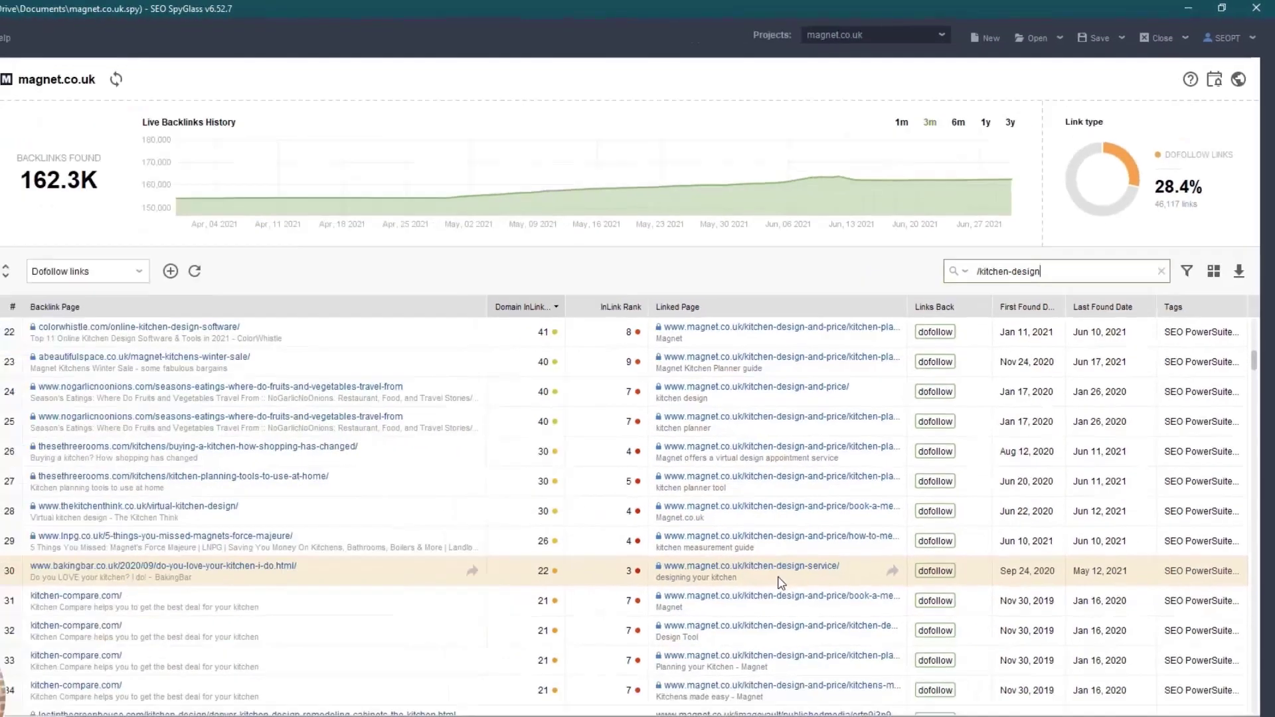
scroll(800, 550, down, 8)
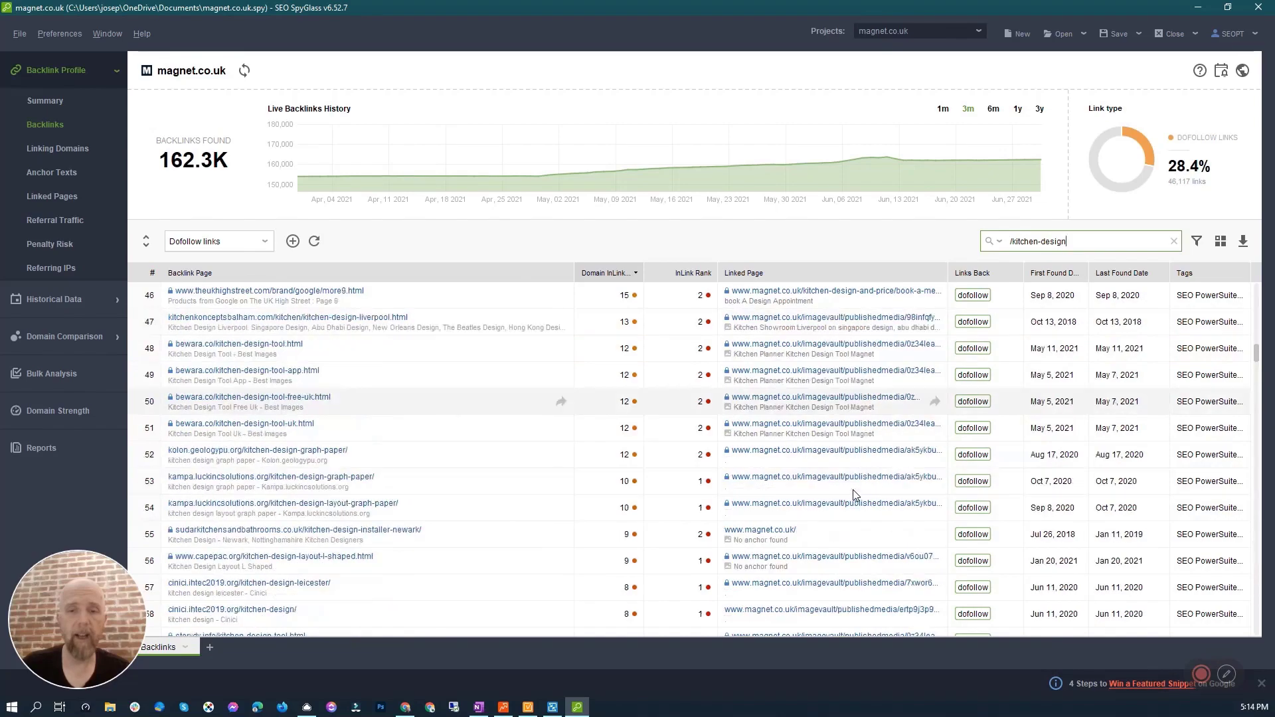
scroll(853, 489, down, 1)
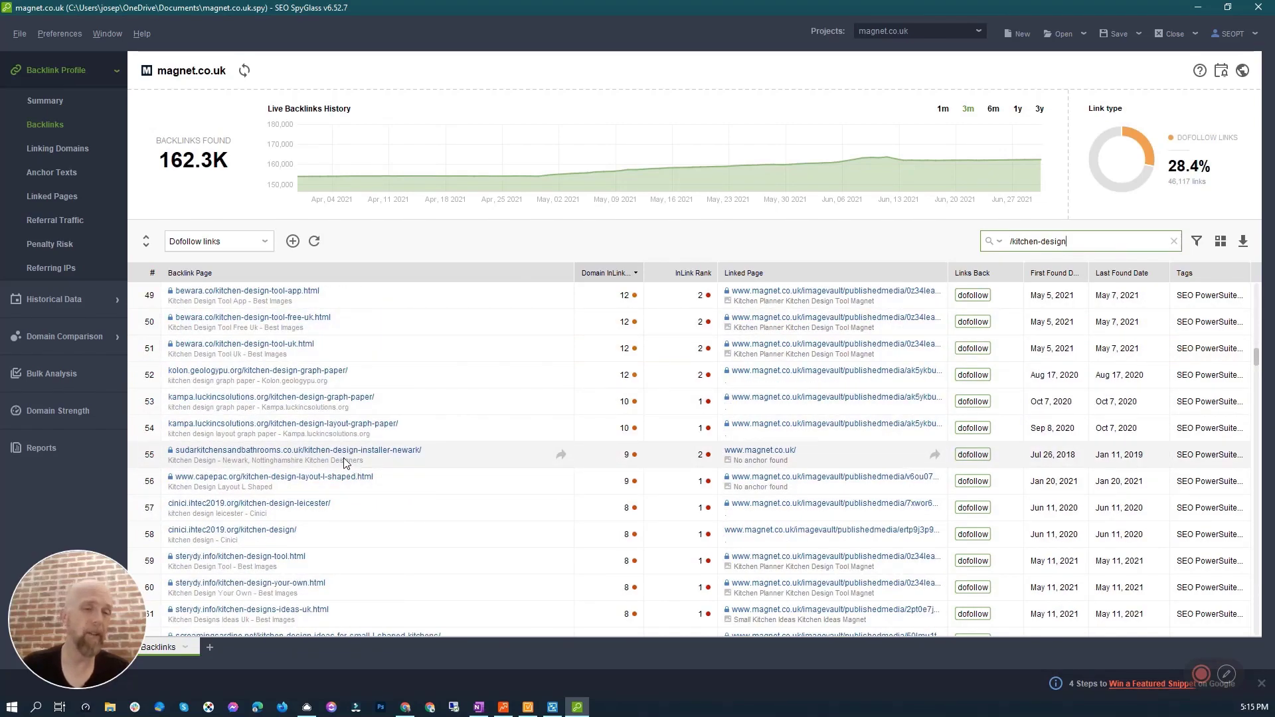
scroll(511, 372, up, 5)
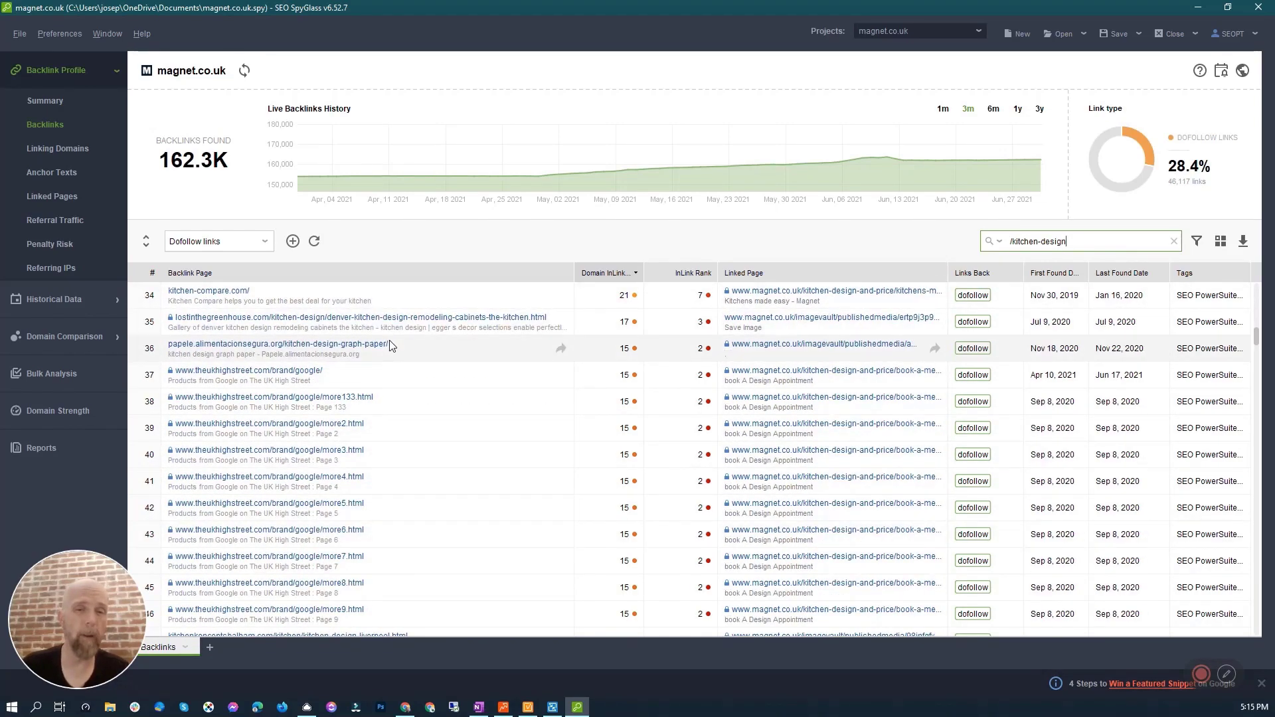
scroll(455, 378, up, 3)
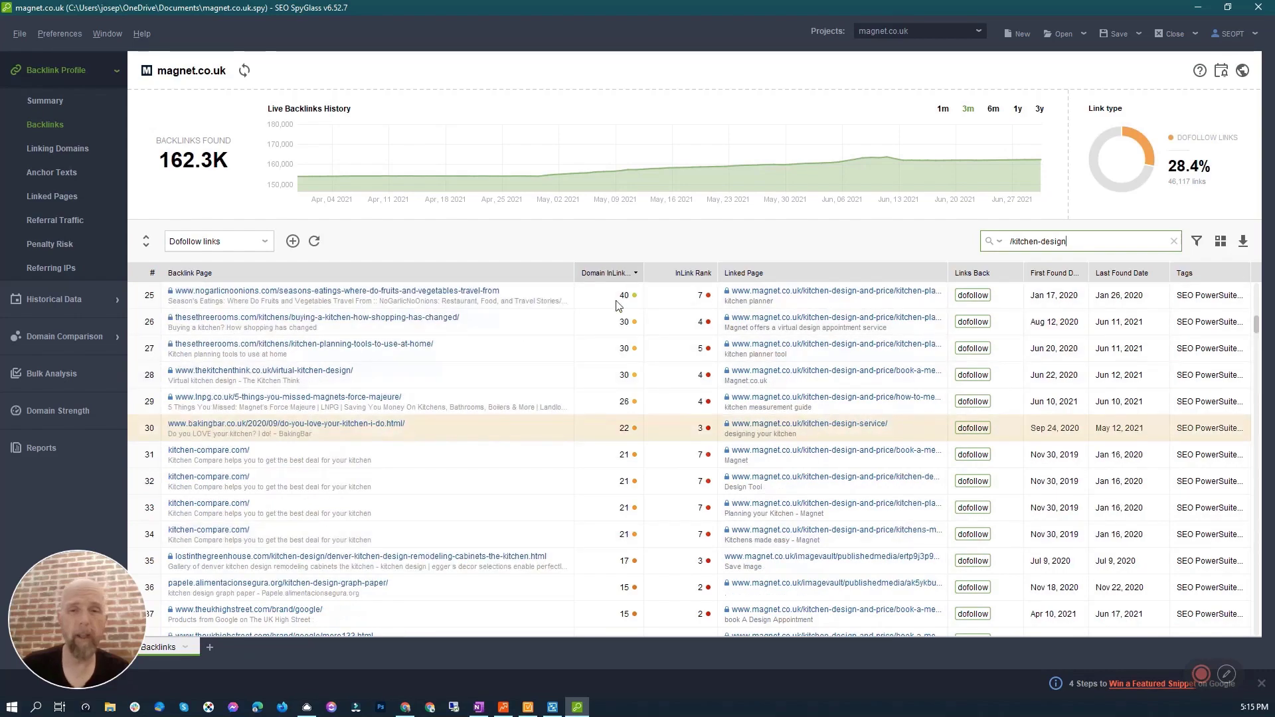
Step: Filter the /kitchen-design backlinks with a "more than" condition on Domain InLink Rank and look through the remaining links
click(1203, 243)
click(993, 332)
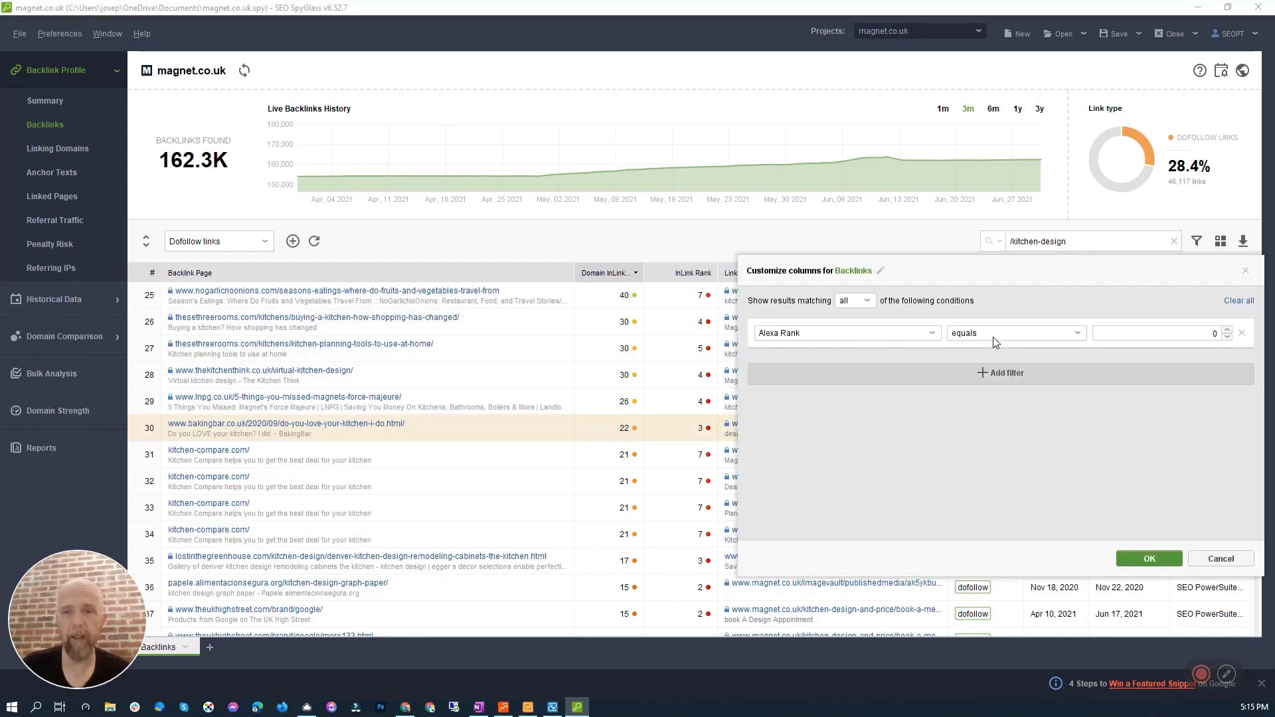
click(830, 334)
scroll(902, 387, down, 3)
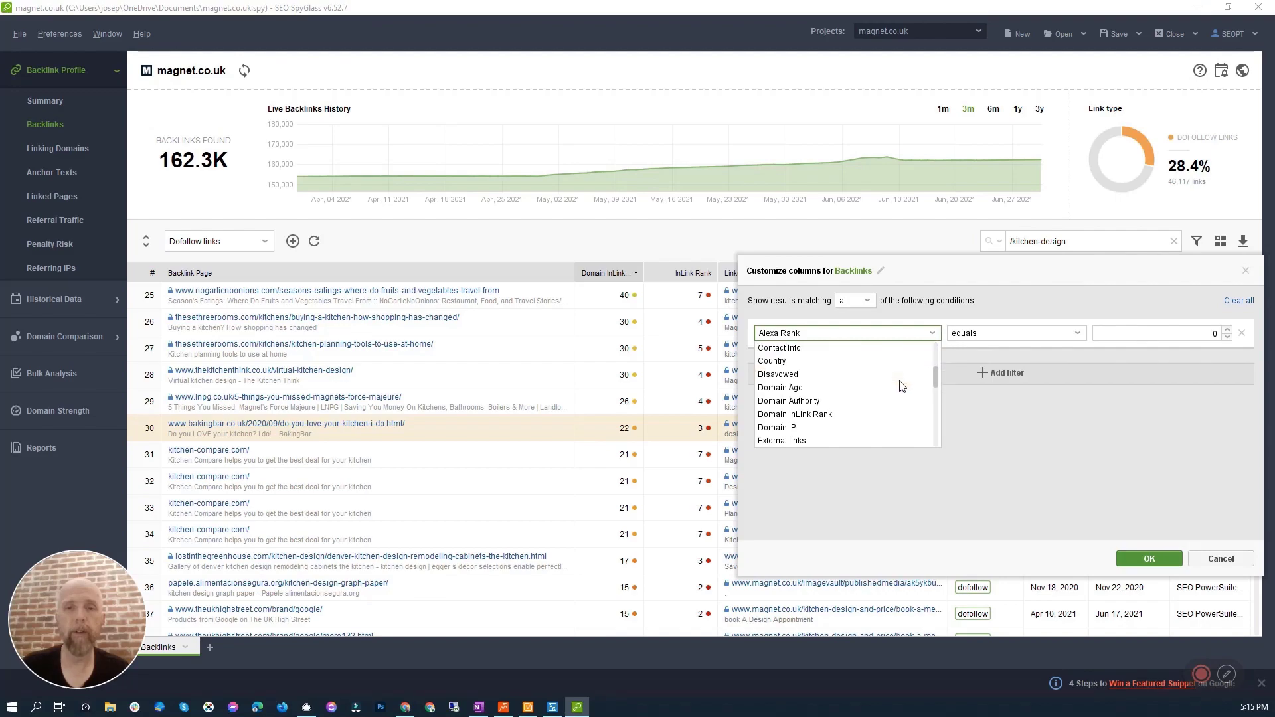
click(847, 410)
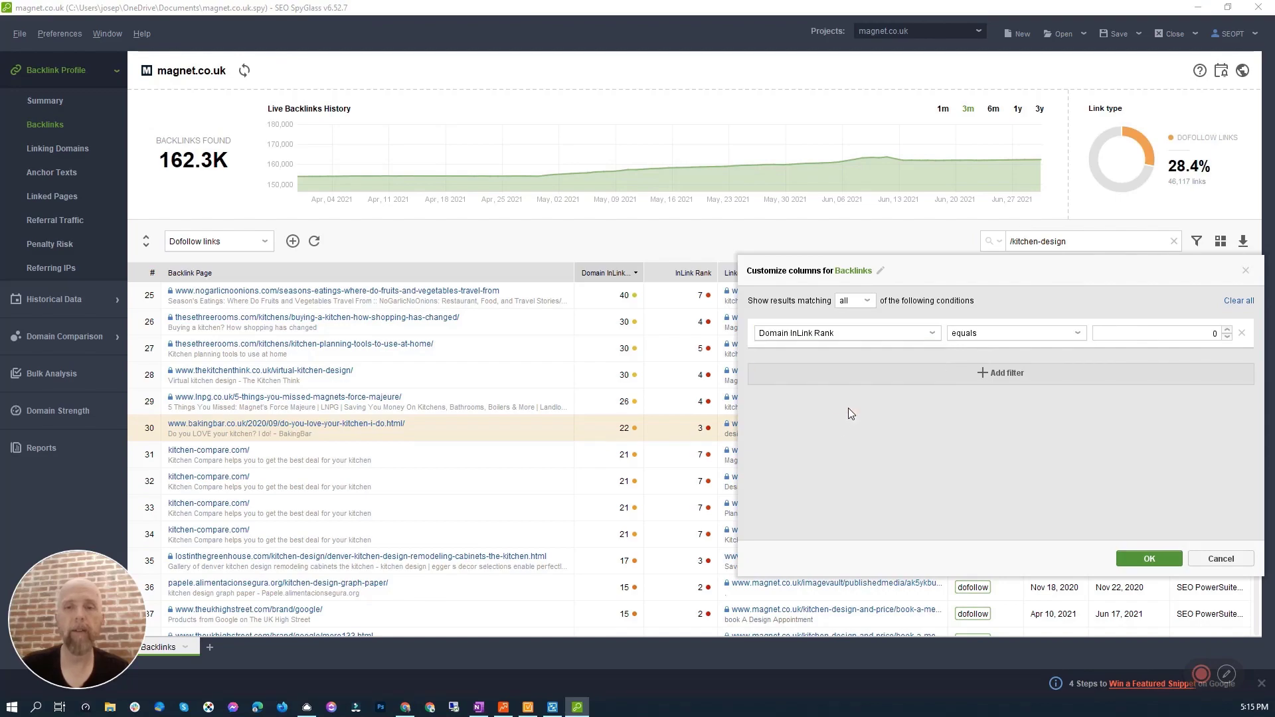
click(1014, 335)
click(981, 374)
click(1199, 334)
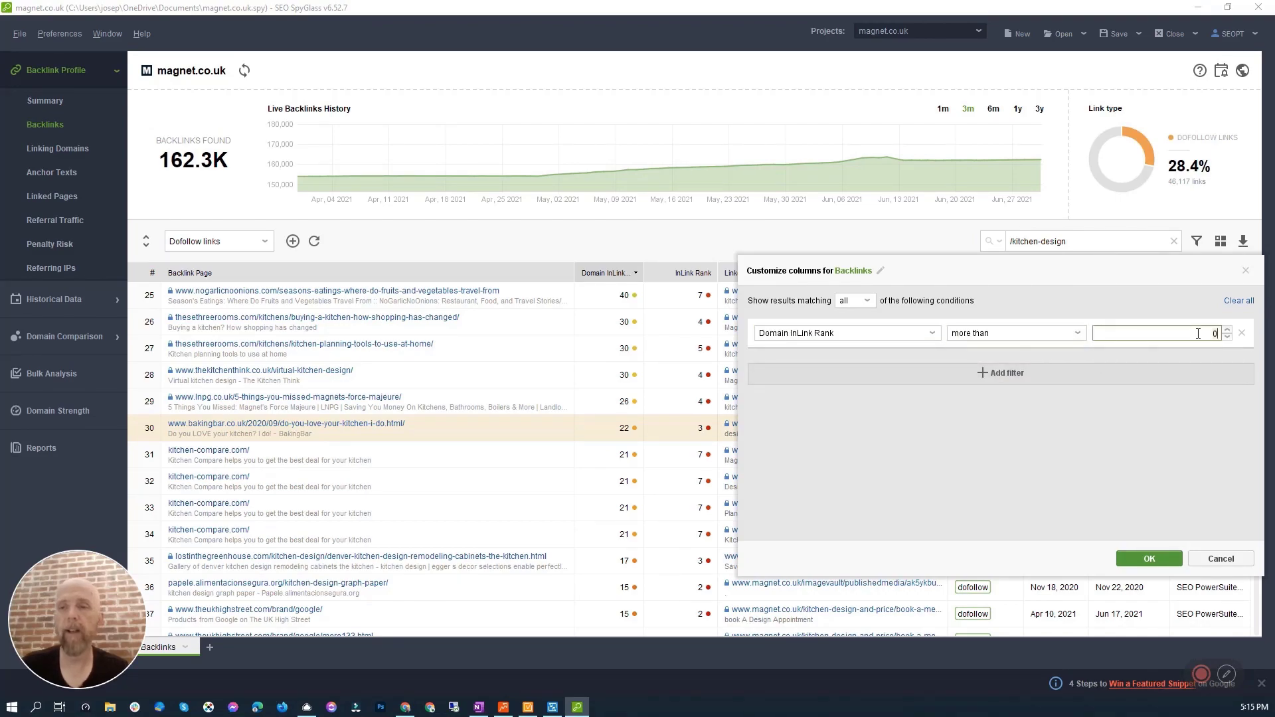
click(1149, 559)
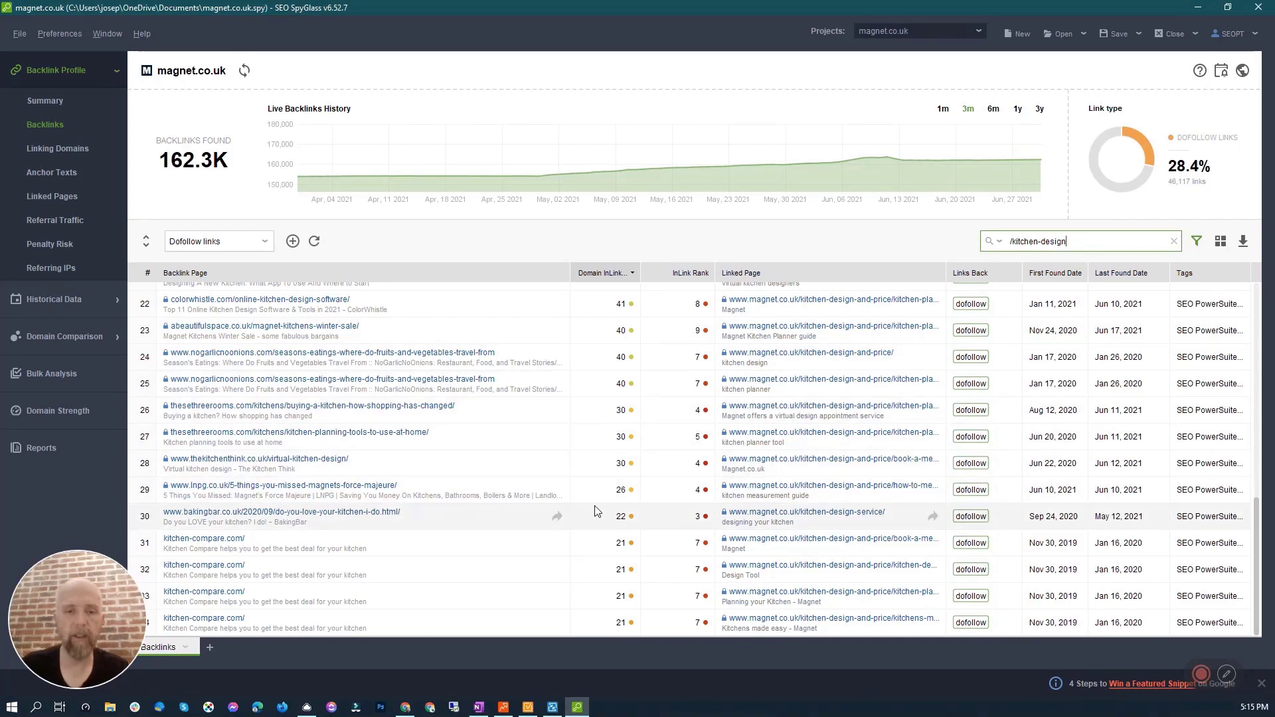
scroll(465, 544, up, 3)
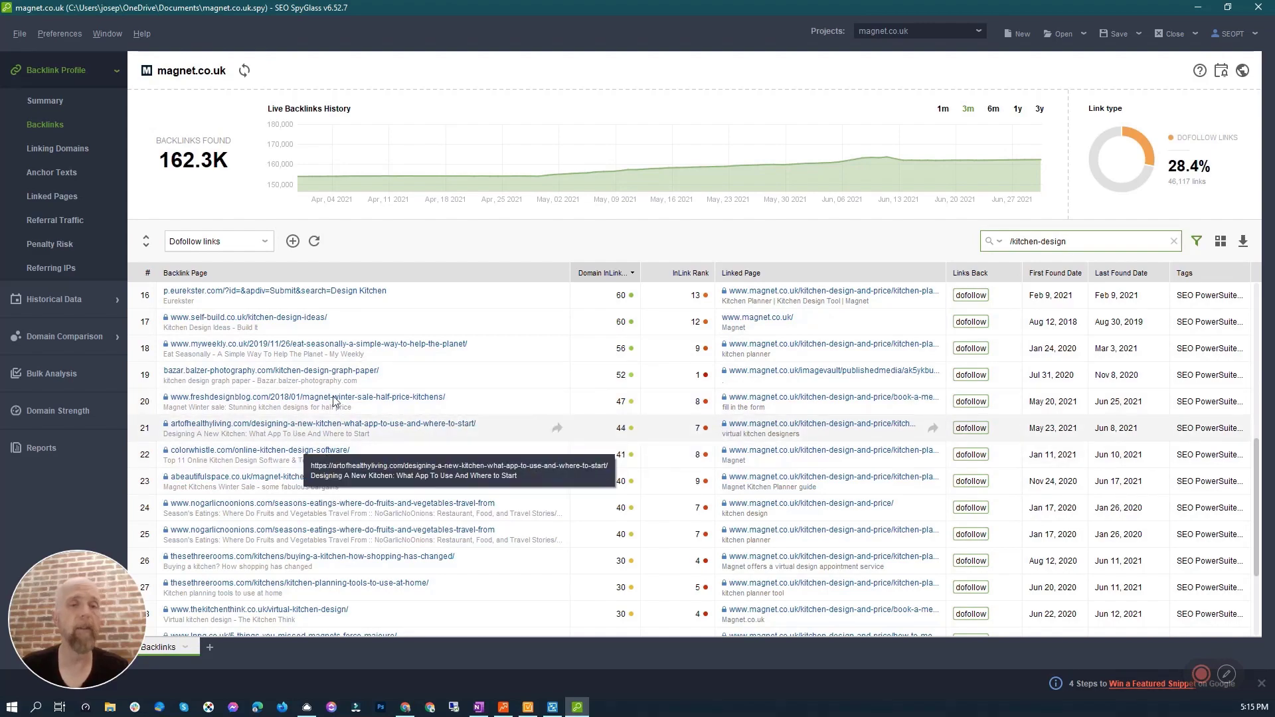
scroll(550, 373, up, 4)
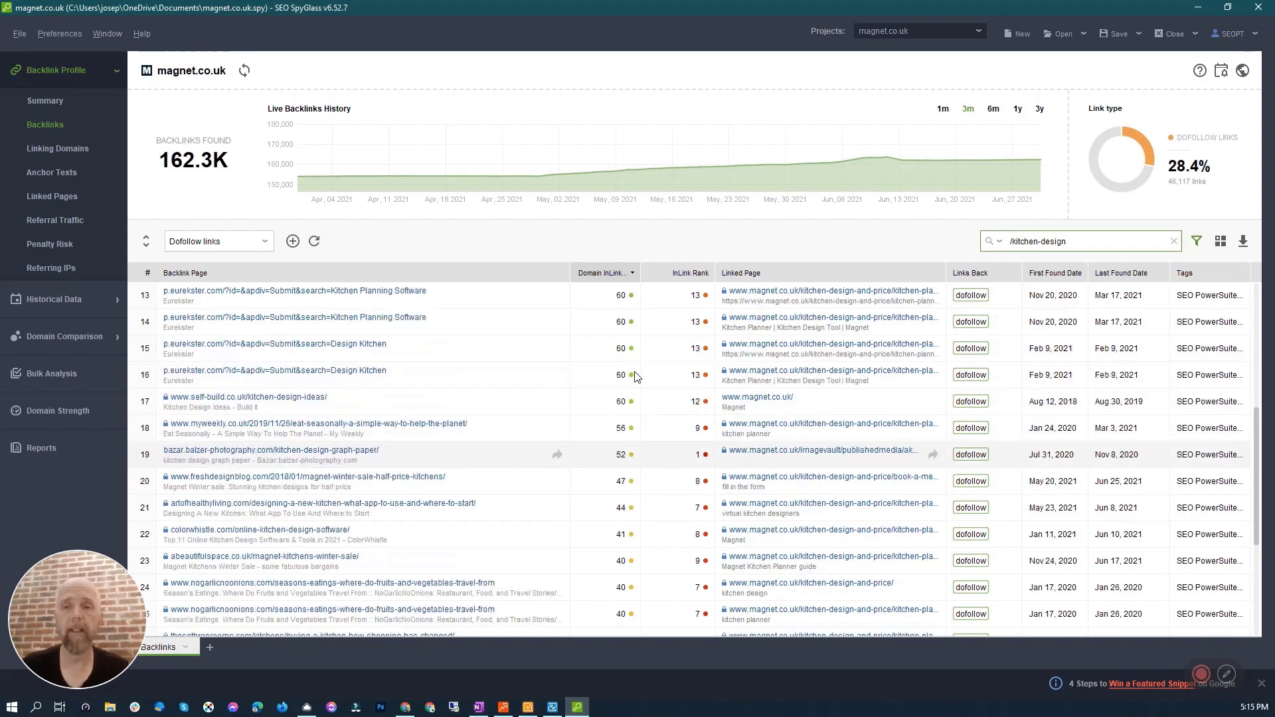
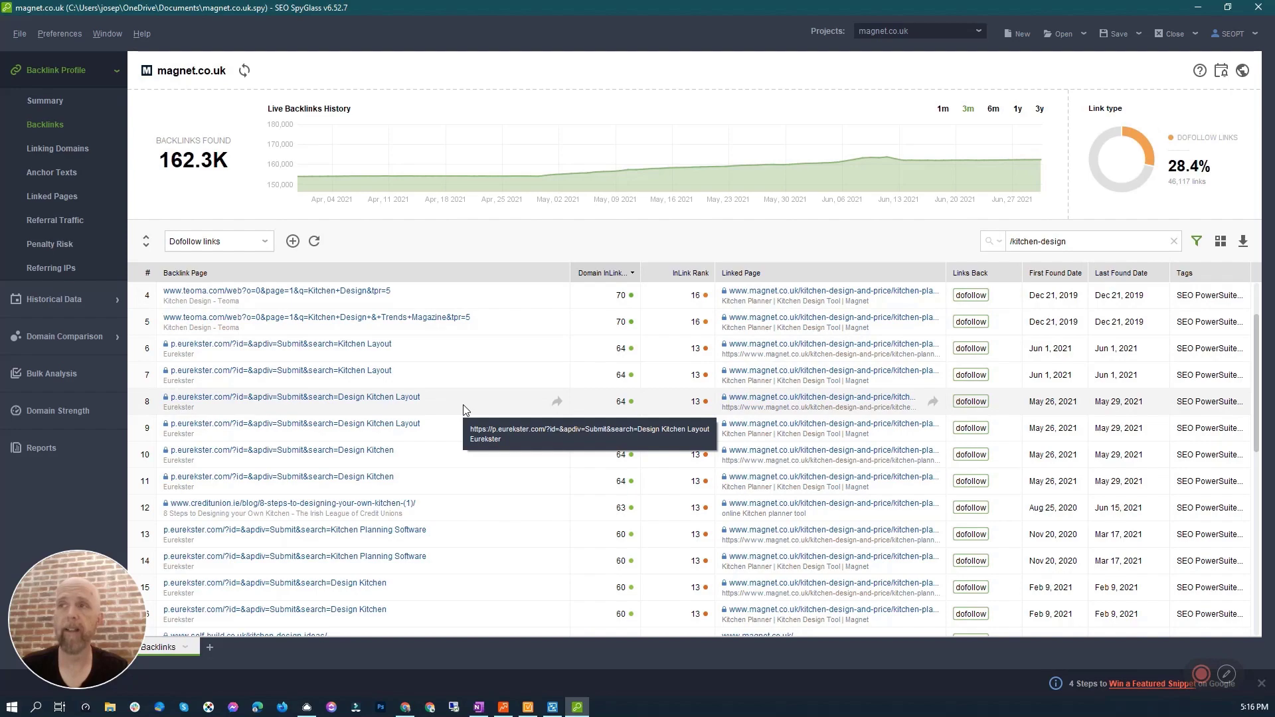
click(962, 30)
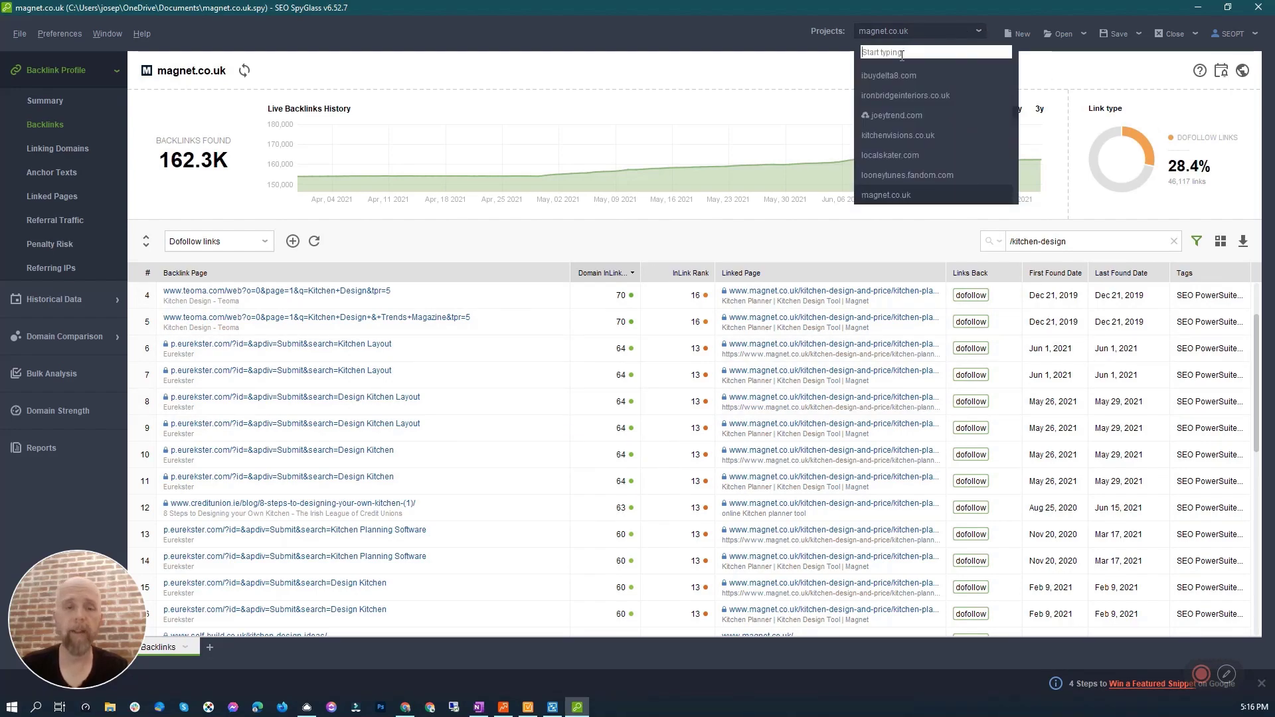
text(wren)
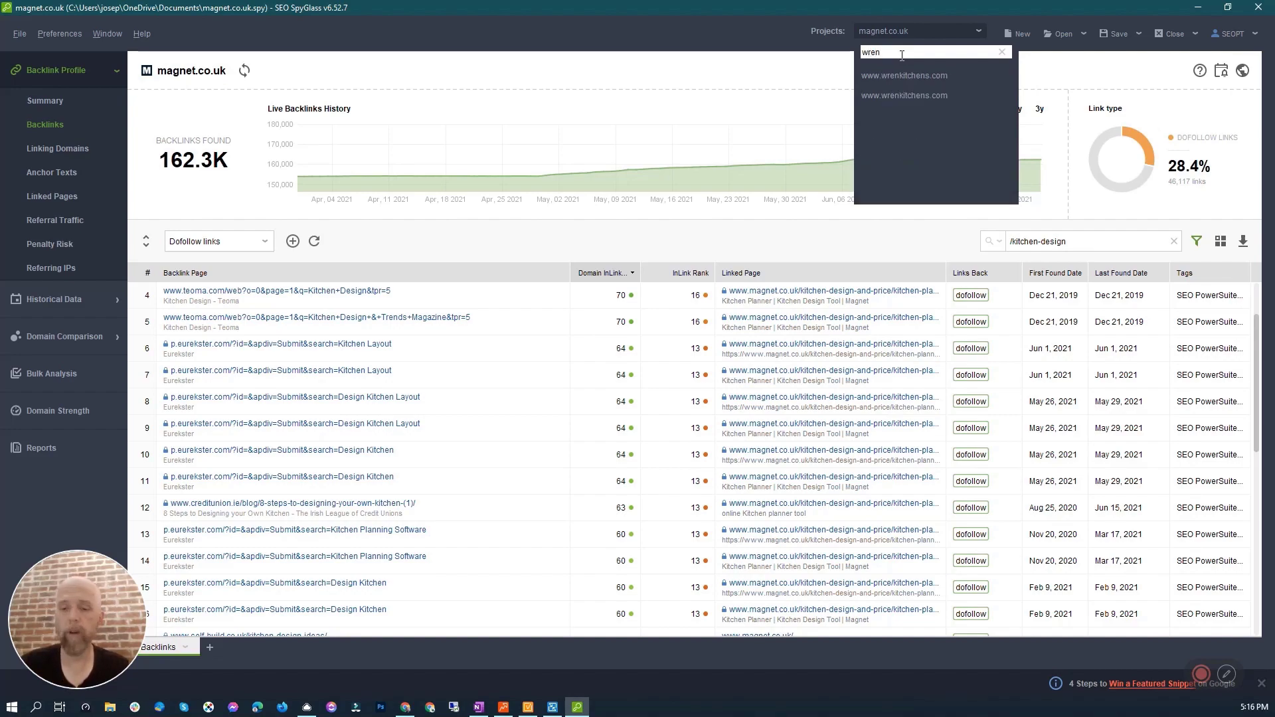
key(BackSpace)
key(BackSpace)
text(mas)
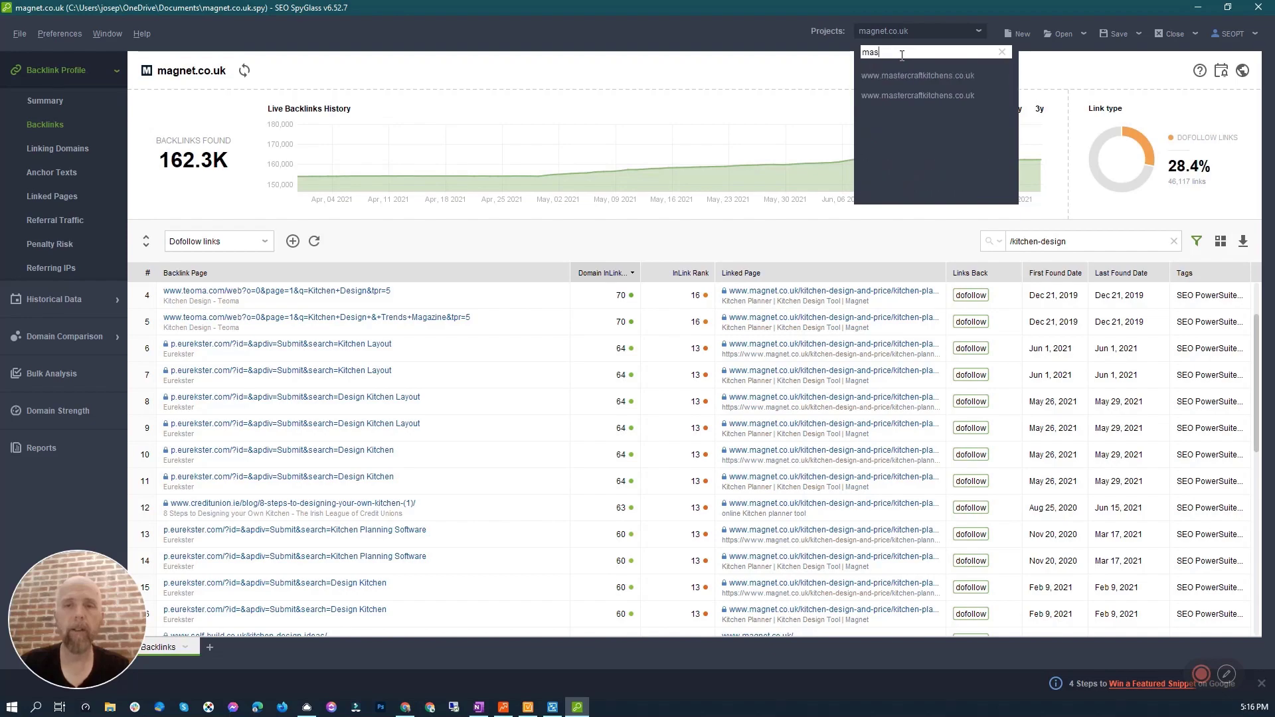
click(897, 73)
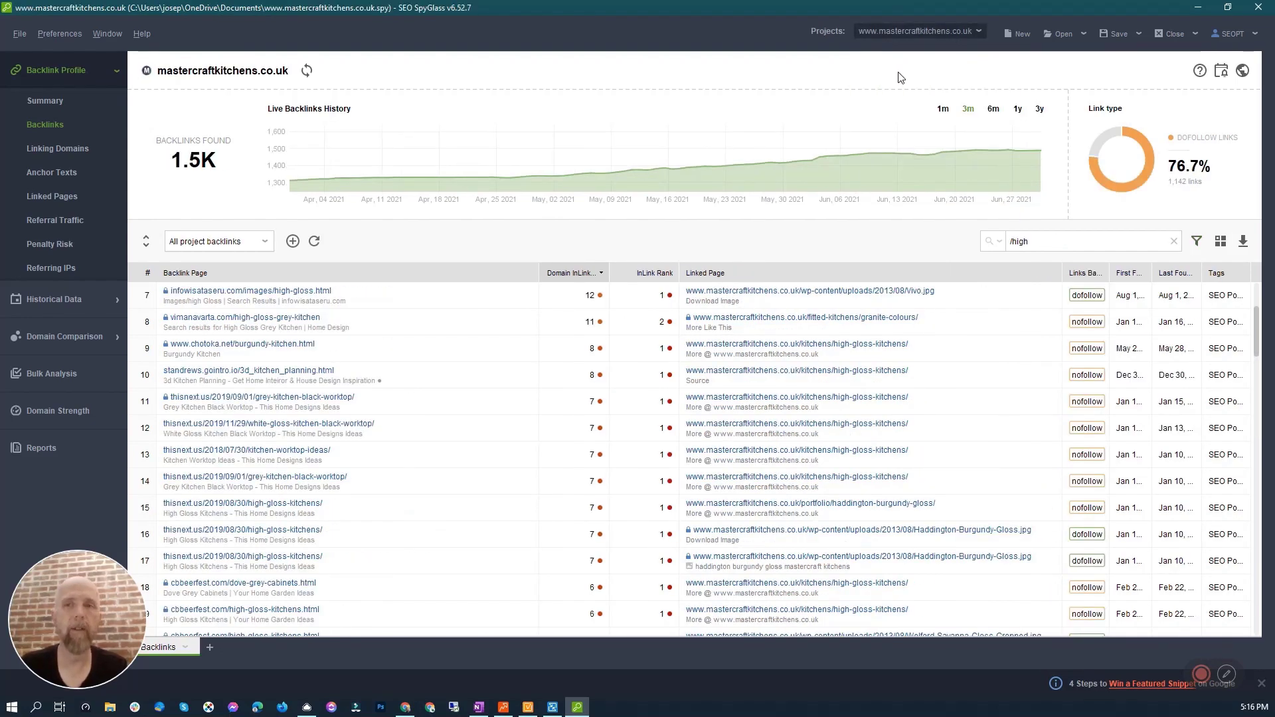
click(77, 198)
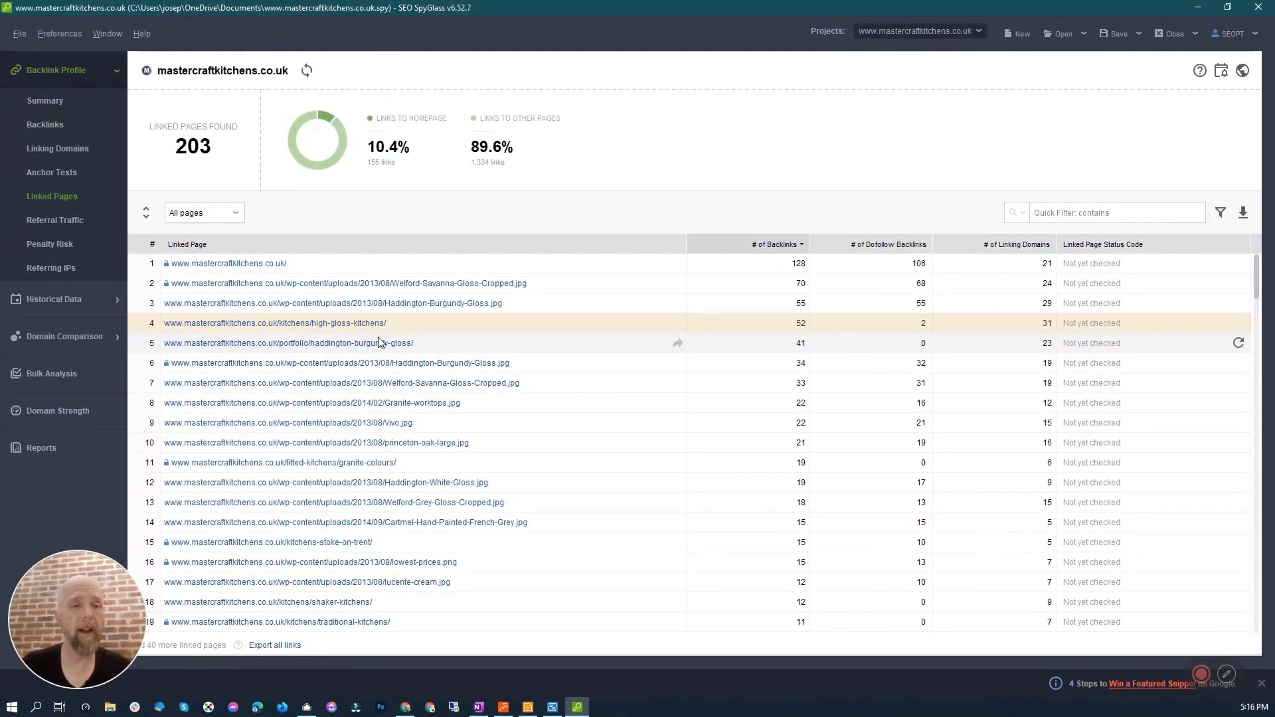
Step: Switch to Rank Tracker to check the competitors' rankings for the keyword "high gloss kitchens"
click(503, 708)
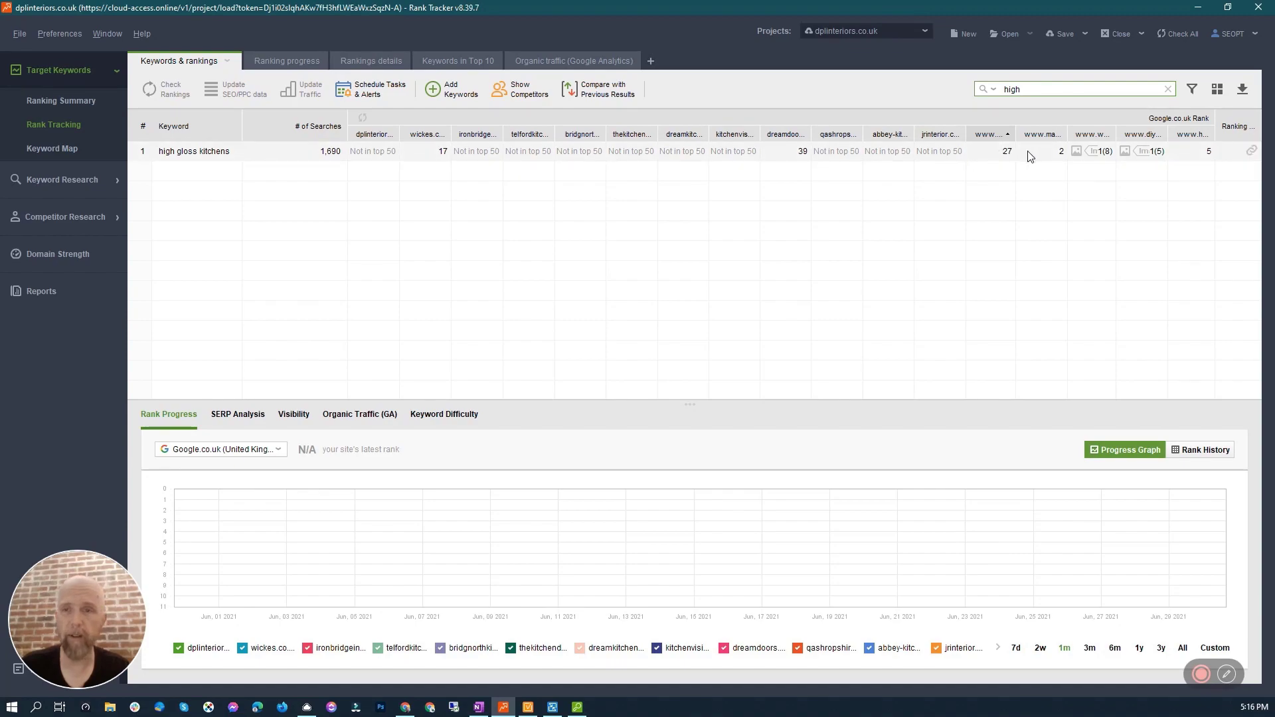
Step: Switch to SEO SpyGlass, show only the dofollow backlinks of mastercraftkitchens.co.uk matching /high and look through them
click(213, 156)
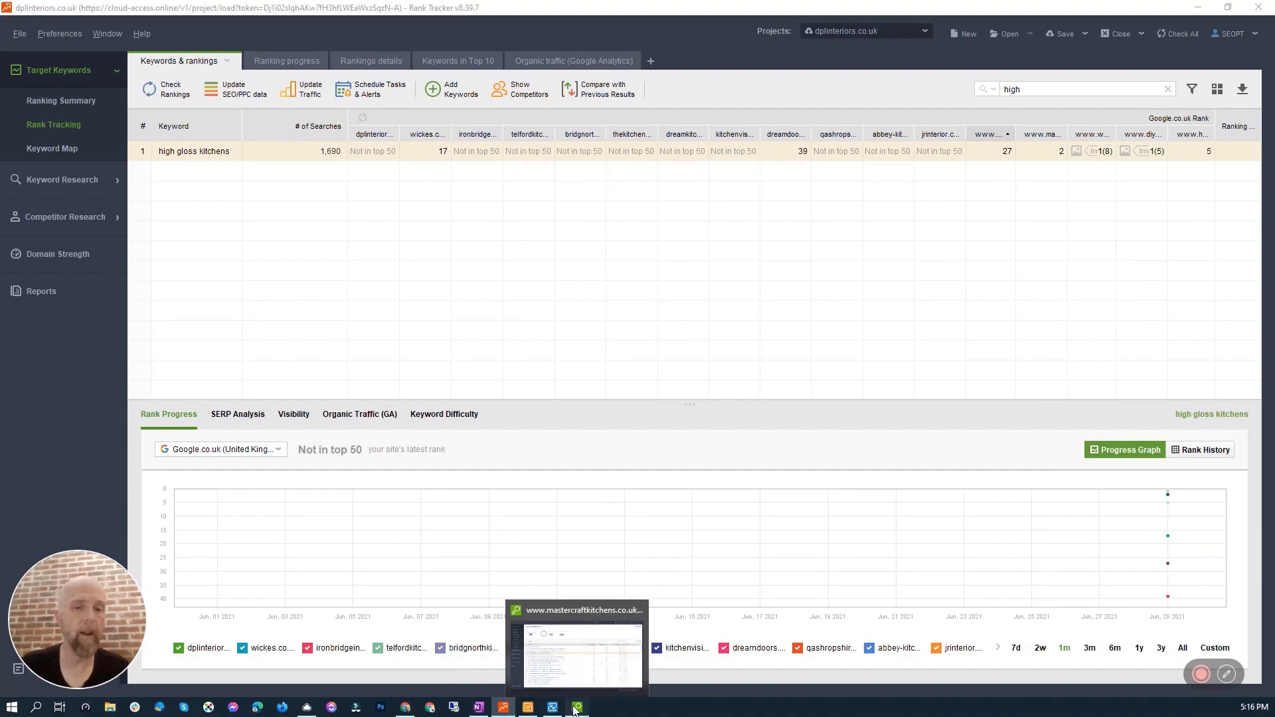
click(572, 708)
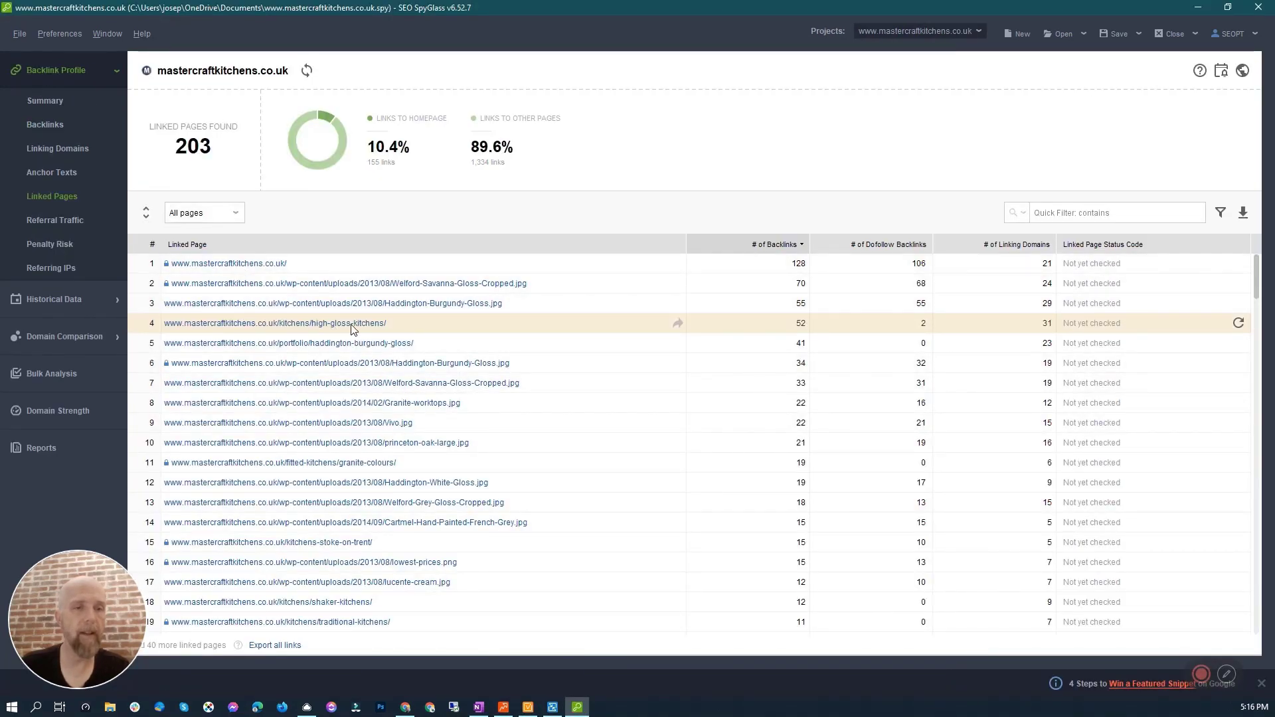
click(62, 126)
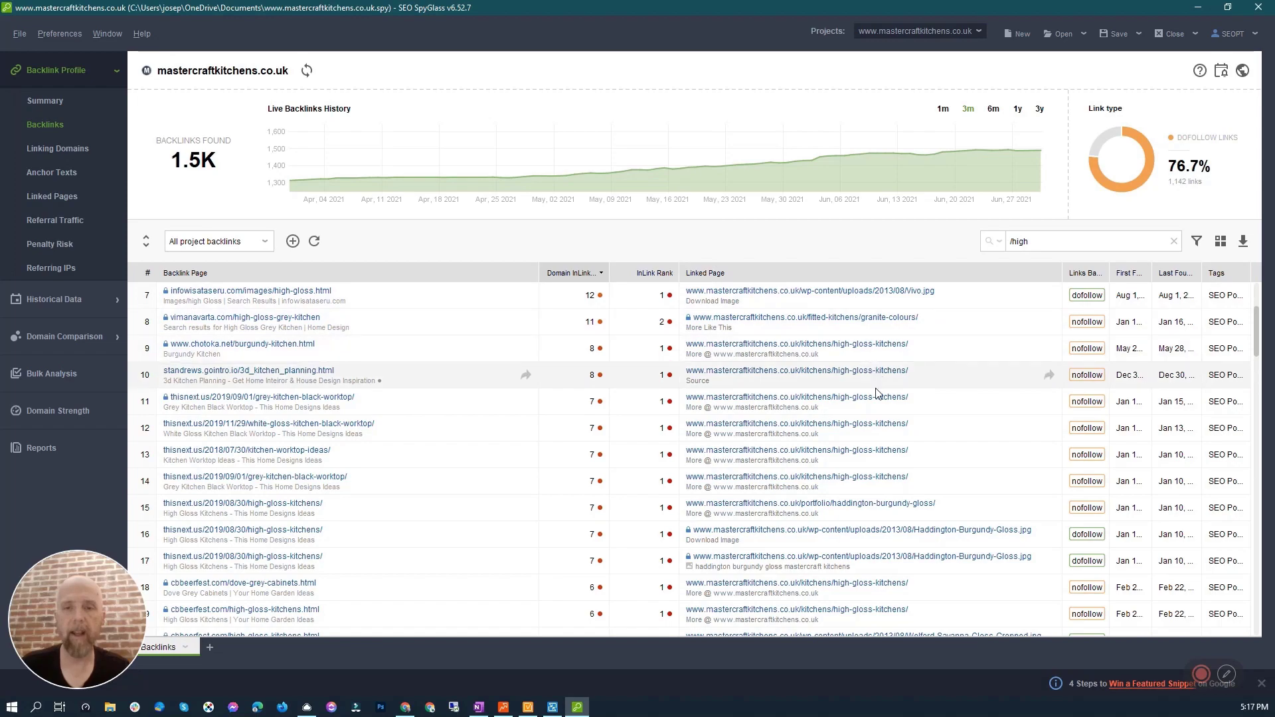
click(195, 242)
click(199, 273)
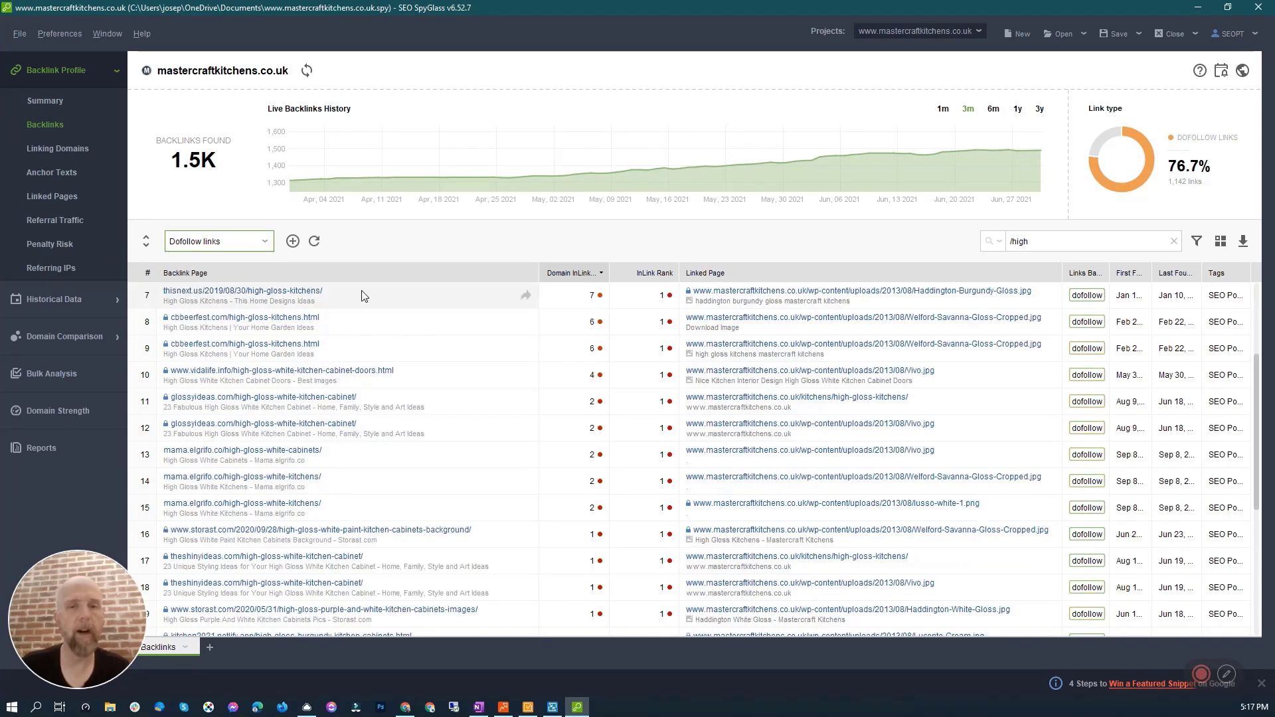
scroll(609, 427, up, 3)
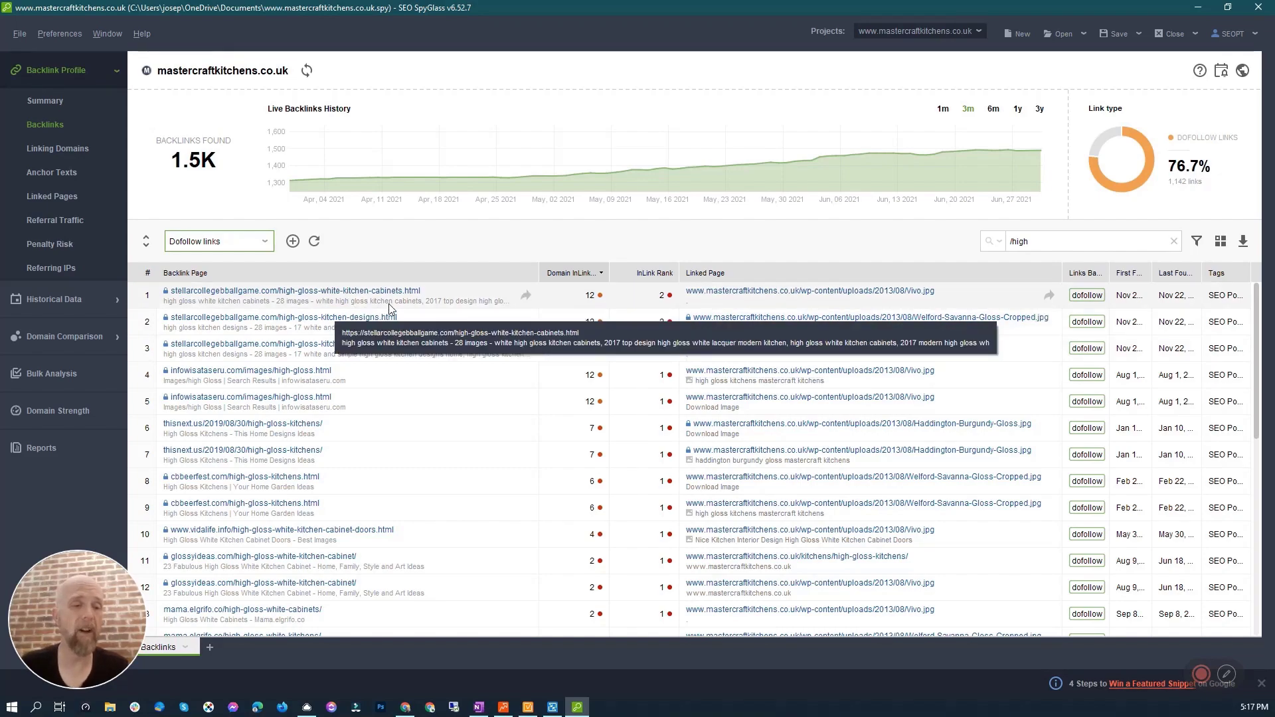
click(915, 38)
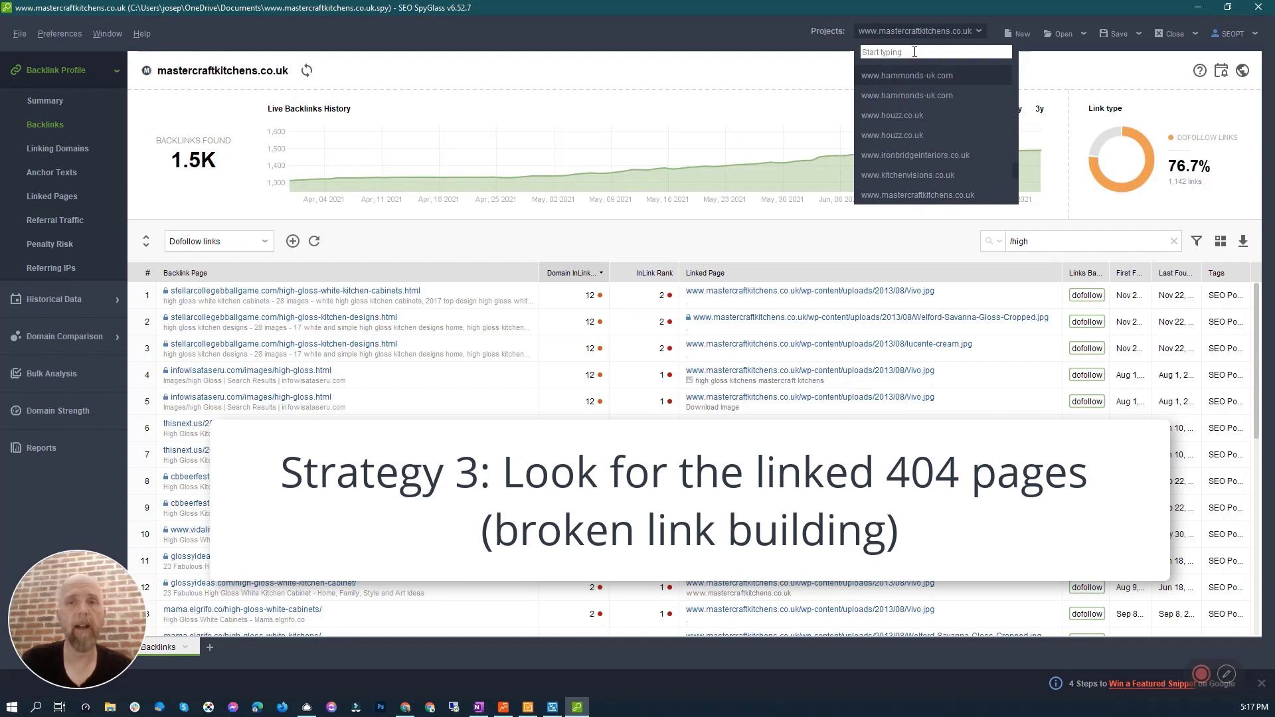
text(wr)
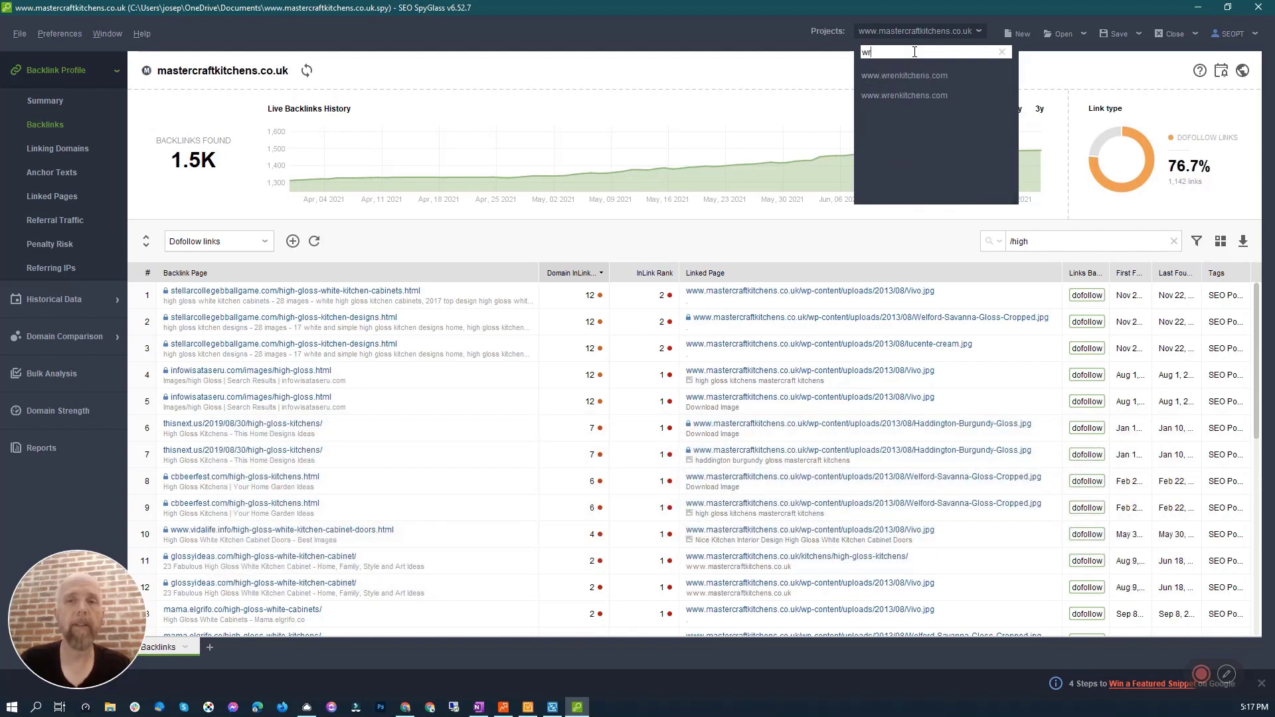
click(915, 74)
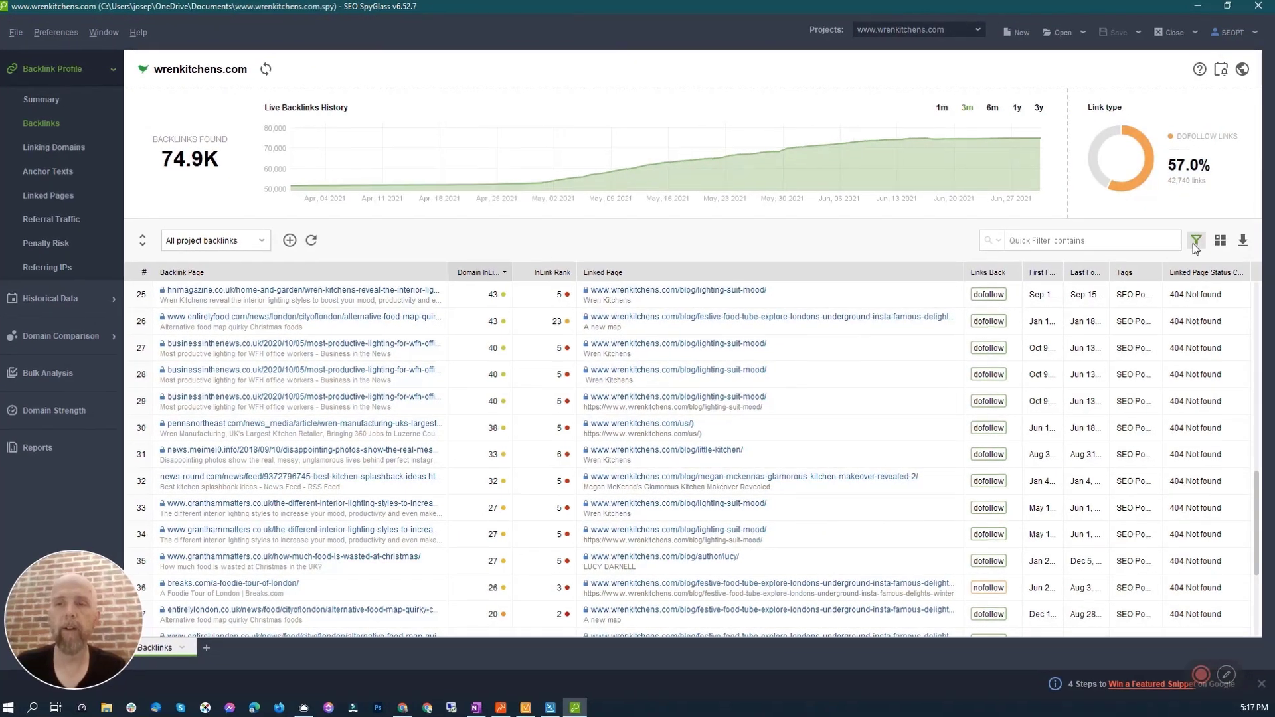
Step: Apply the condition Linked Page Status Code equals 404 to the wrenkitchens.com backlinks and look through the broken linked pages
click(1196, 240)
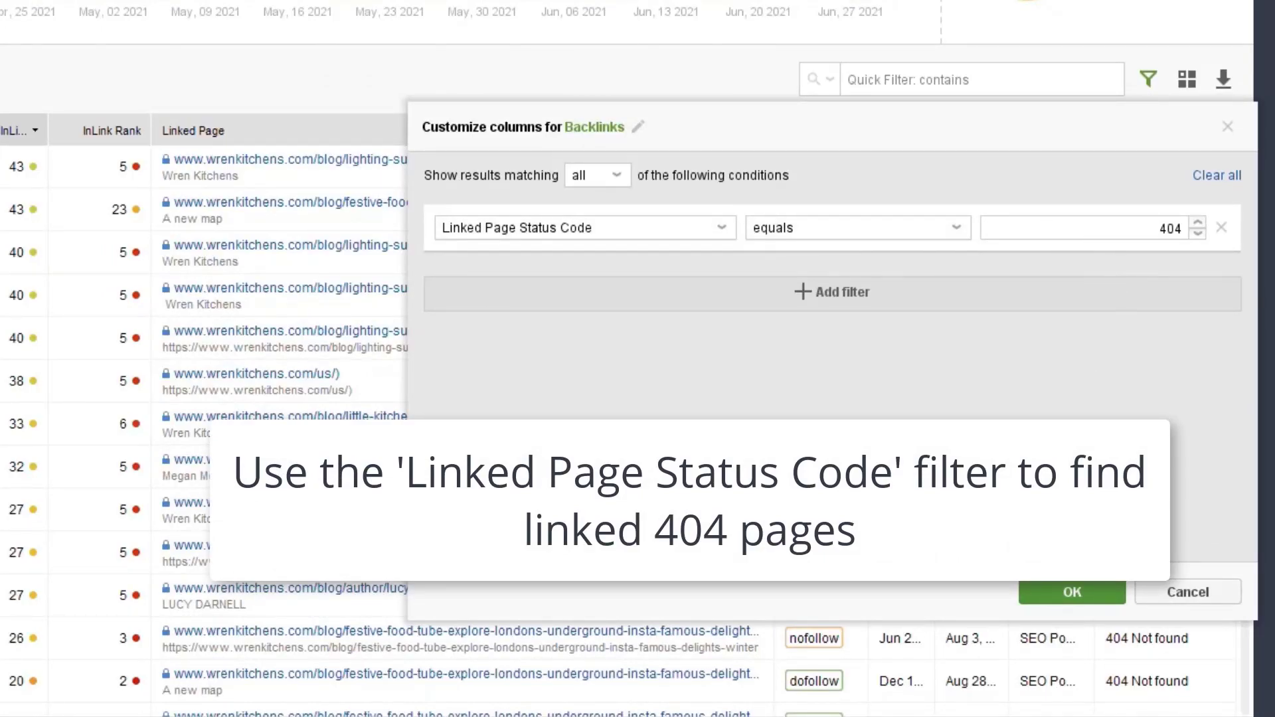
click(1072, 592)
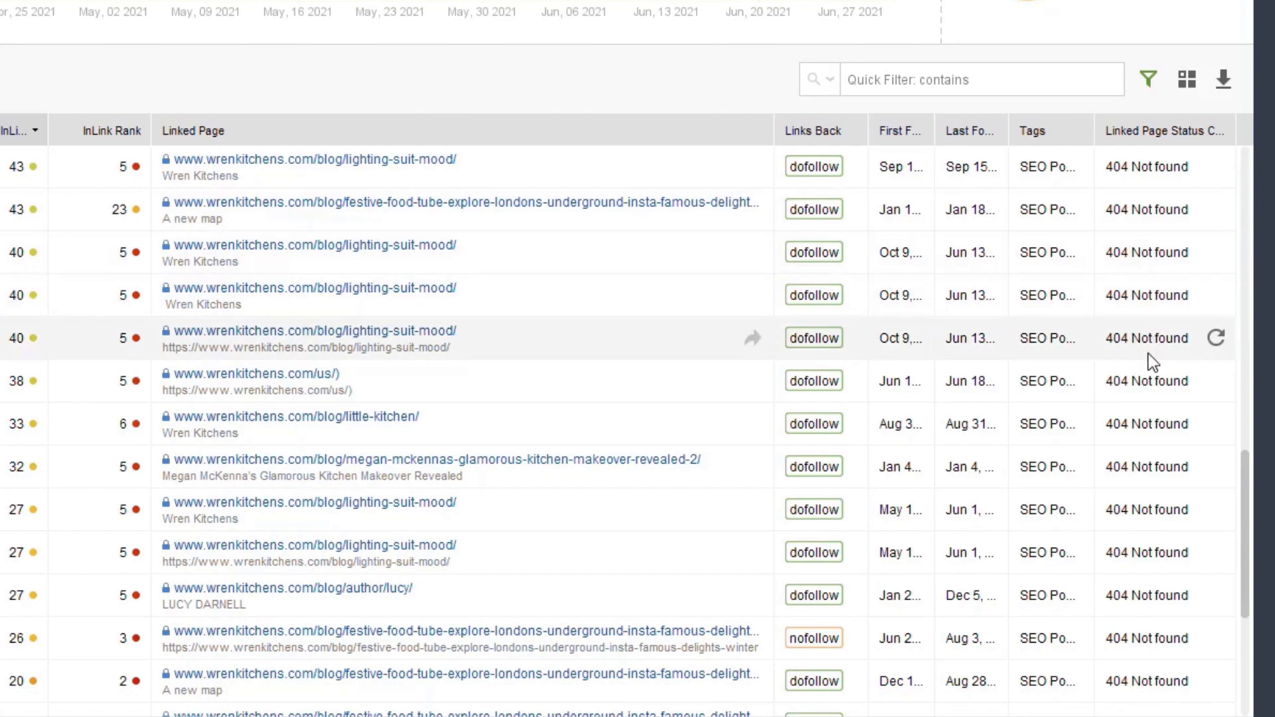
scroll(1135, 544, down, 2)
scroll(1139, 531, down, 1)
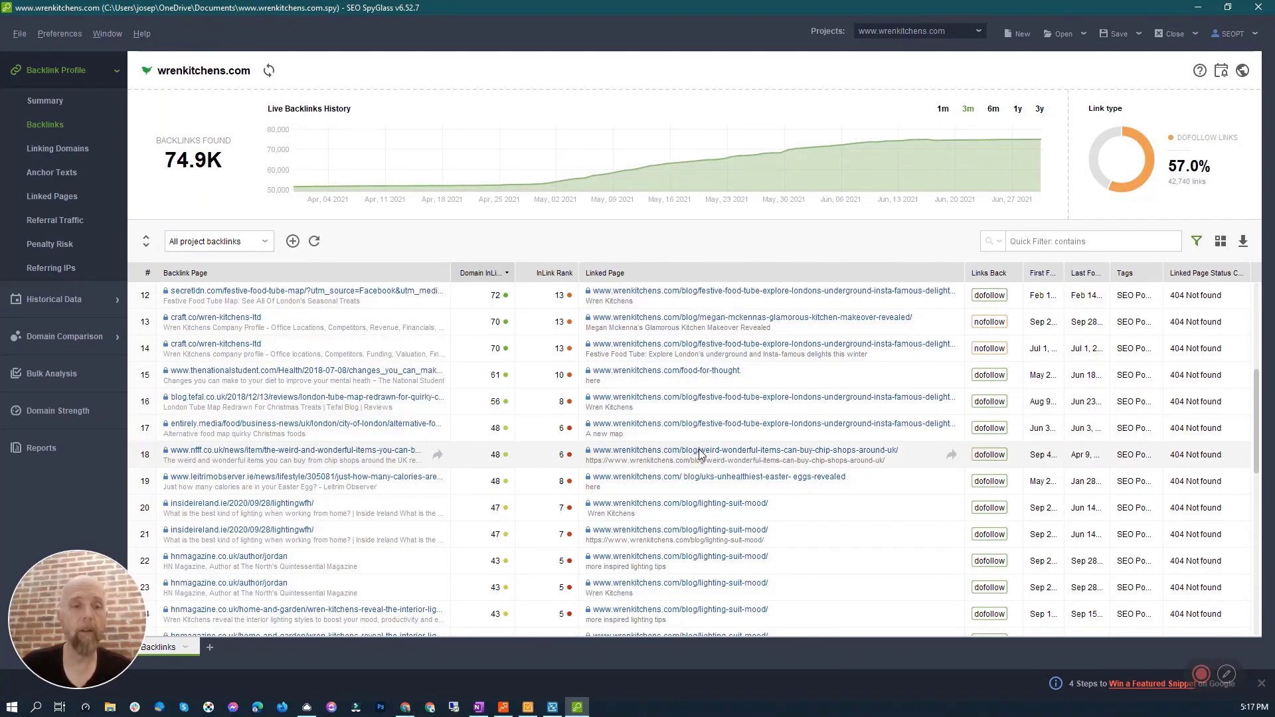
scroll(890, 403, down, 5)
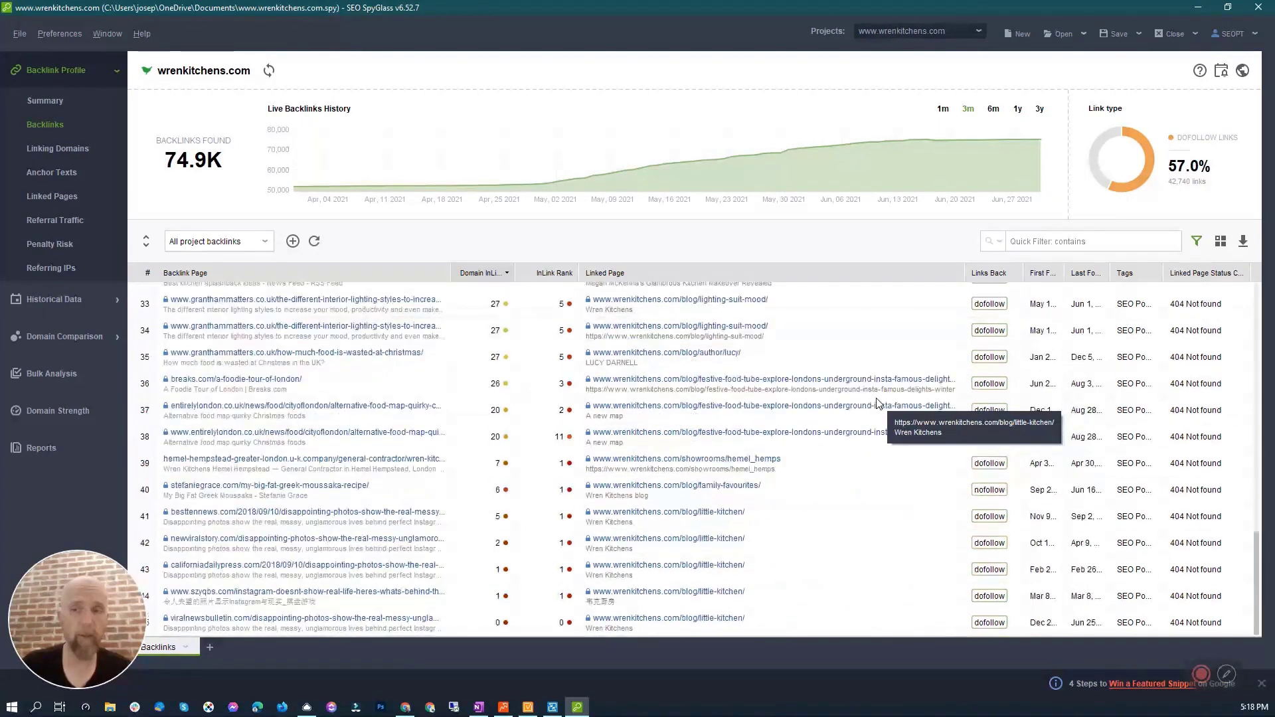
scroll(867, 408, up, 4)
scroll(863, 412, up, 4)
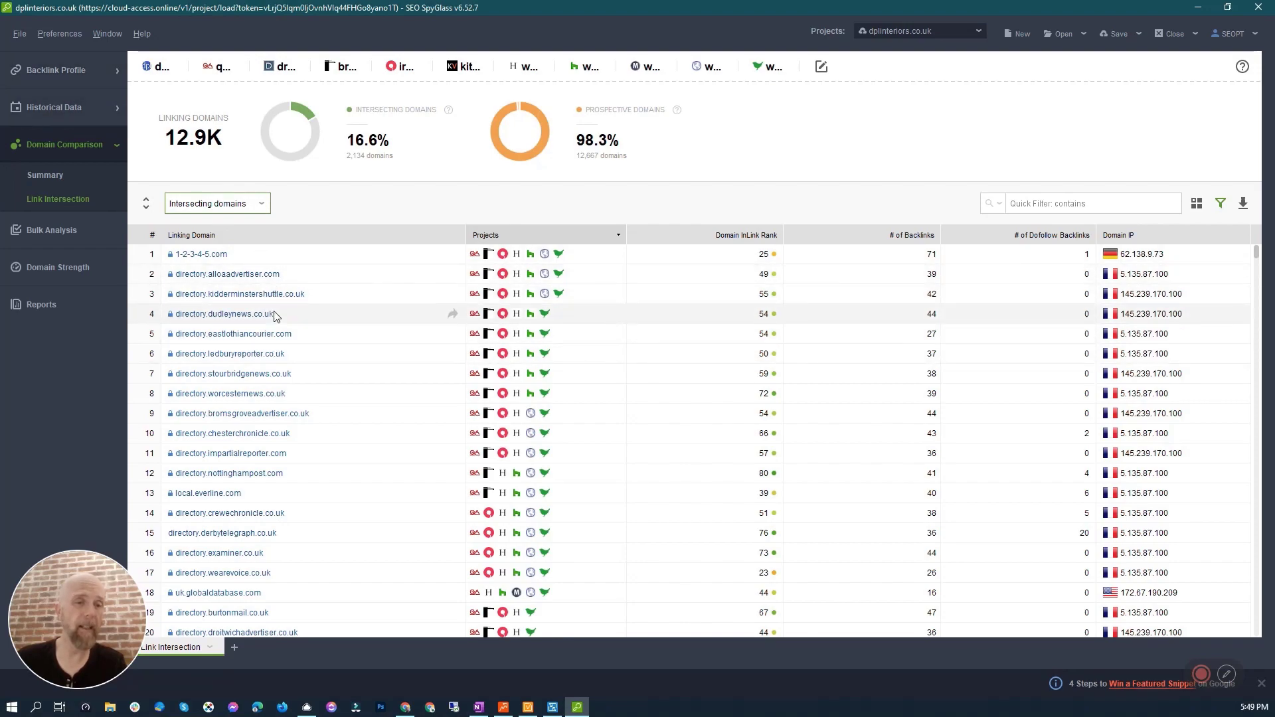
Step: Switch to LinkAssistant and examine the stored link prospects, including the dialog for entering new URLs, the prospect quality data and the backlinks
click(553, 708)
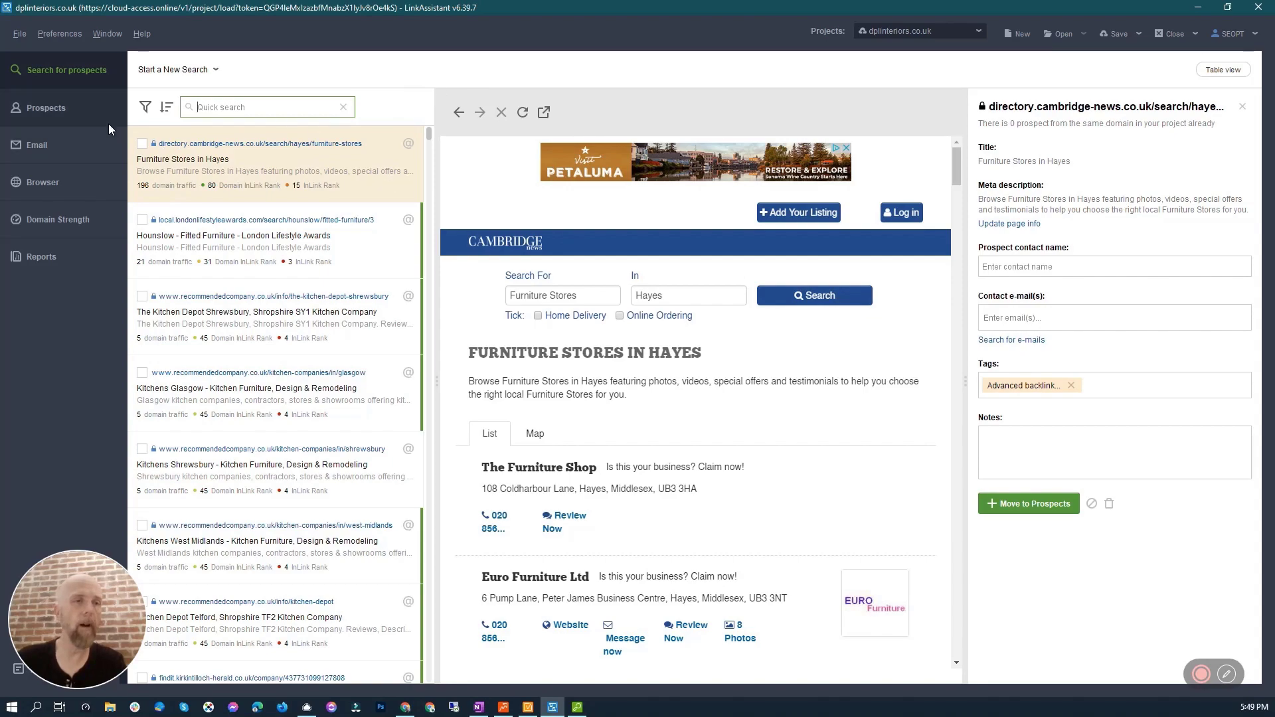
click(73, 108)
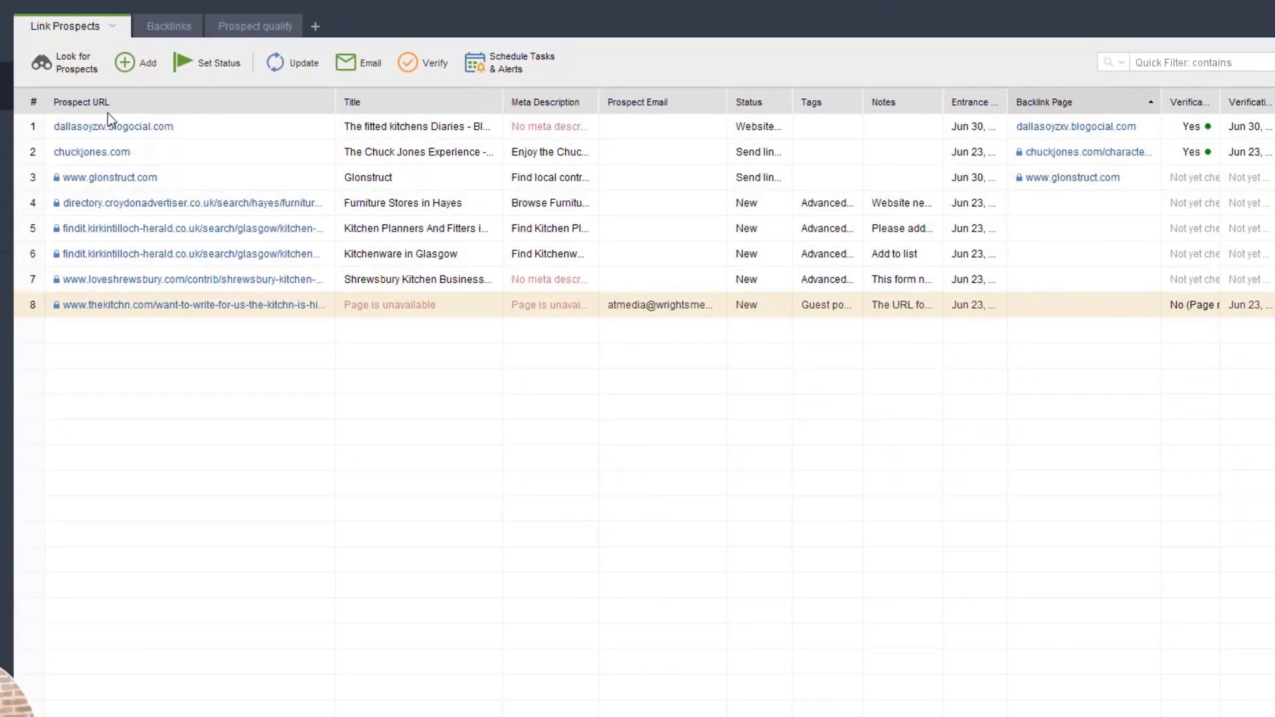
click(133, 65)
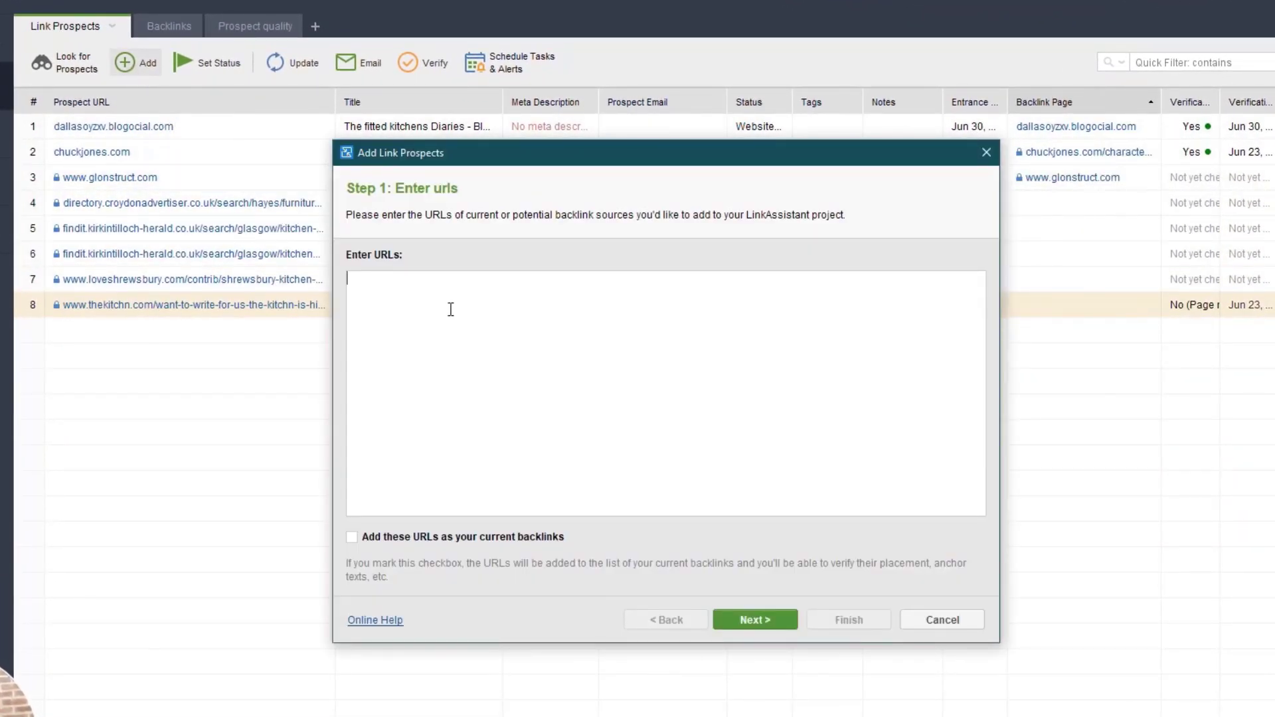
click(973, 620)
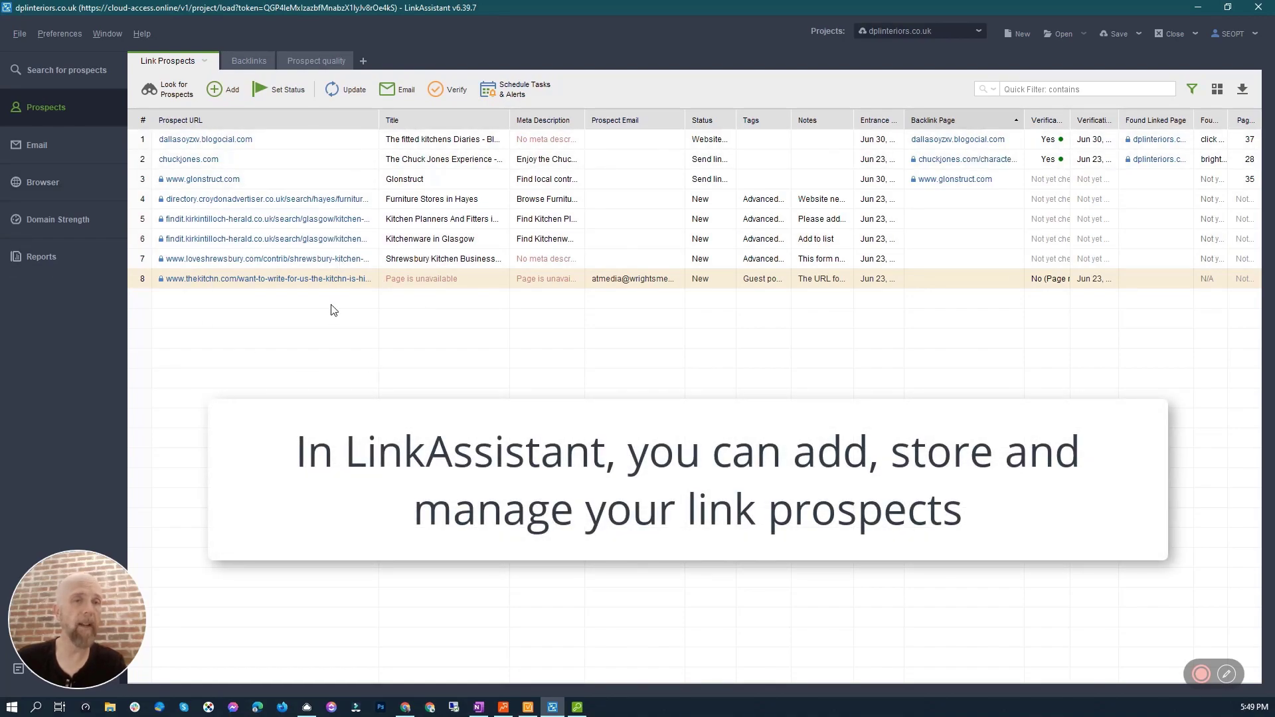
click(317, 62)
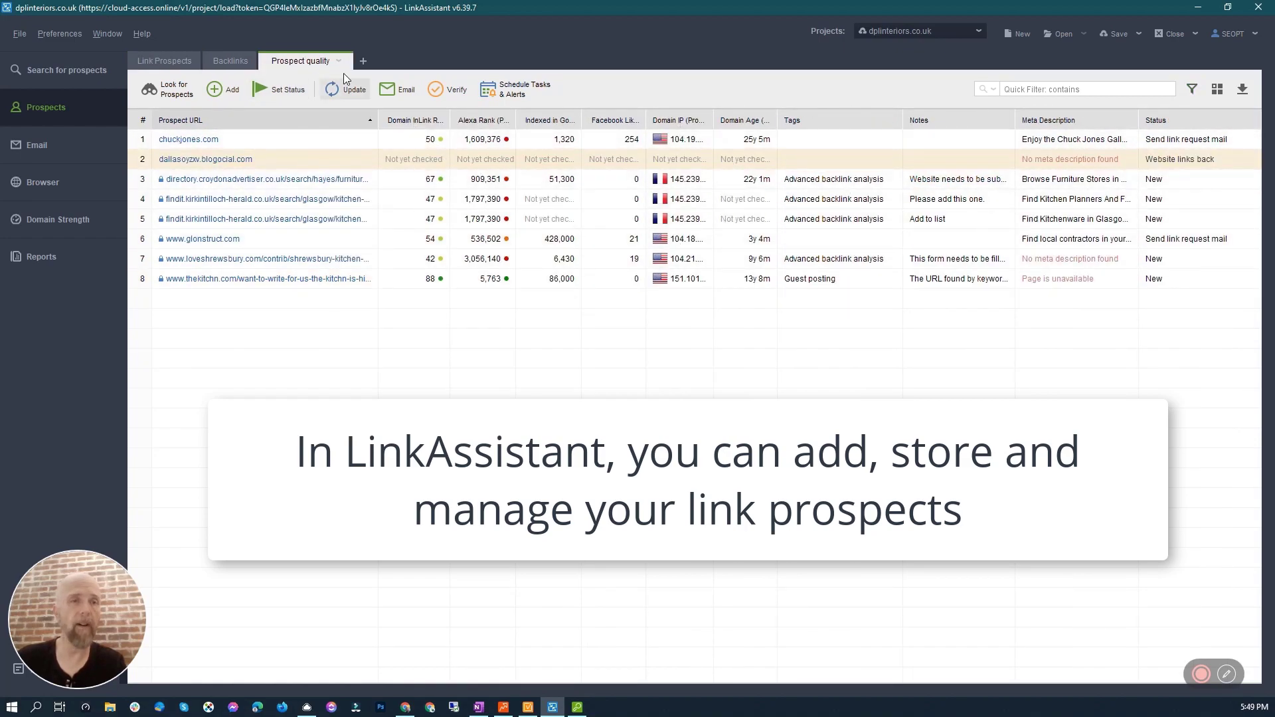
click(246, 62)
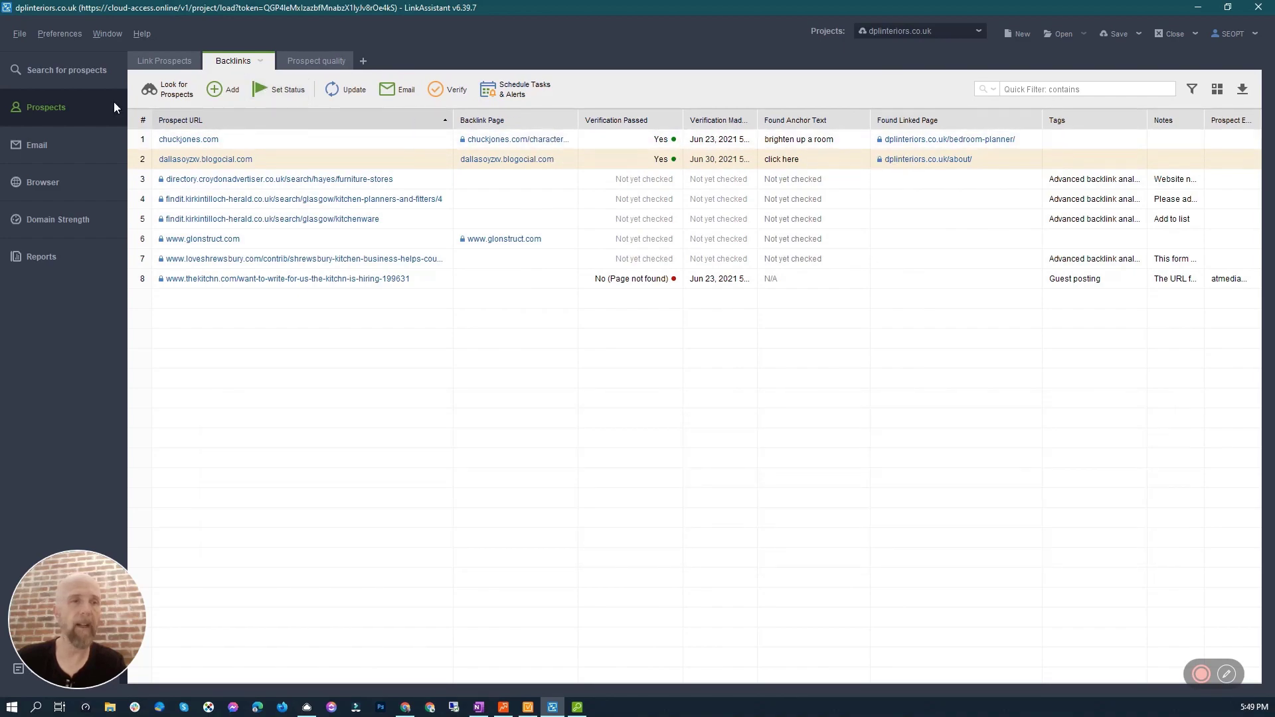
Step: Find guest posting prospects using only the keyword "interior designs" in place of the listed keywords, and check the search task's progress
click(93, 72)
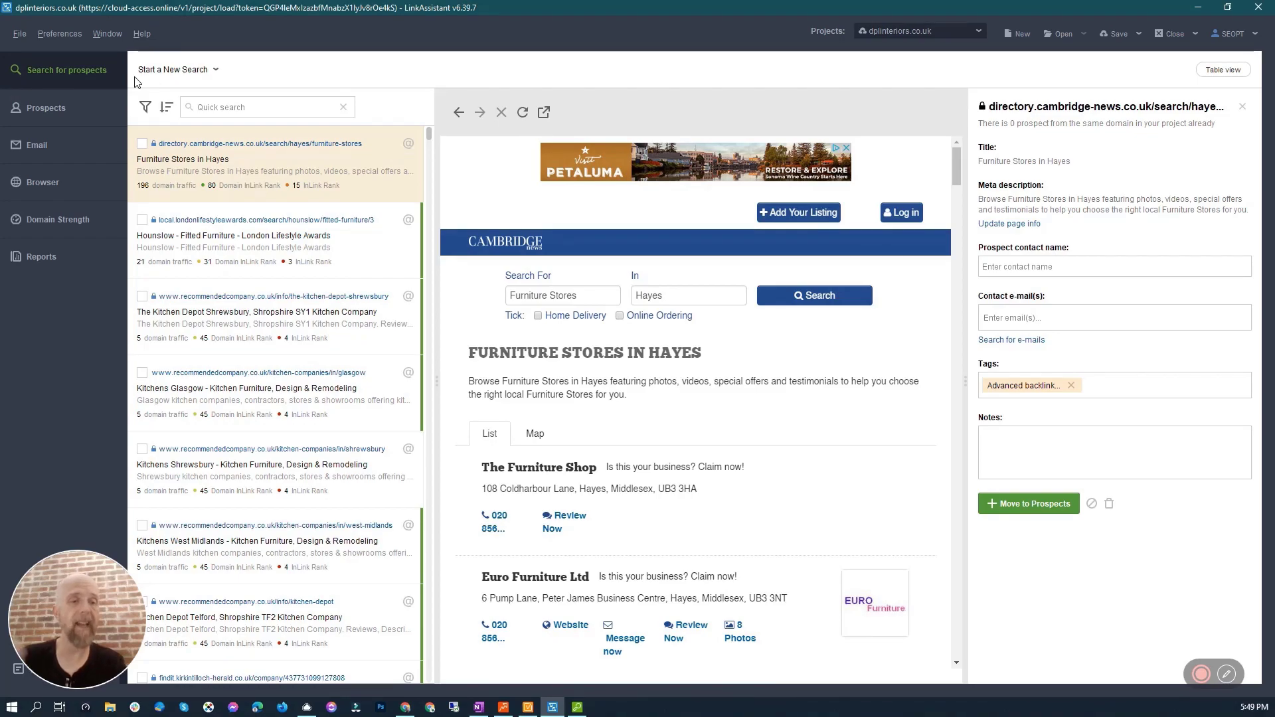
click(162, 70)
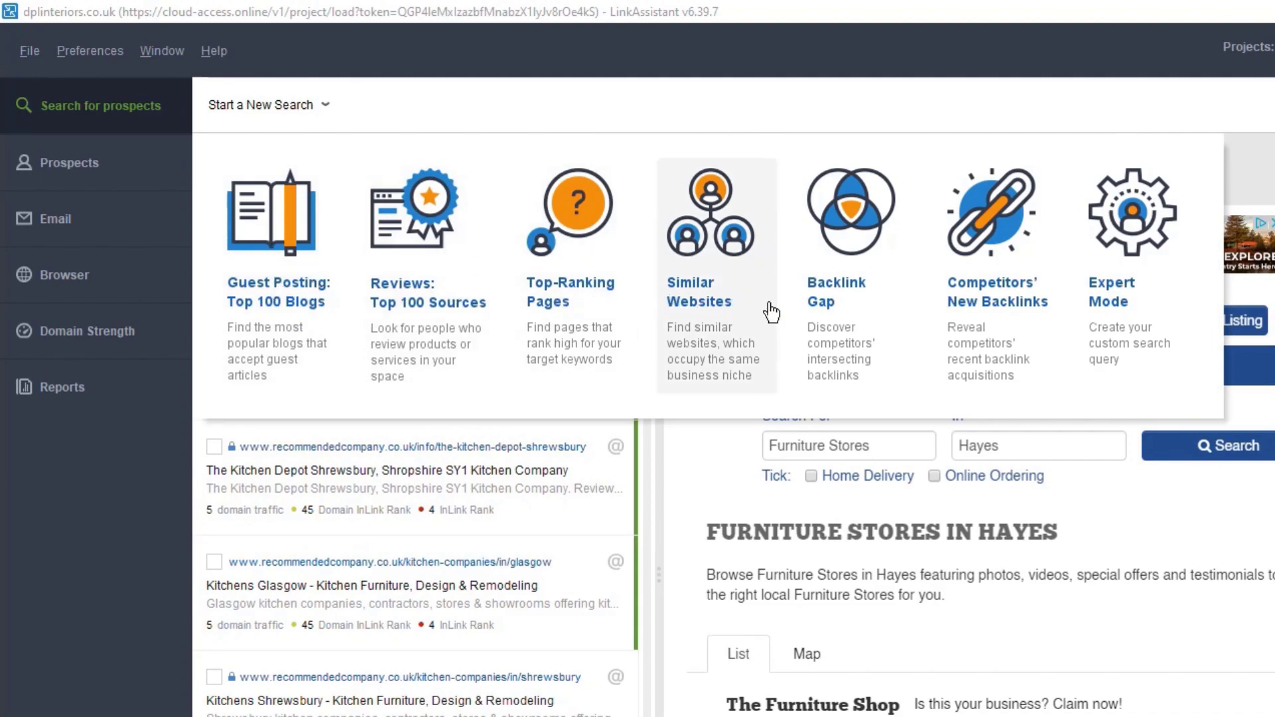
click(282, 290)
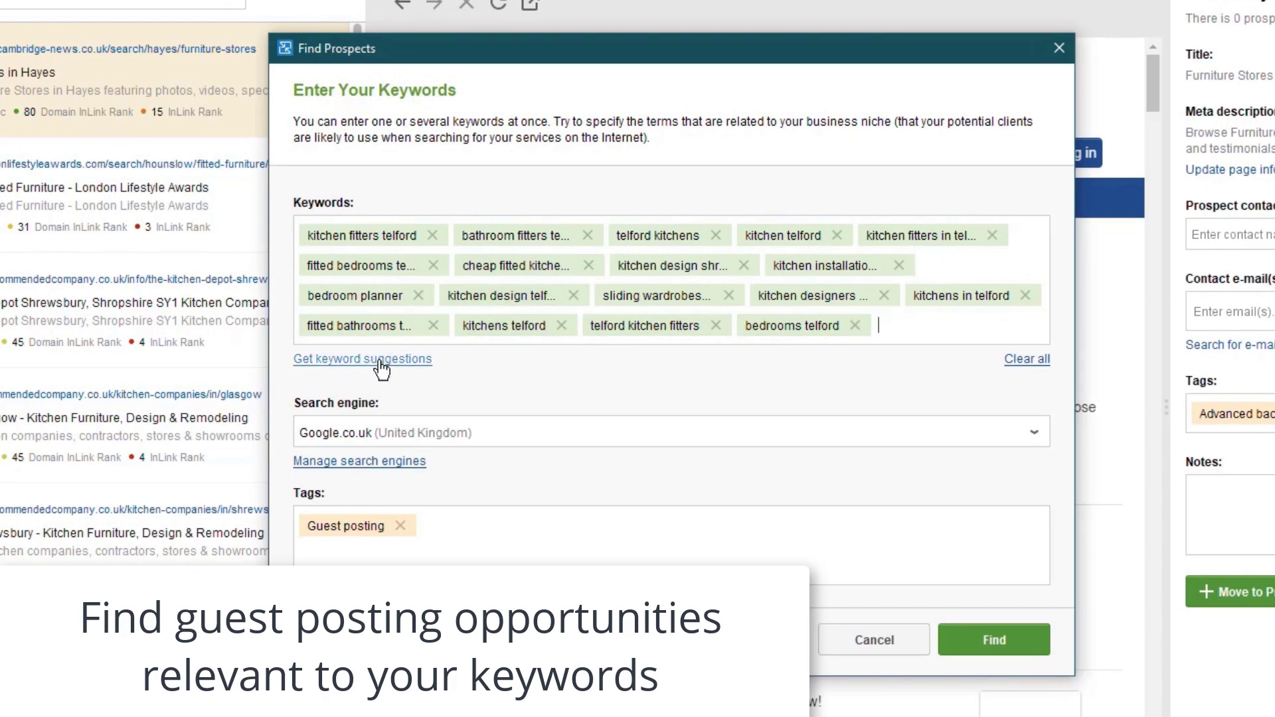
click(1027, 360)
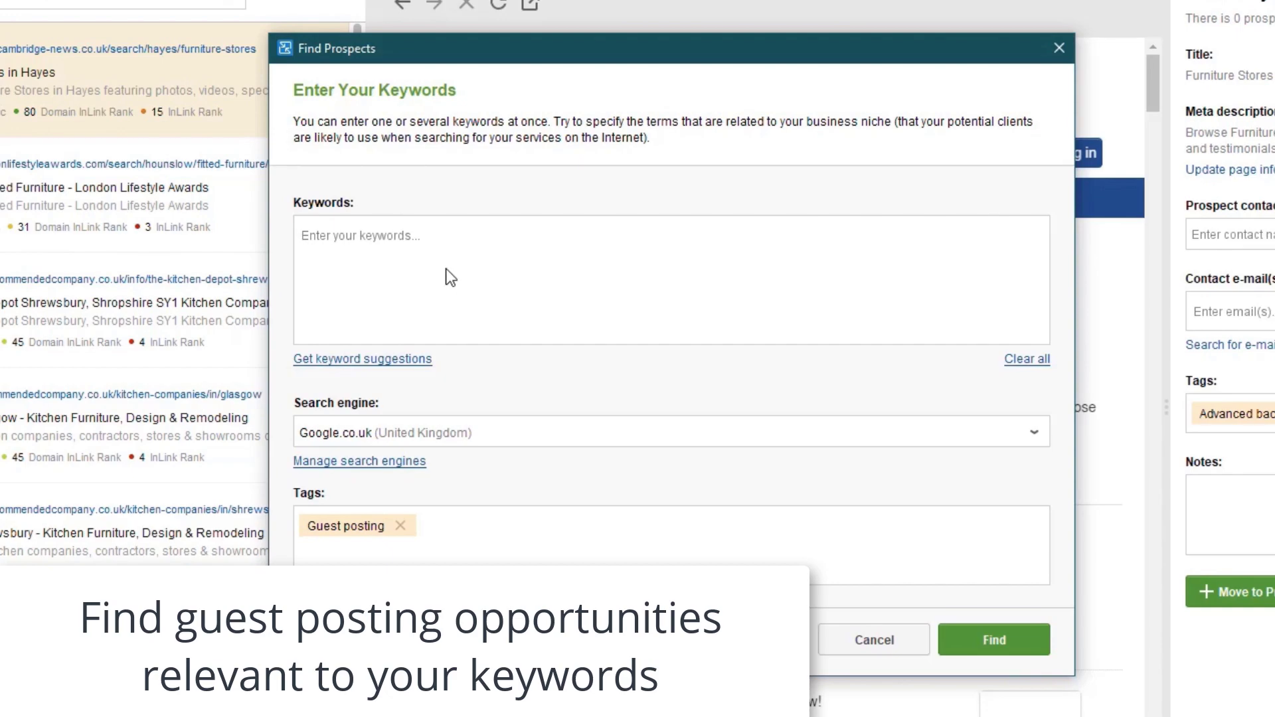
text(interior designs)
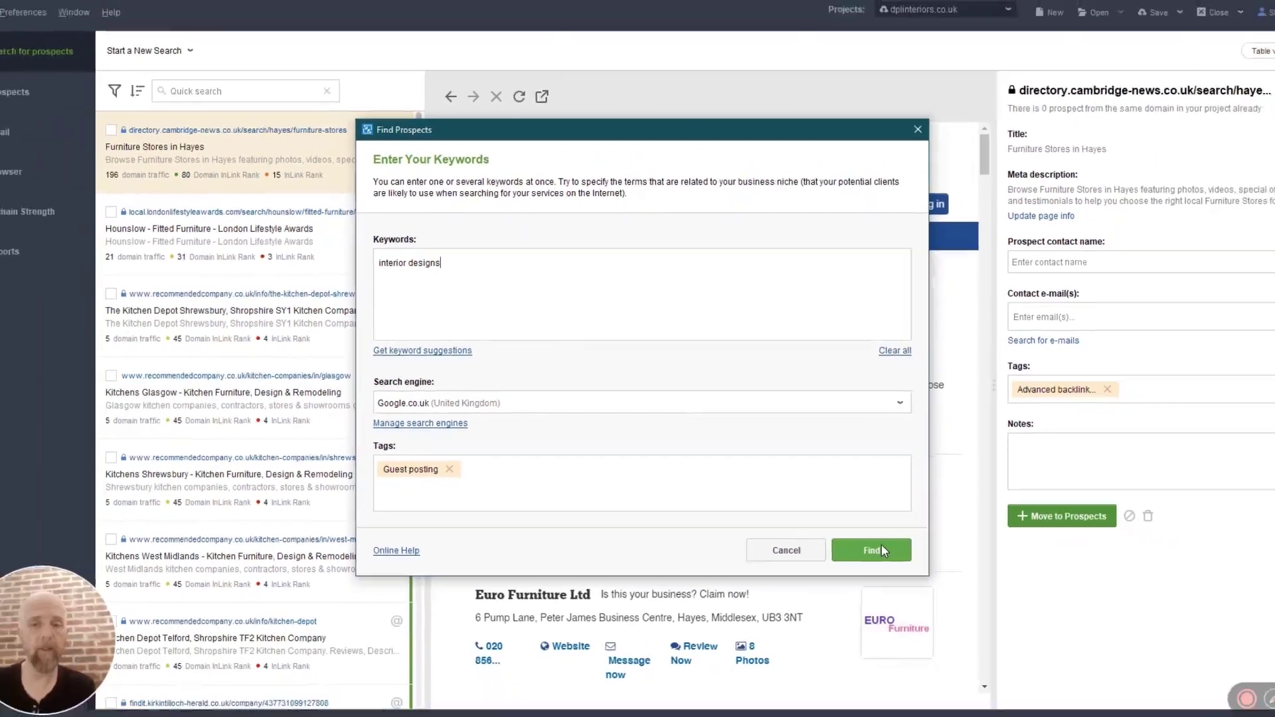
click(994, 639)
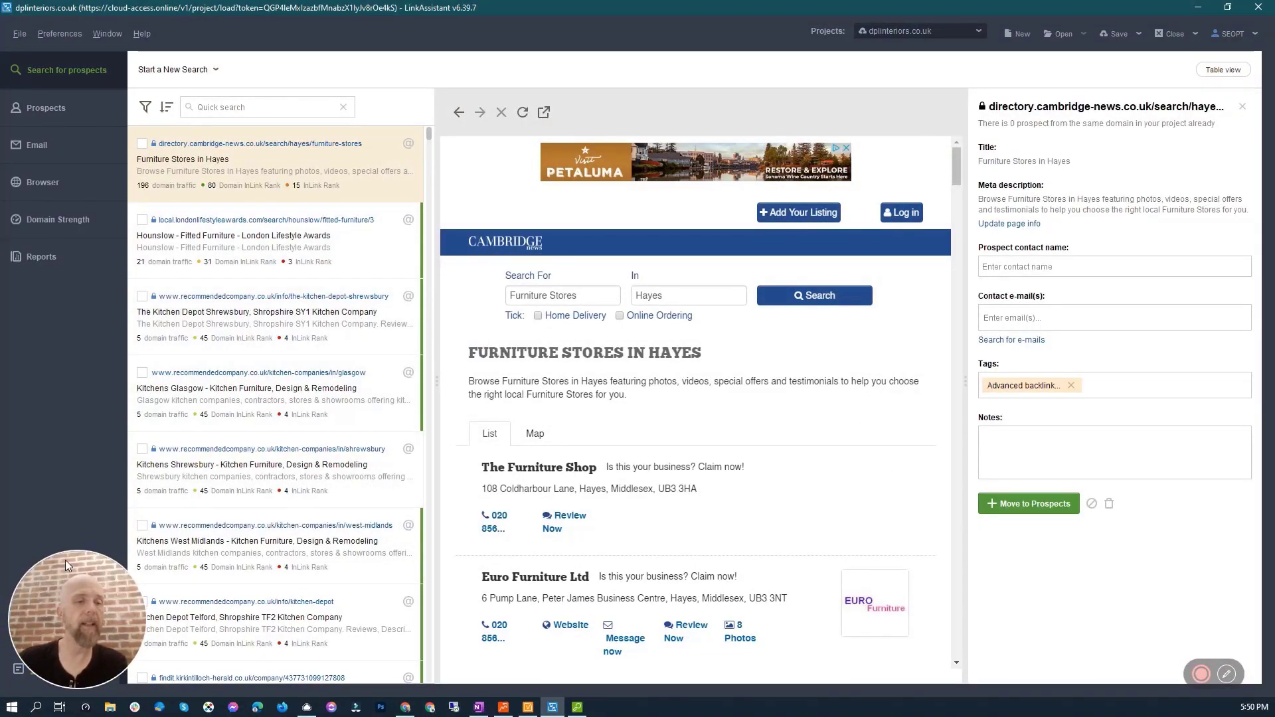
click(52, 672)
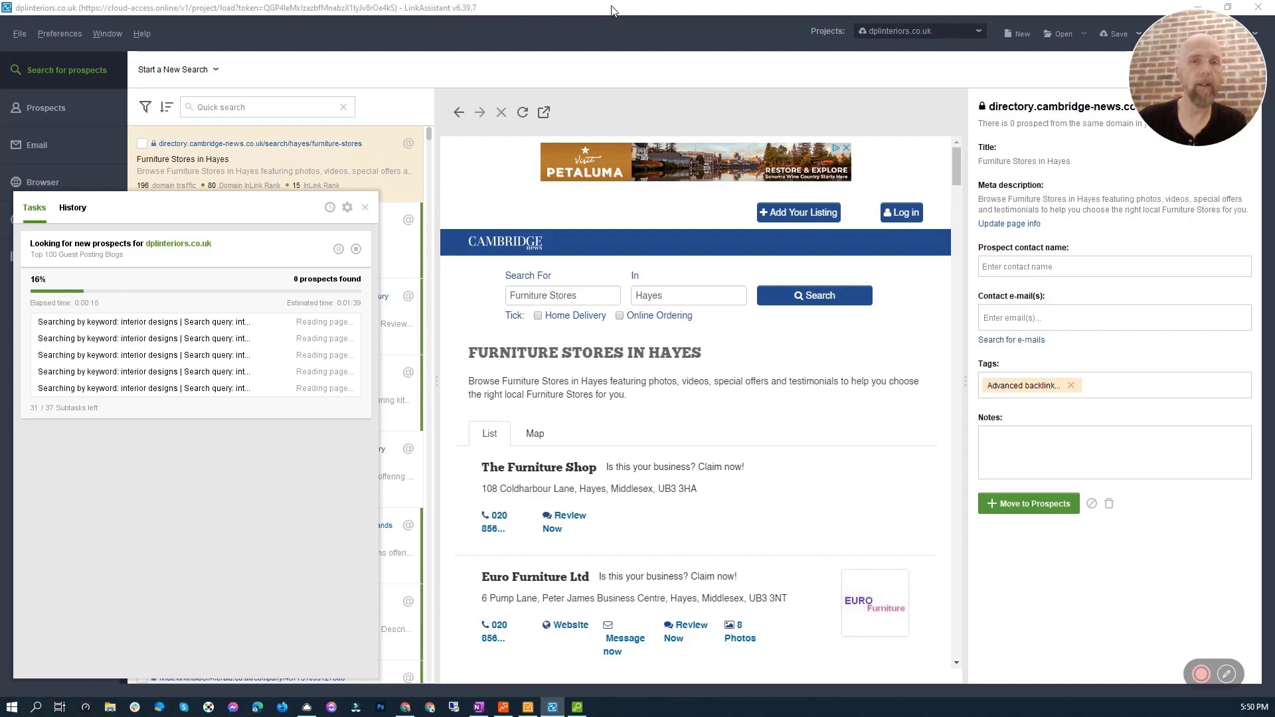
click(612, 10)
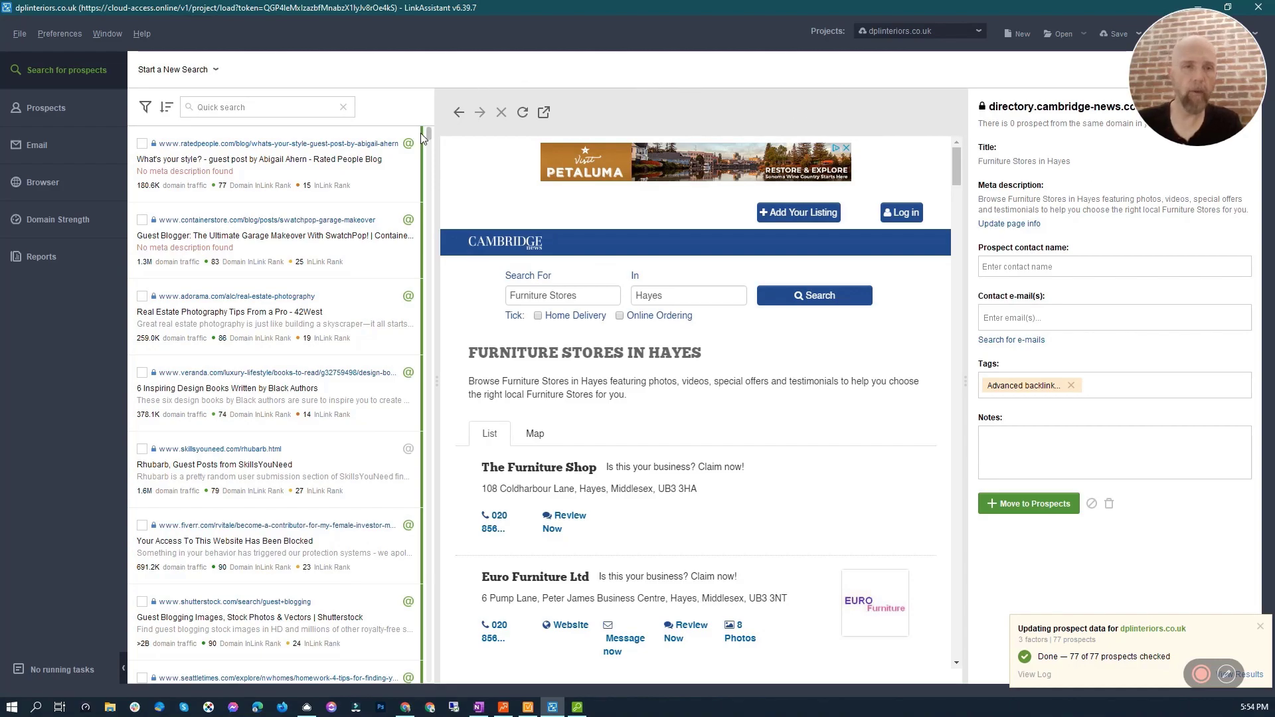
Step: Filter the found prospects to a Domain InLink Rank of 20 to 100
click(145, 107)
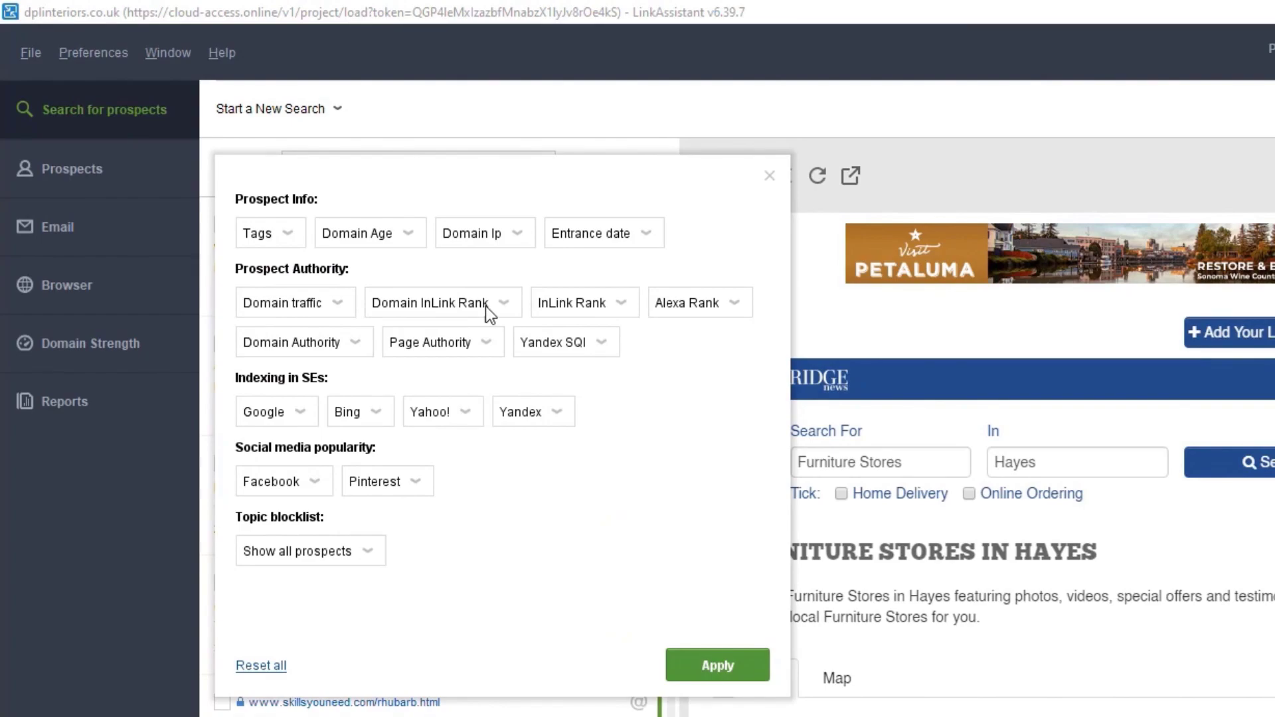
click(297, 194)
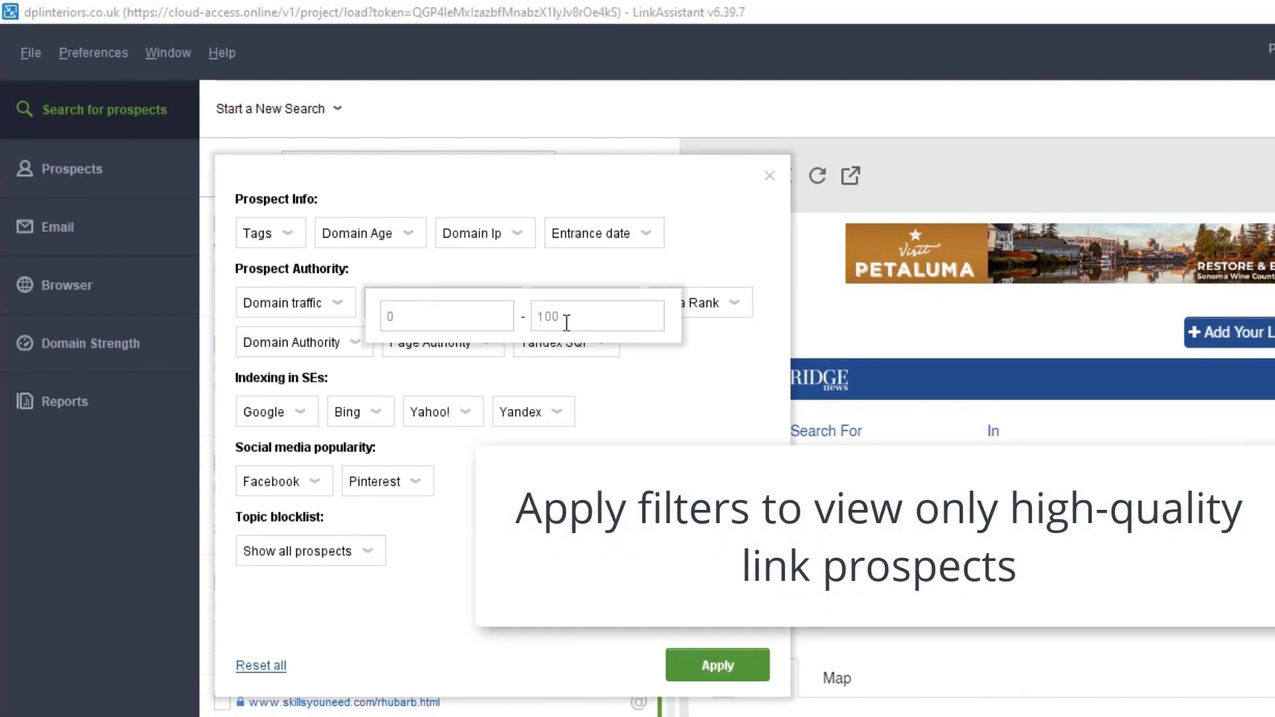
text(2)
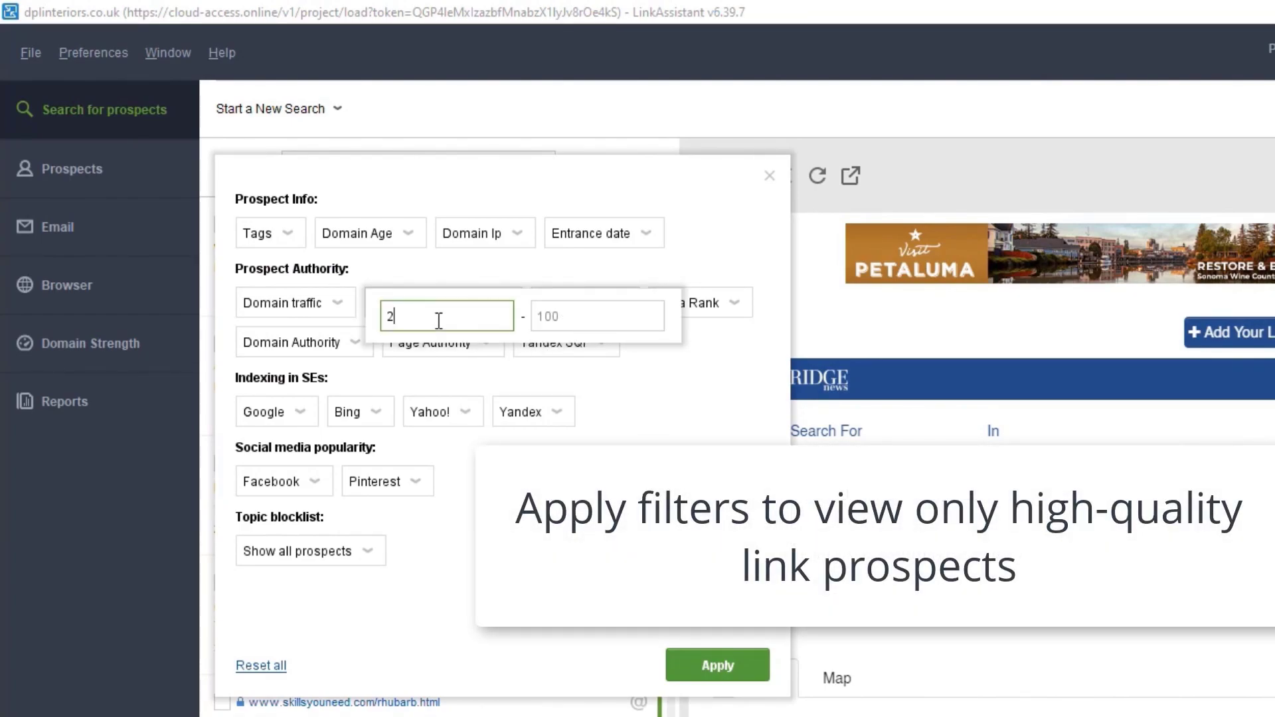
click(591, 323)
text(100)
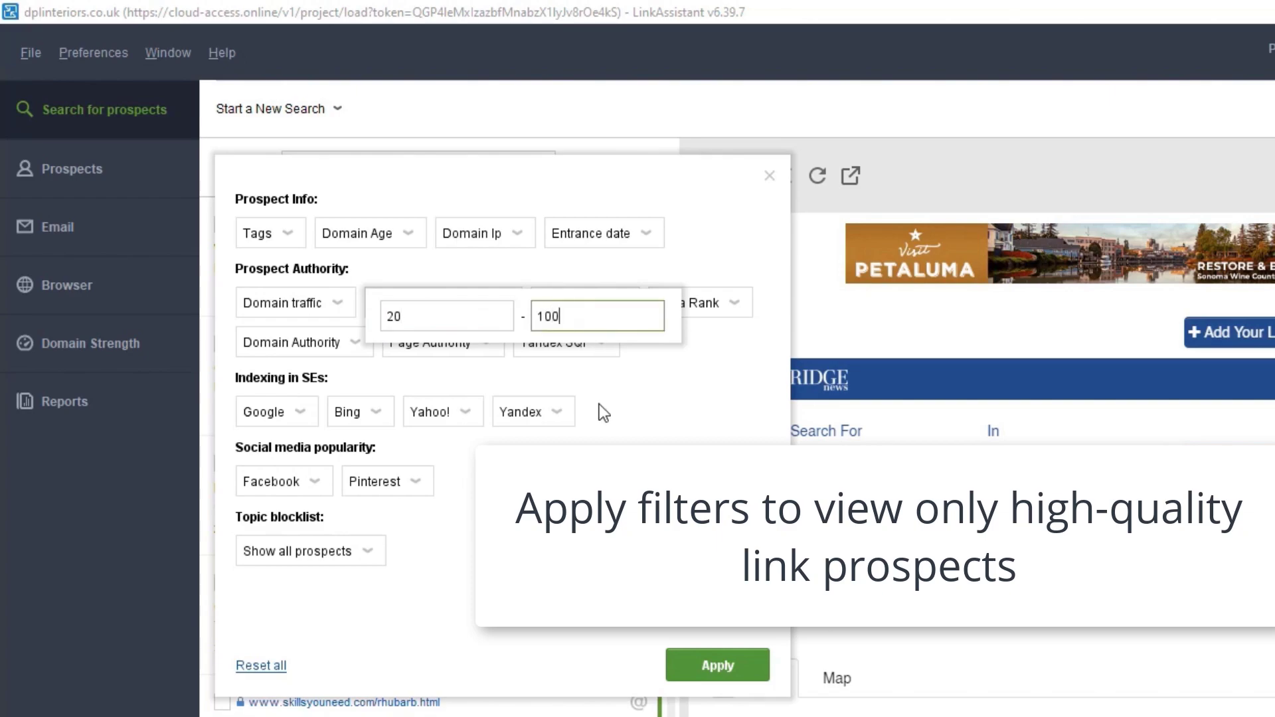
click(625, 418)
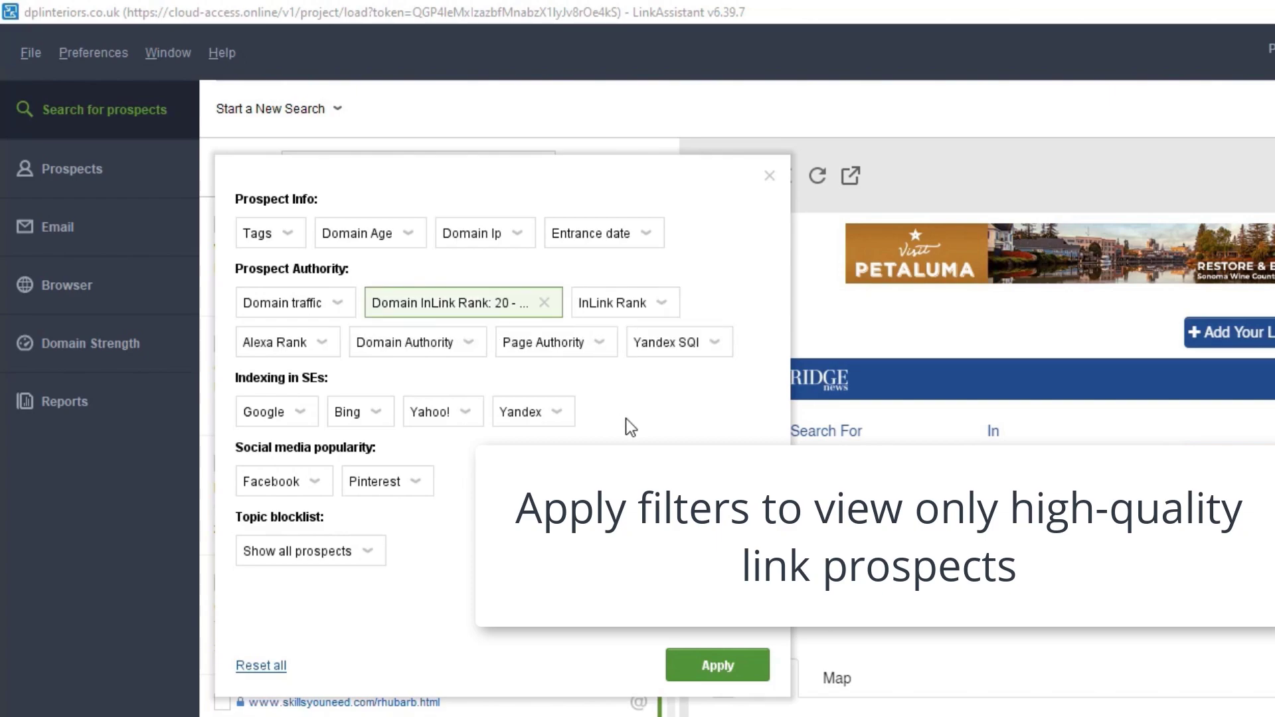
click(717, 665)
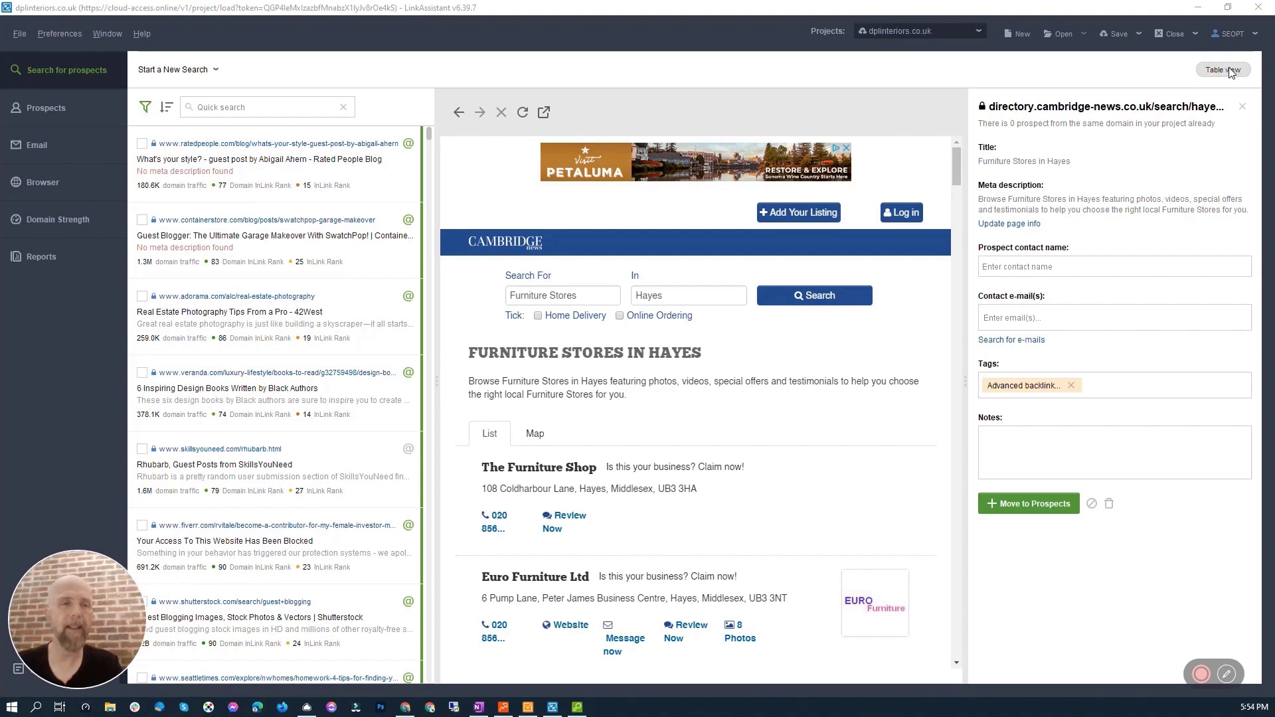
Step: Add a minimum domain traffic of 1,000 to the filter on the found prospects
click(151, 107)
click(146, 106)
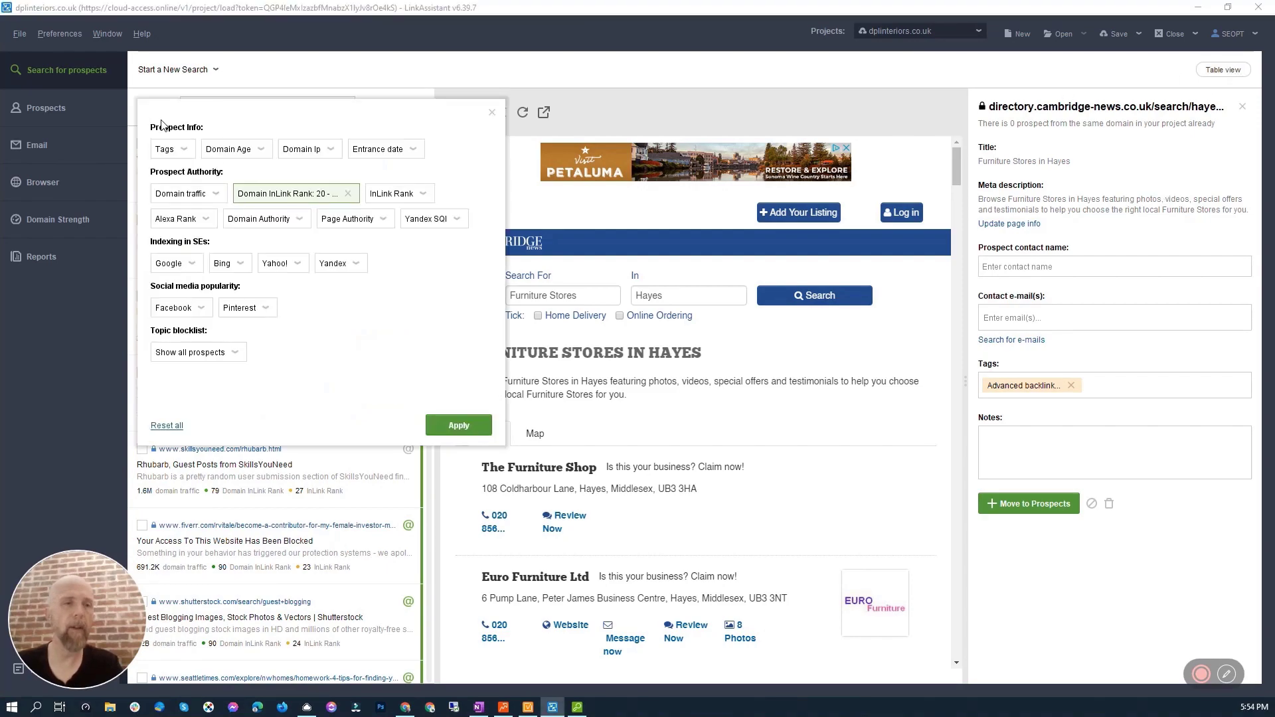
click(183, 195)
text(1)
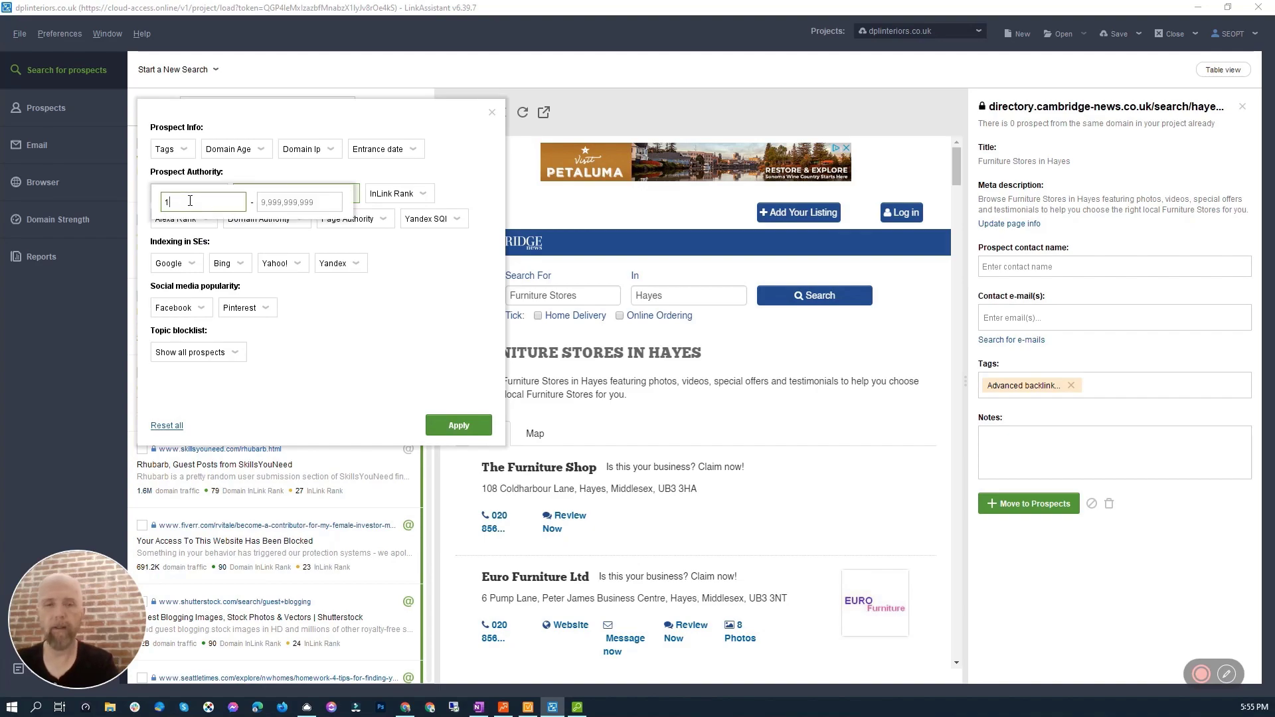
text(00000)
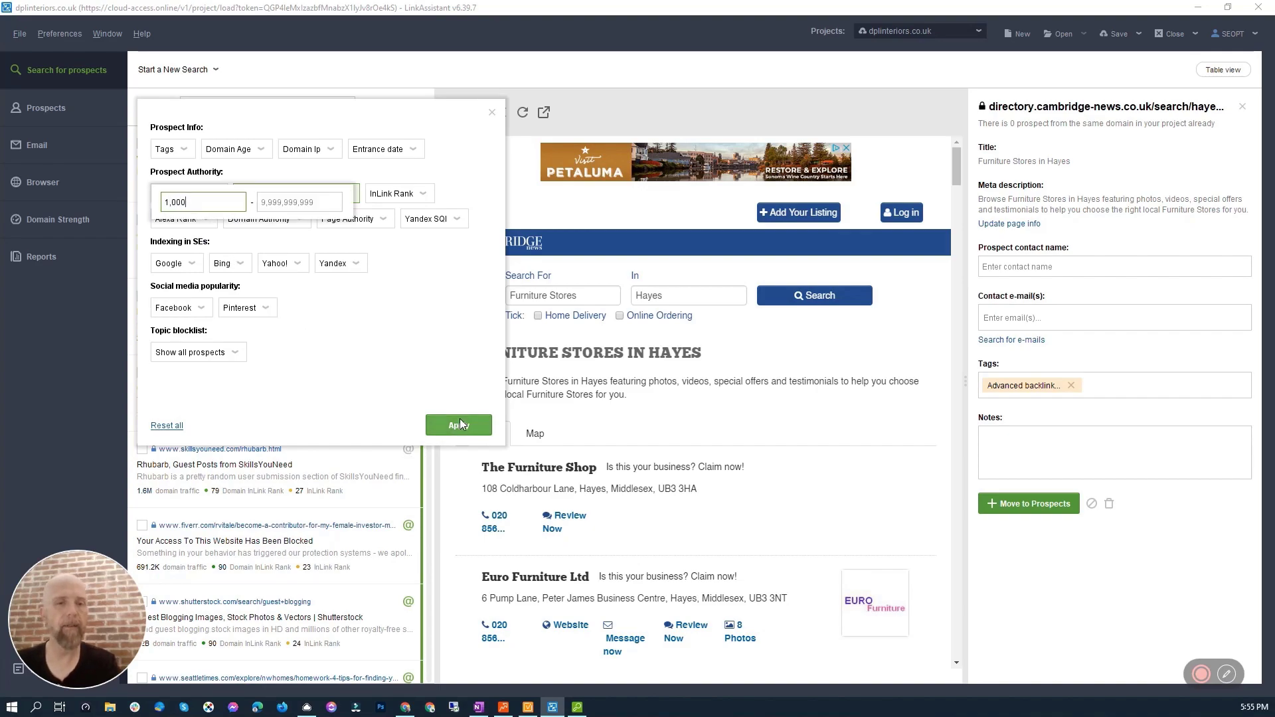
click(458, 424)
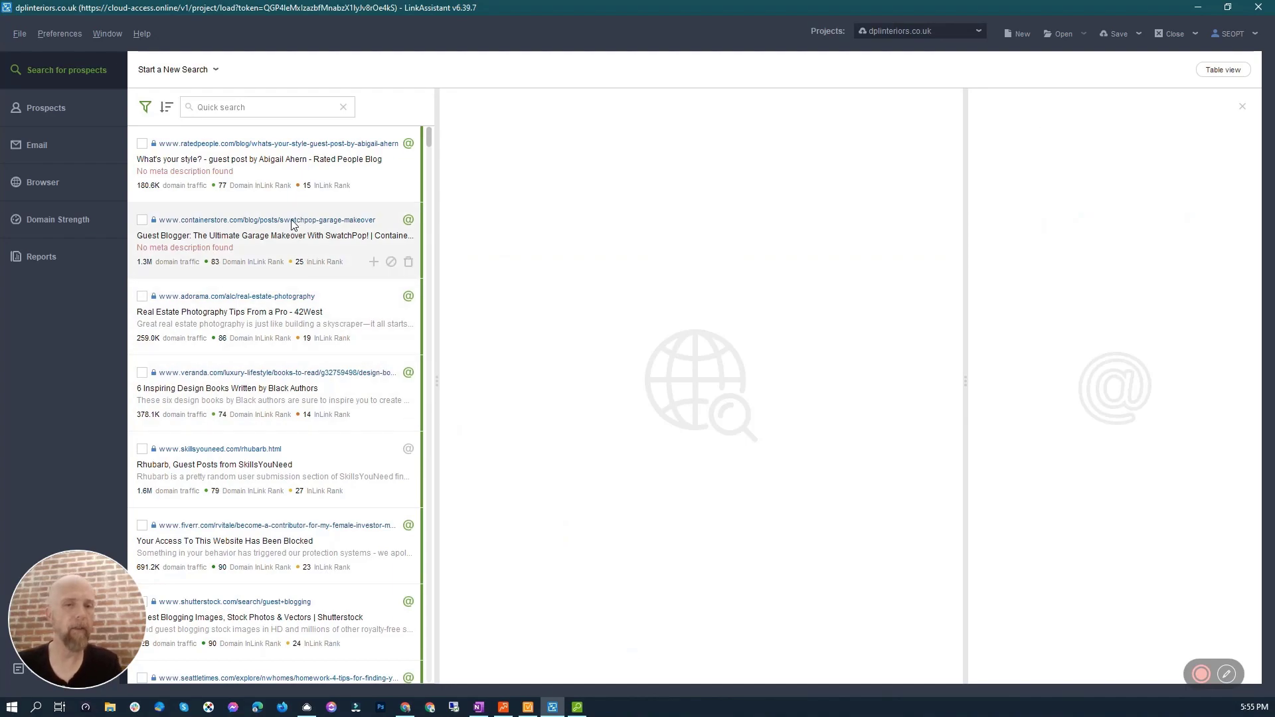
Step: Open the ratedpeople.com guest post prospect and review the filter conditions applied to the found prospects
click(333, 166)
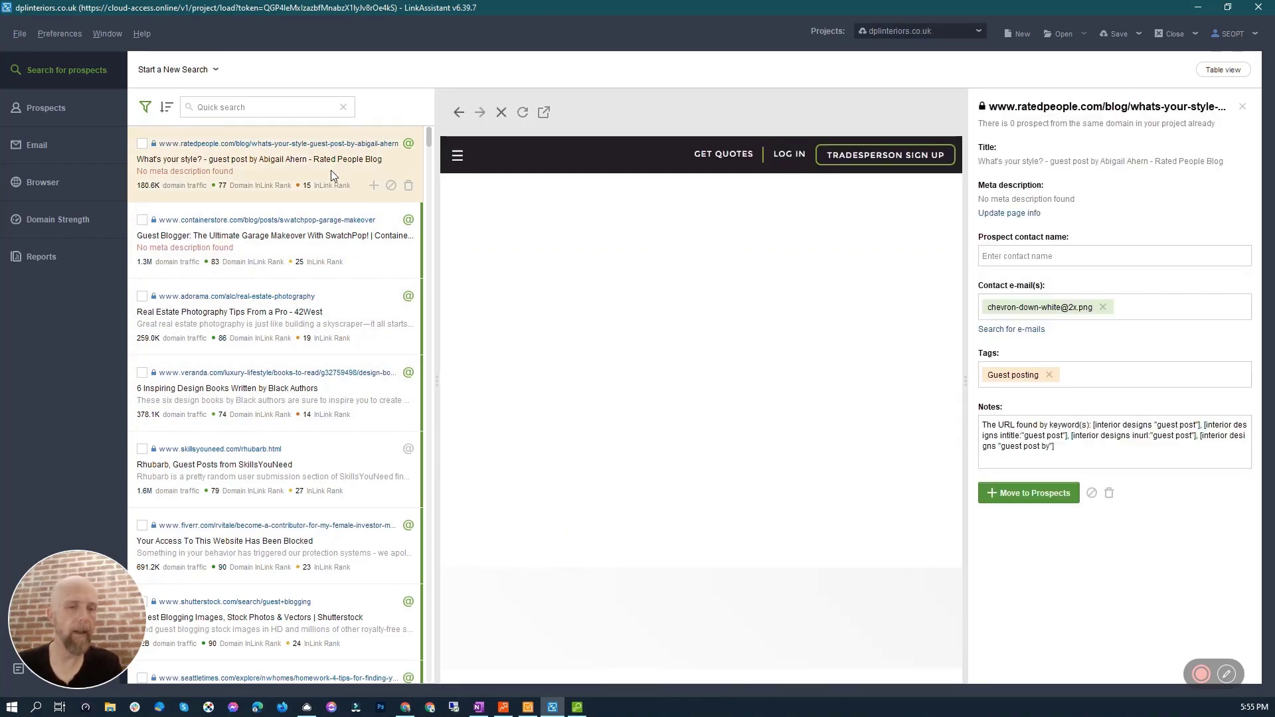
click(145, 108)
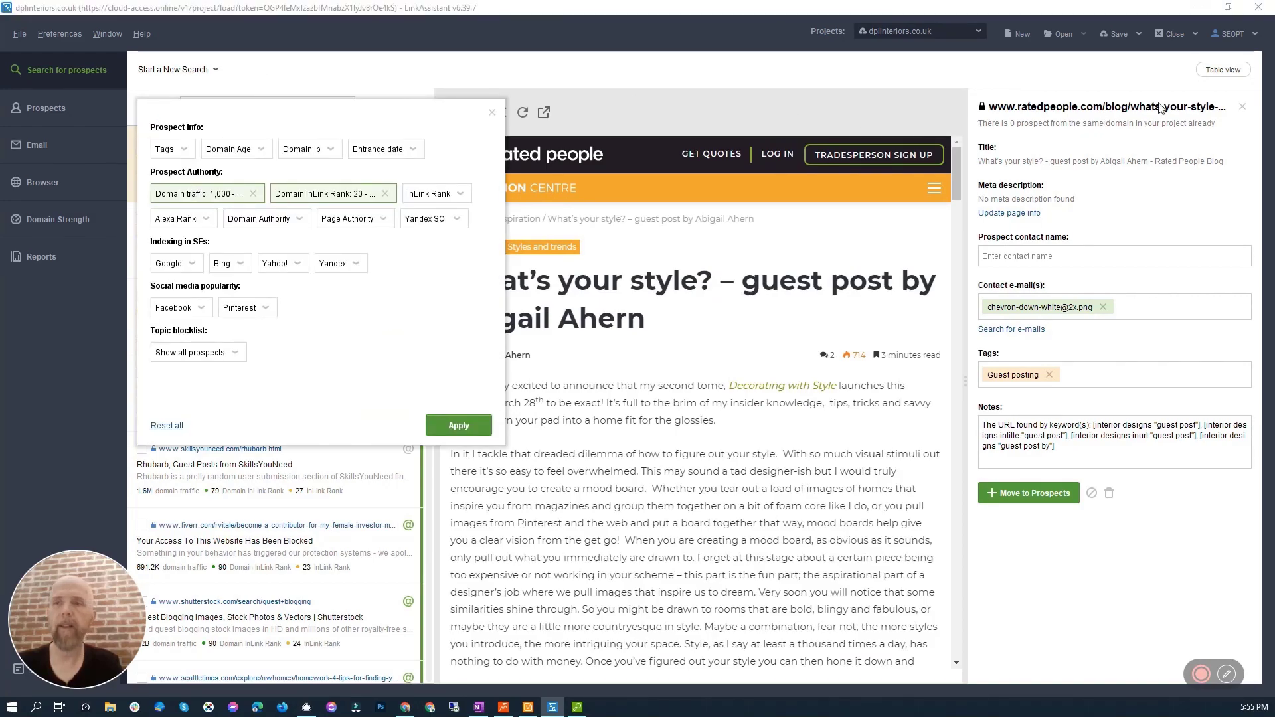
click(459, 424)
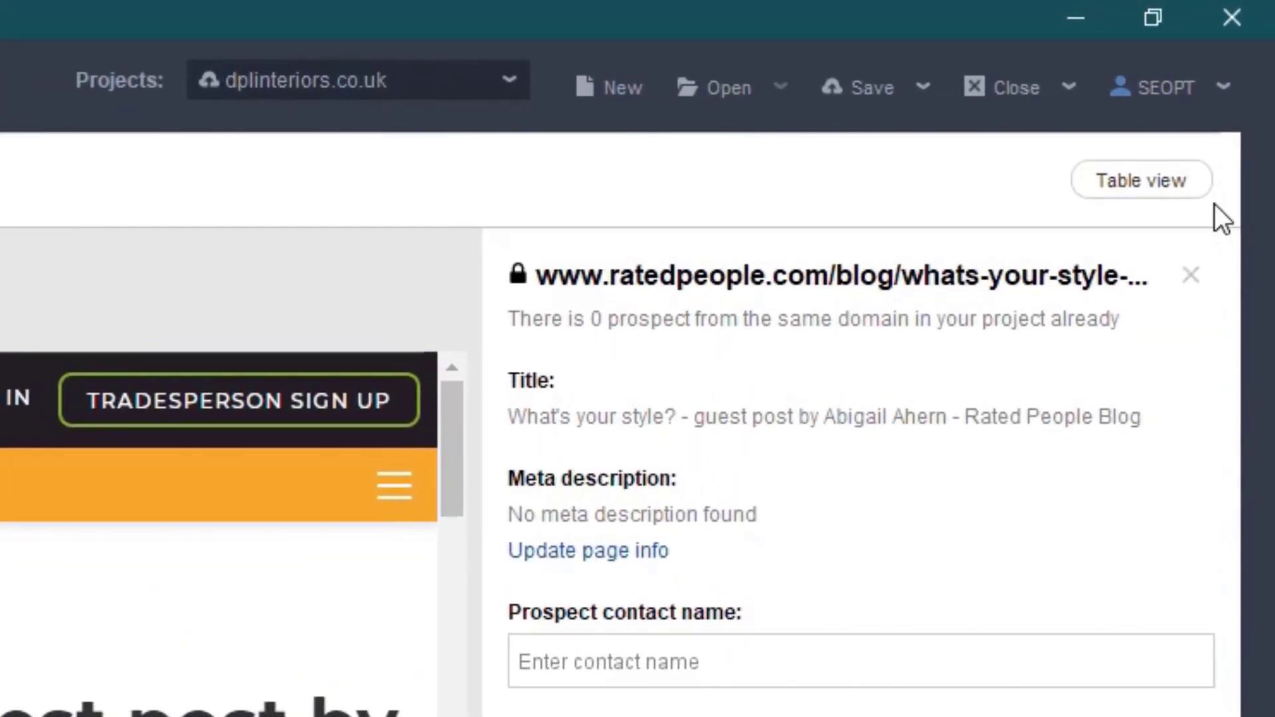
Step: Show the found prospects as a table and look through the column customization options without changing them
click(1193, 113)
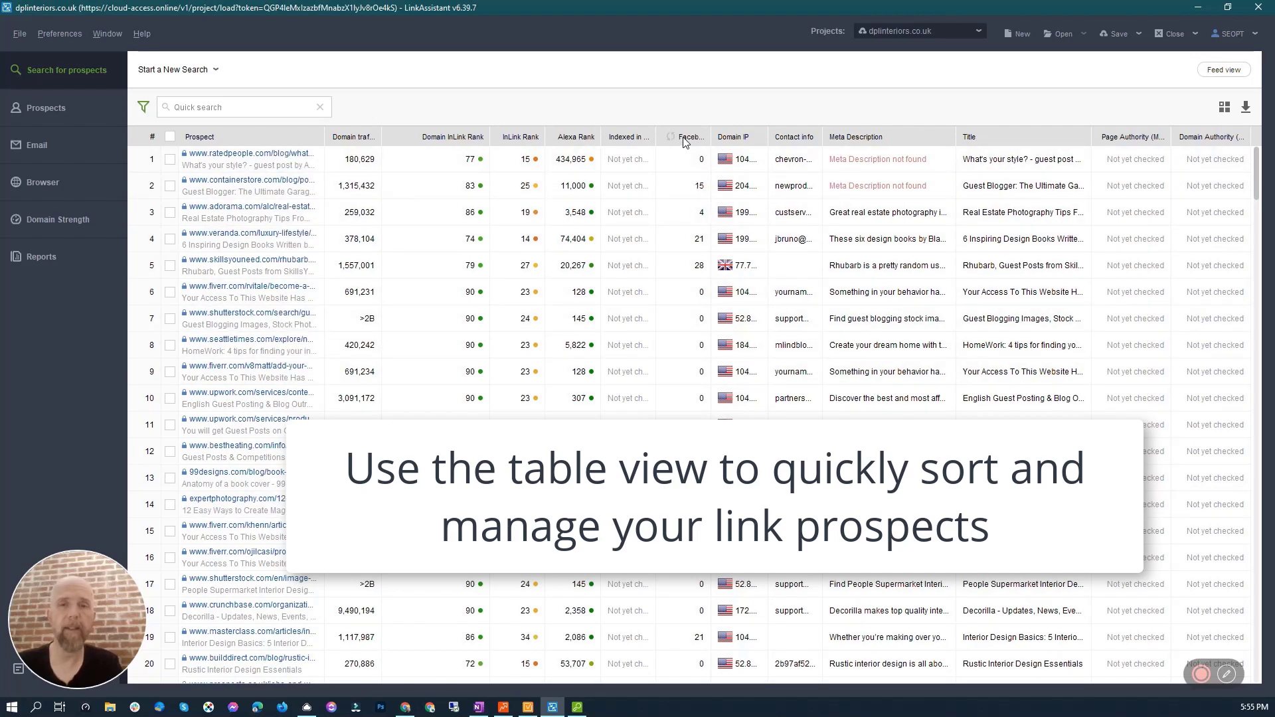
click(1221, 108)
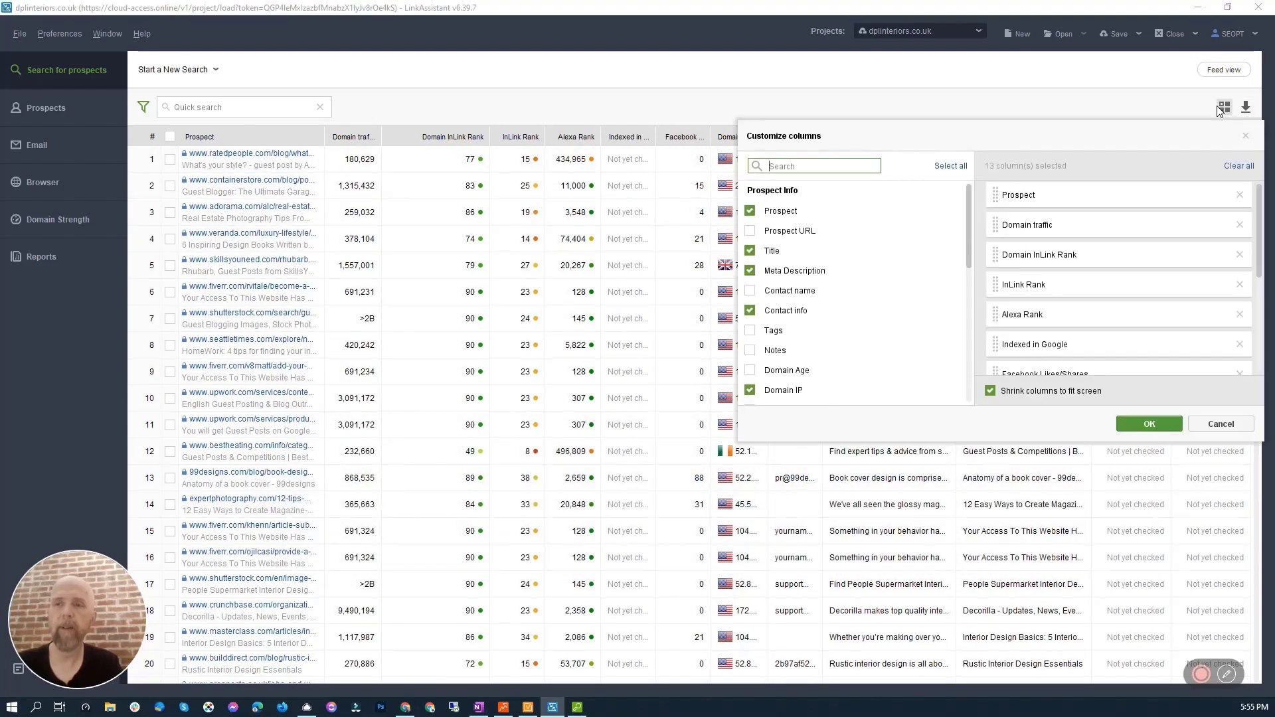
click(1220, 425)
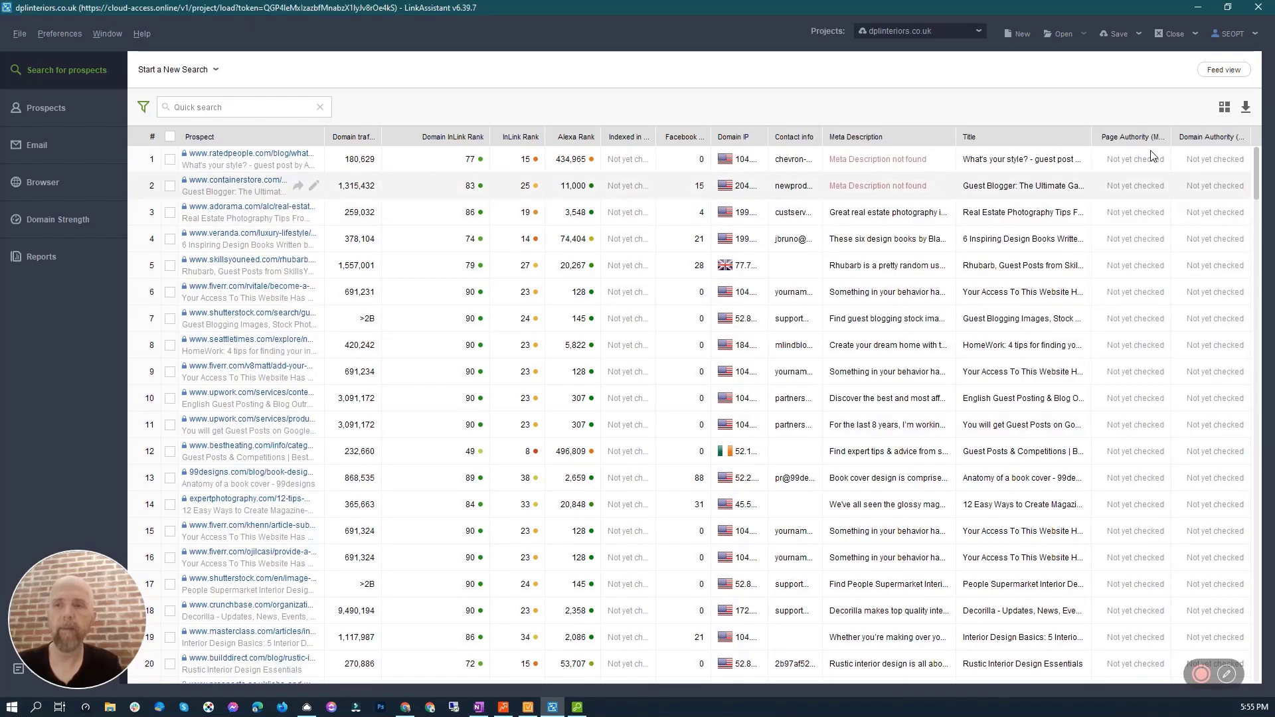
Step: Add a Facebook popularity minimum of 5 to the prospect filter
click(144, 107)
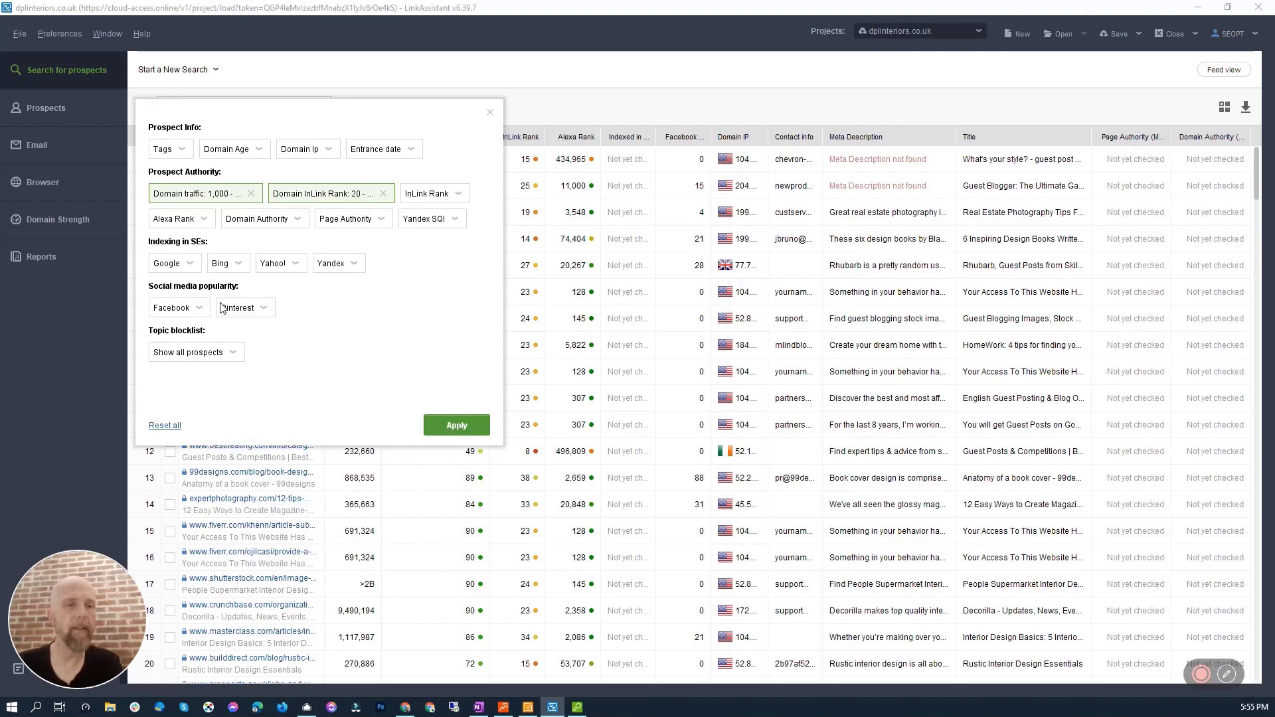
click(200, 309)
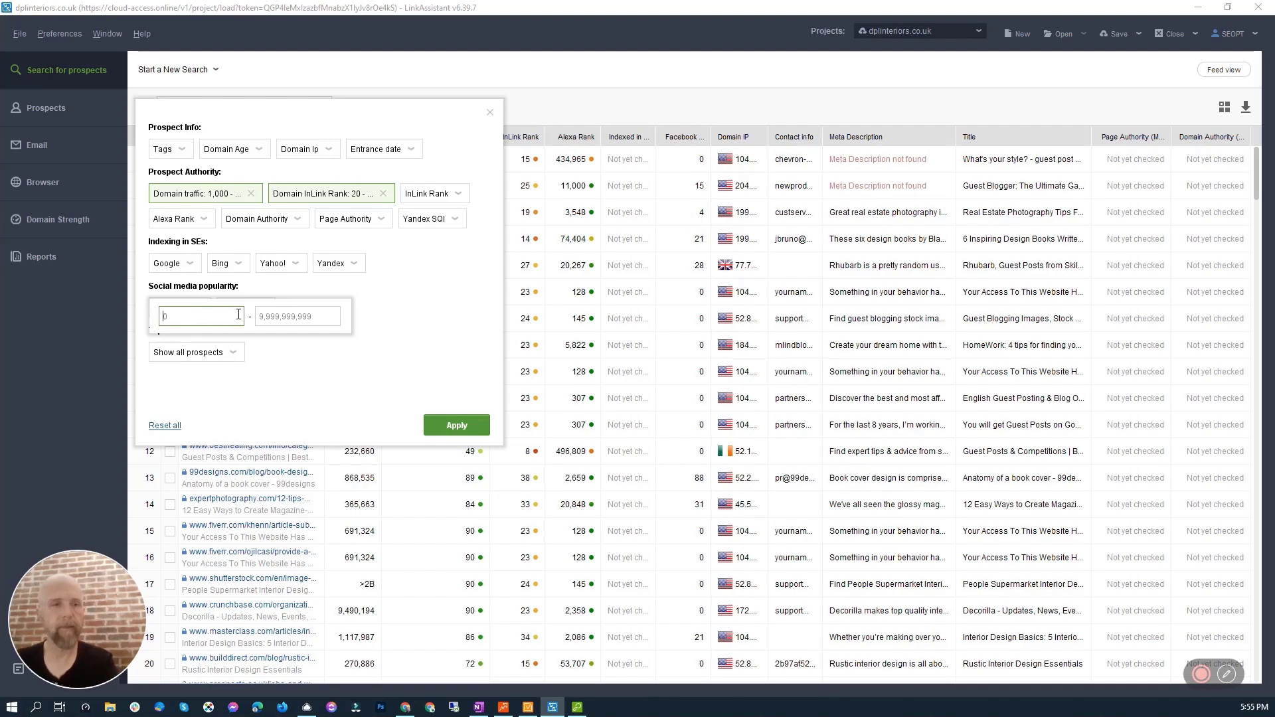
click(279, 317)
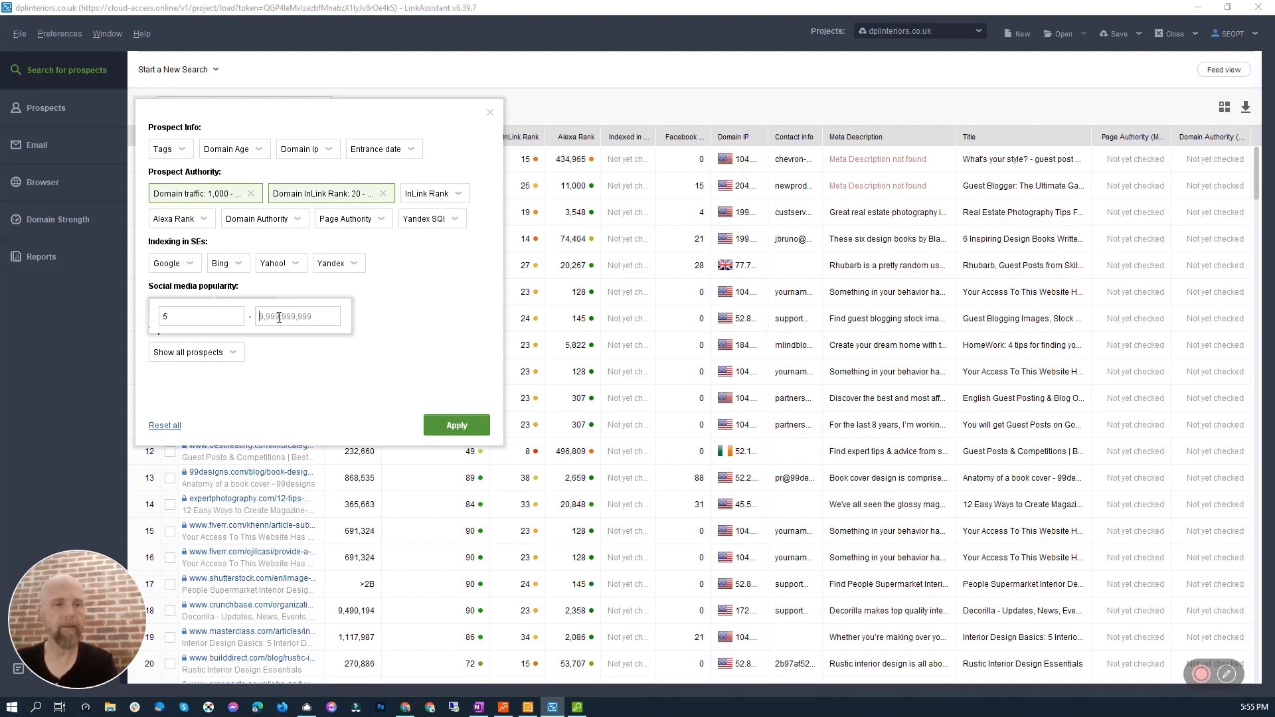
click(463, 431)
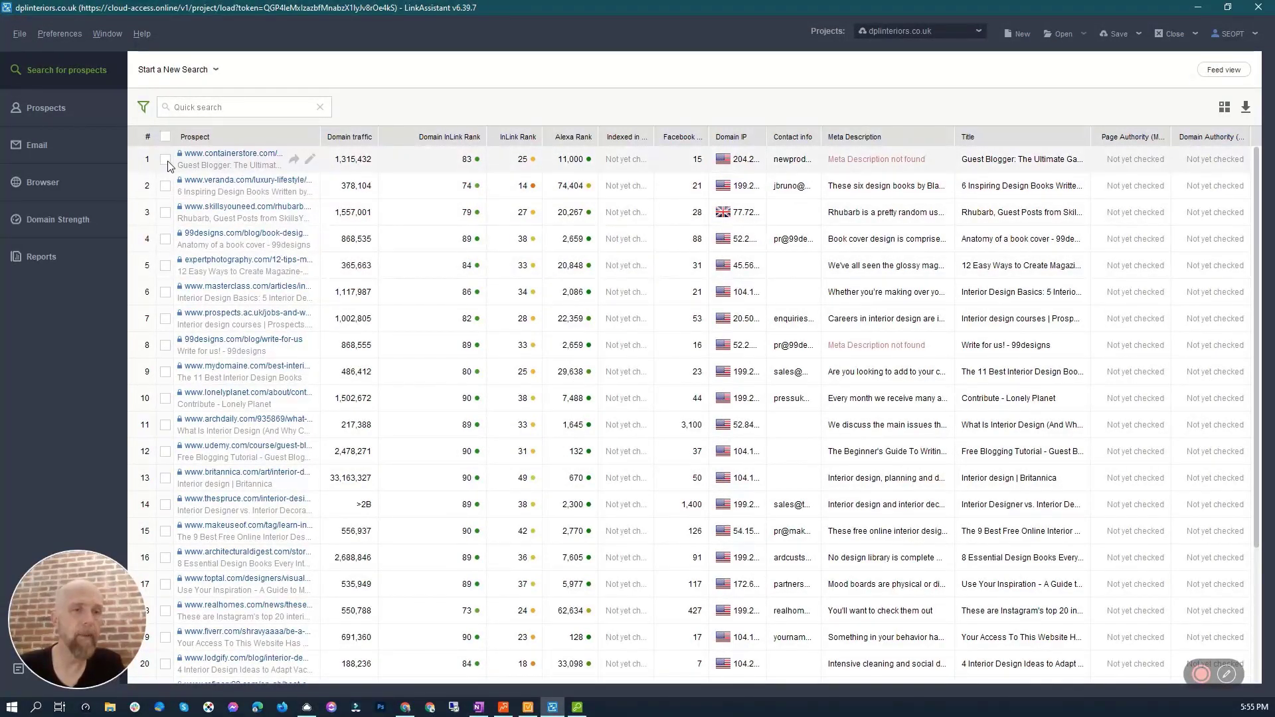
Step: Check the project's stored prospects, and return the found prospects from the table to the feed view
click(166, 160)
click(166, 160)
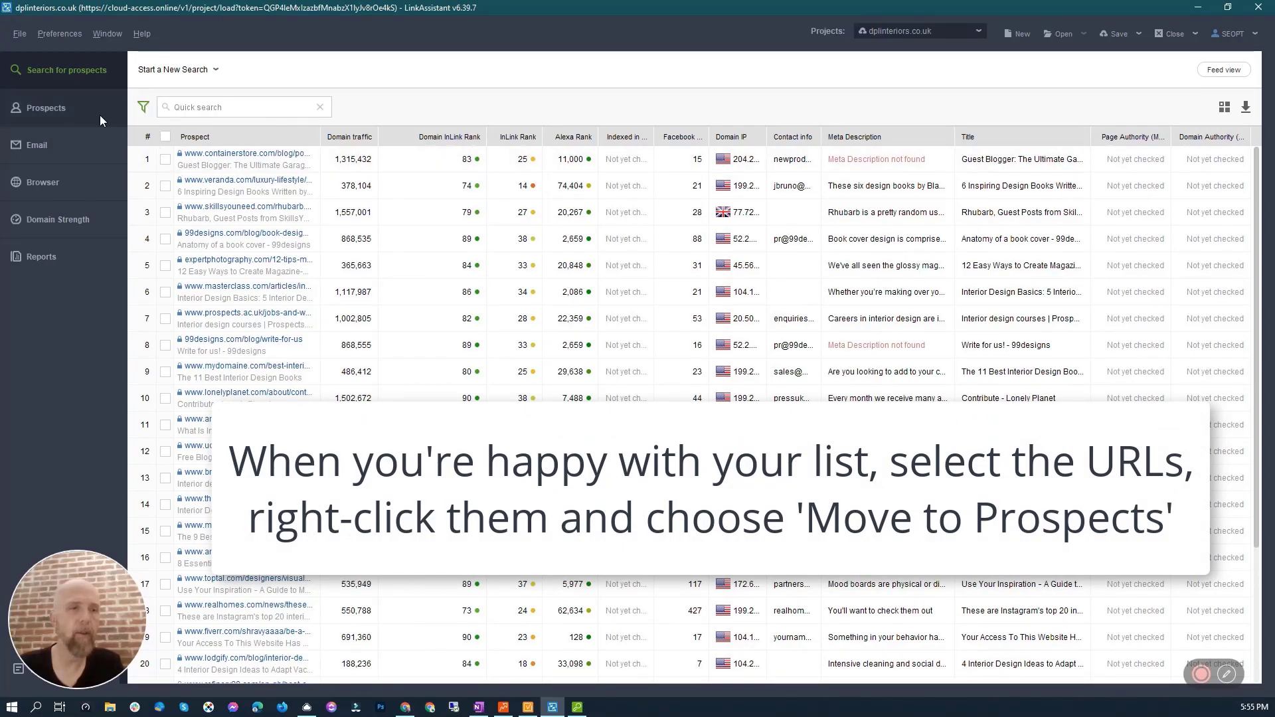
click(56, 115)
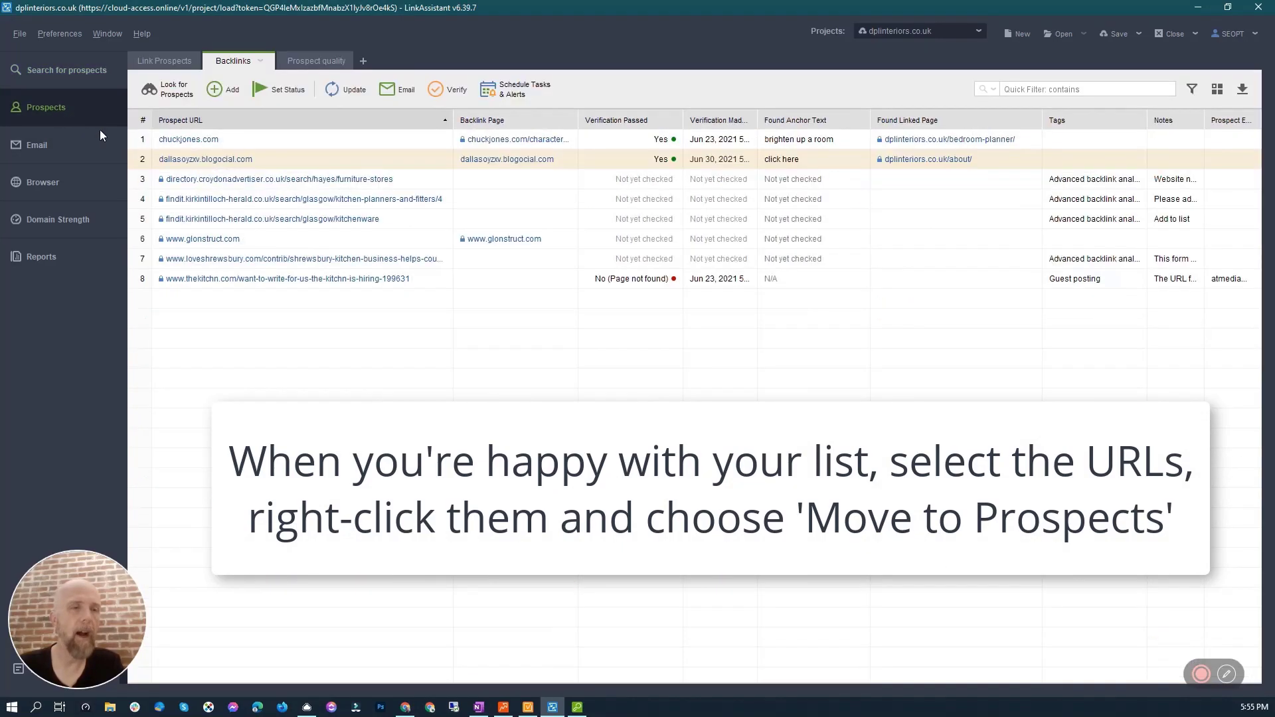
click(86, 78)
click(1221, 72)
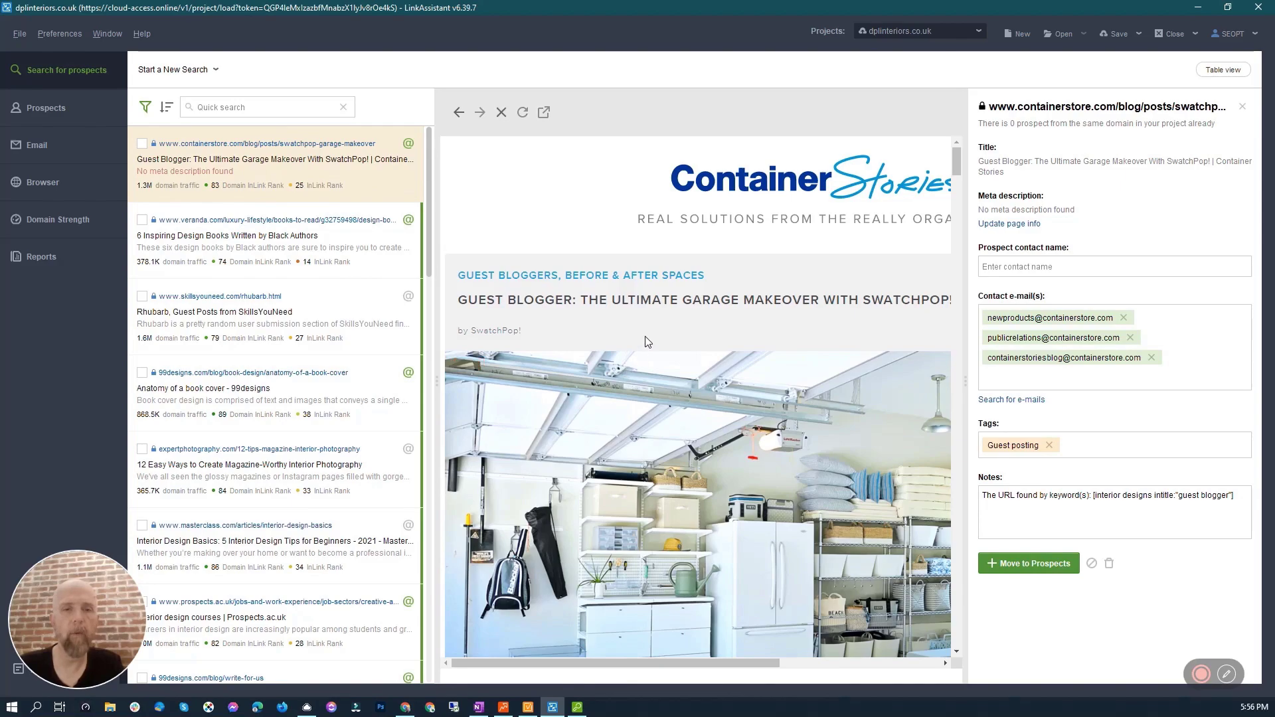
Step: Look through the containerstore.com garage makeover page and its contact details, and move it to the project's prospects
scroll(740, 321, down, 5)
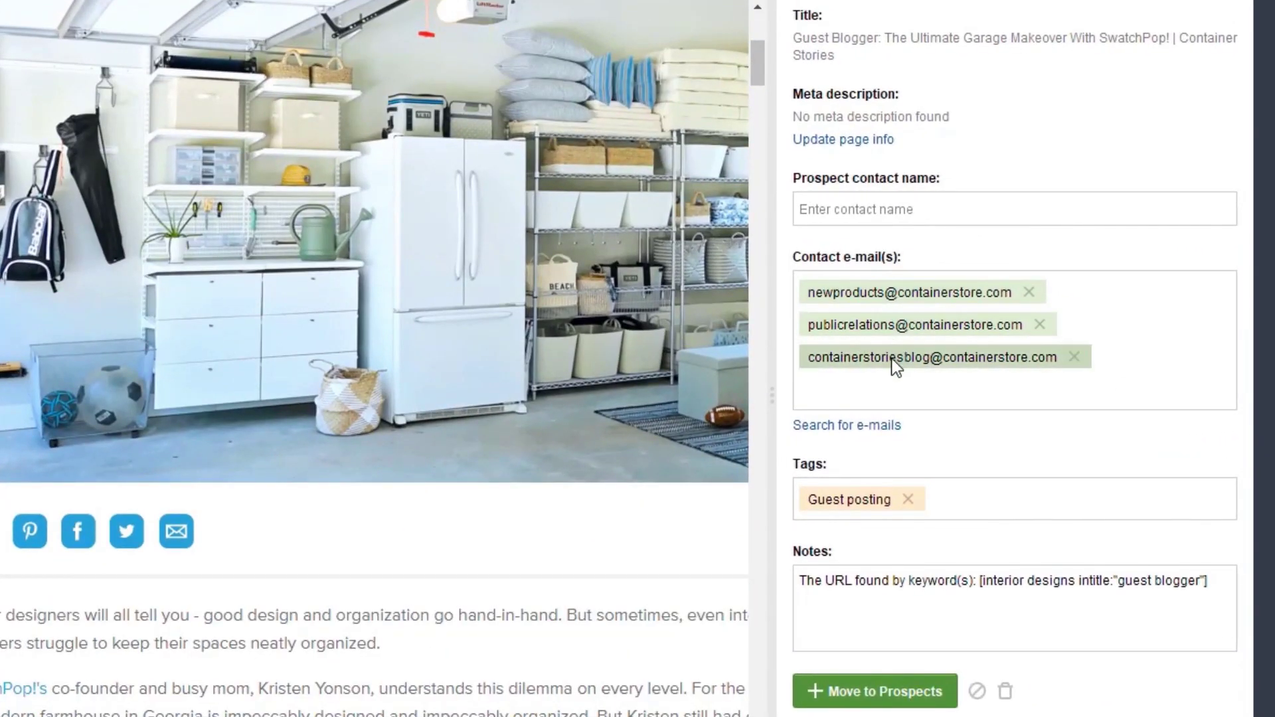
scroll(516, 345, down, 8)
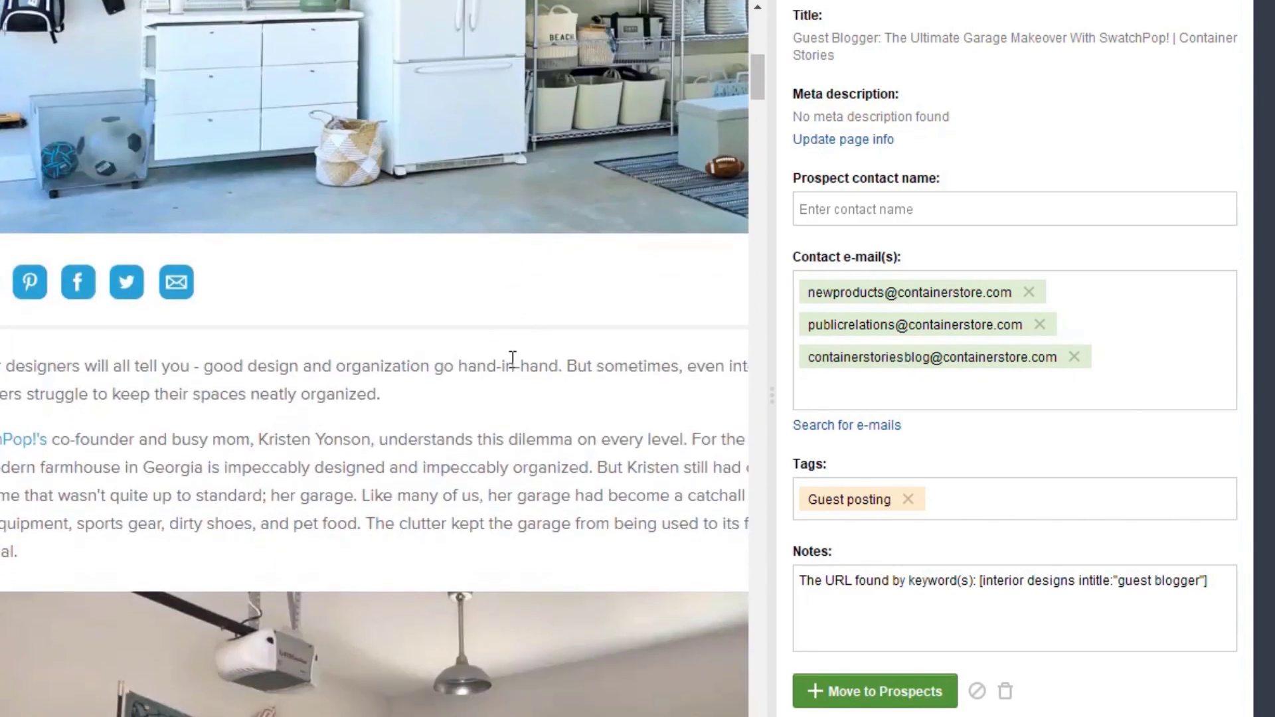
scroll(514, 369, up, 15)
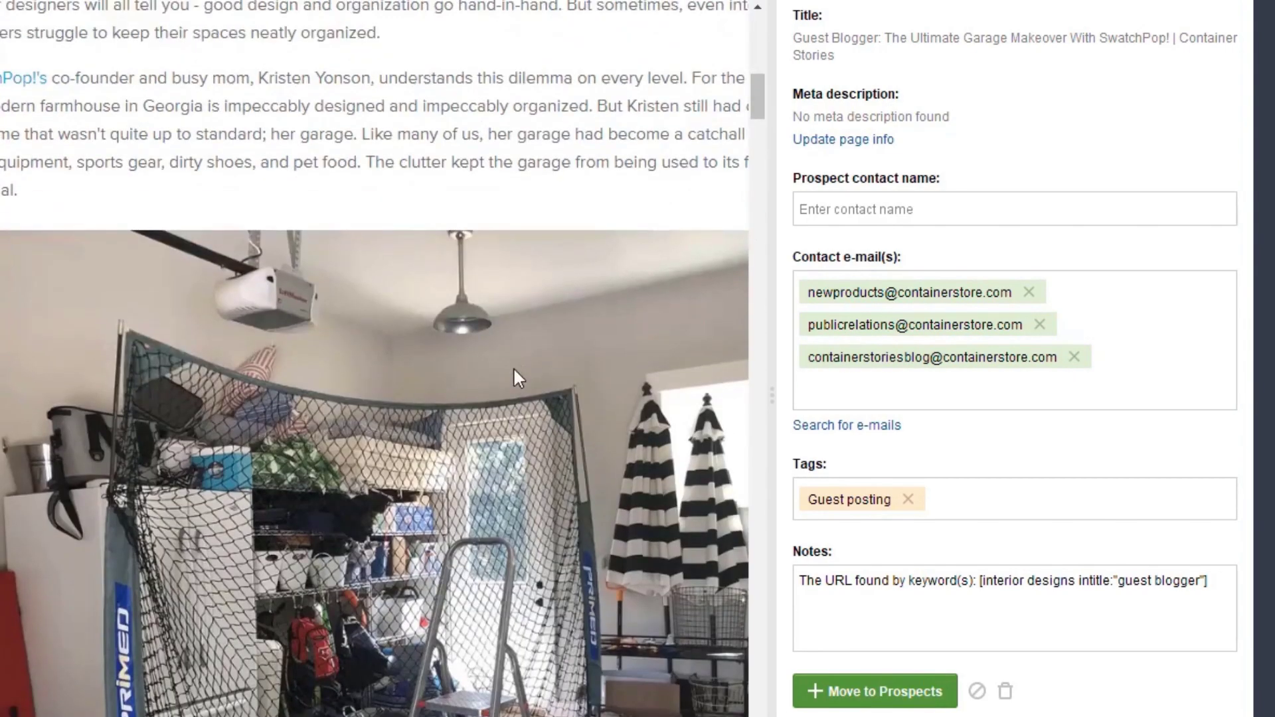
scroll(514, 369, up, 1)
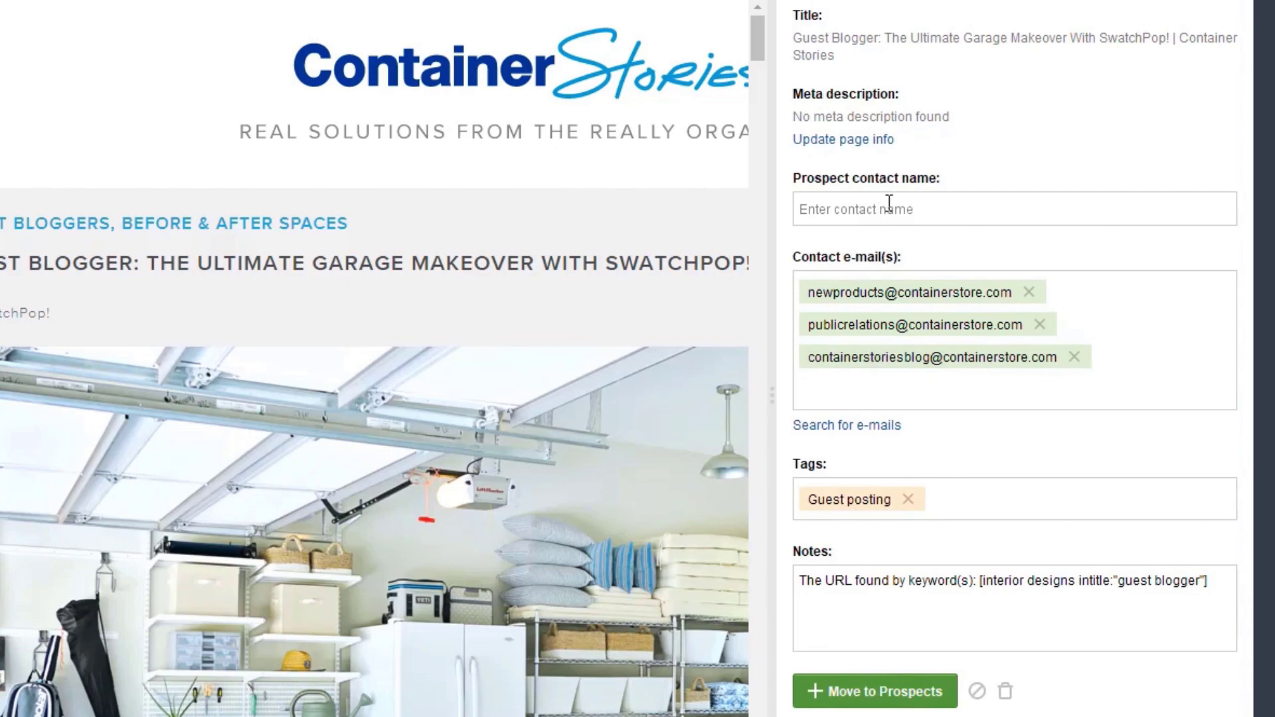
click(871, 690)
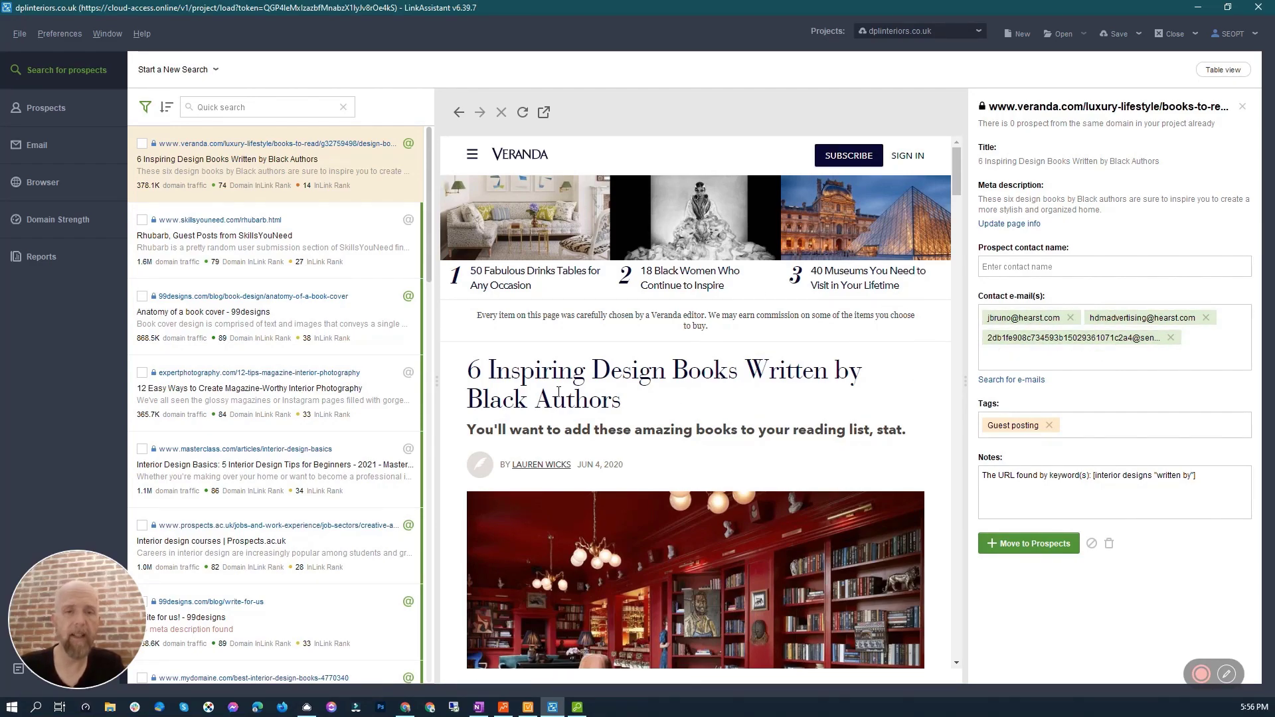
Step: Look through the veranda.com design books page and check the containerstore.com entry in the stored prospects
scroll(558, 392, down, 8)
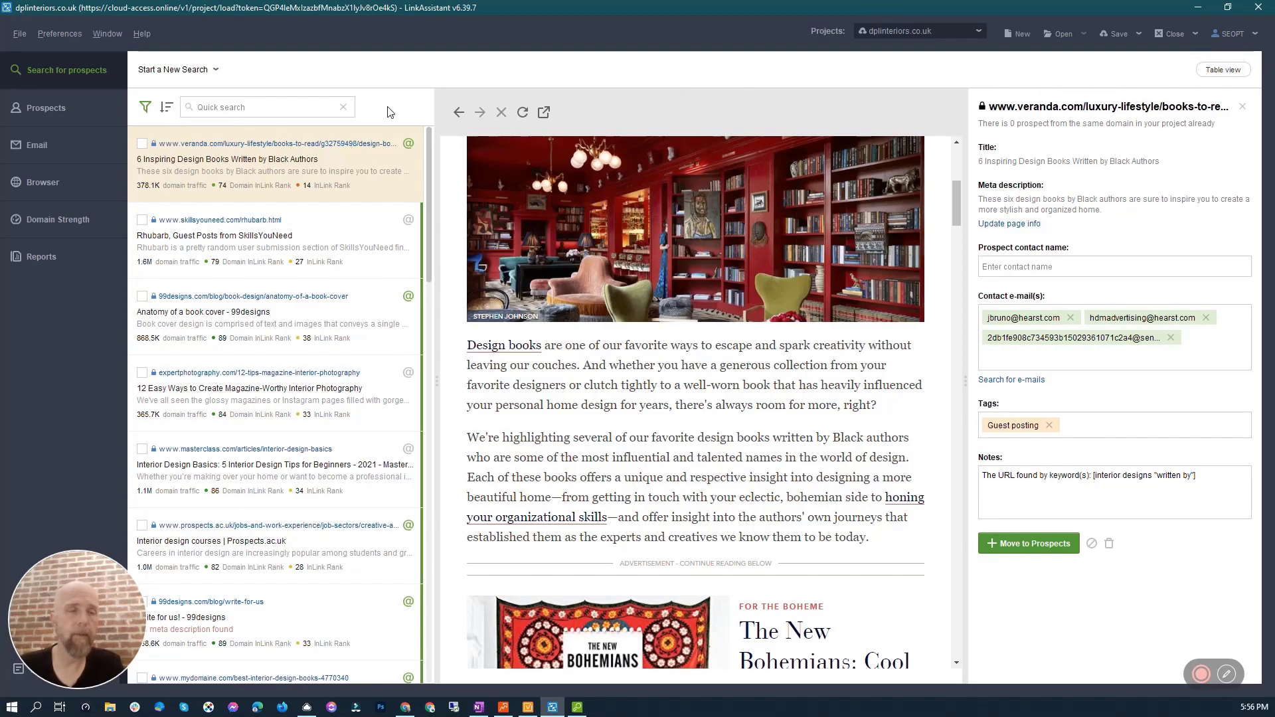
click(55, 108)
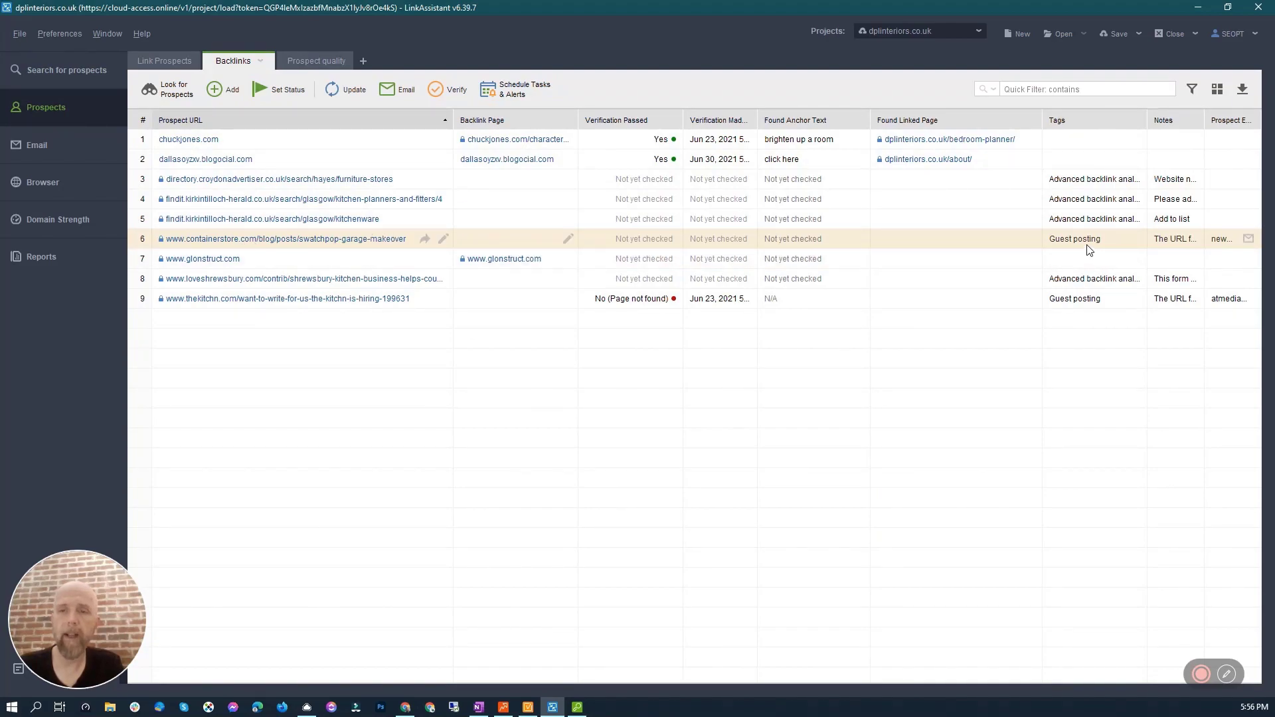
click(88, 74)
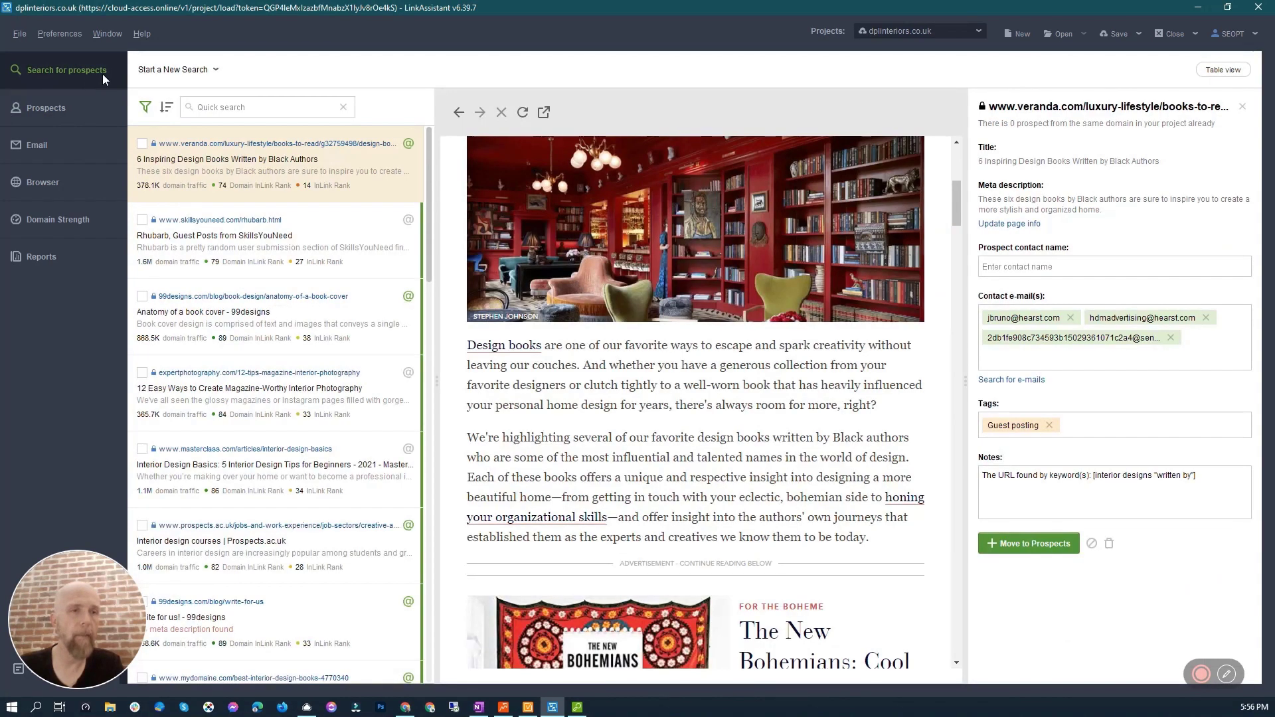
click(212, 69)
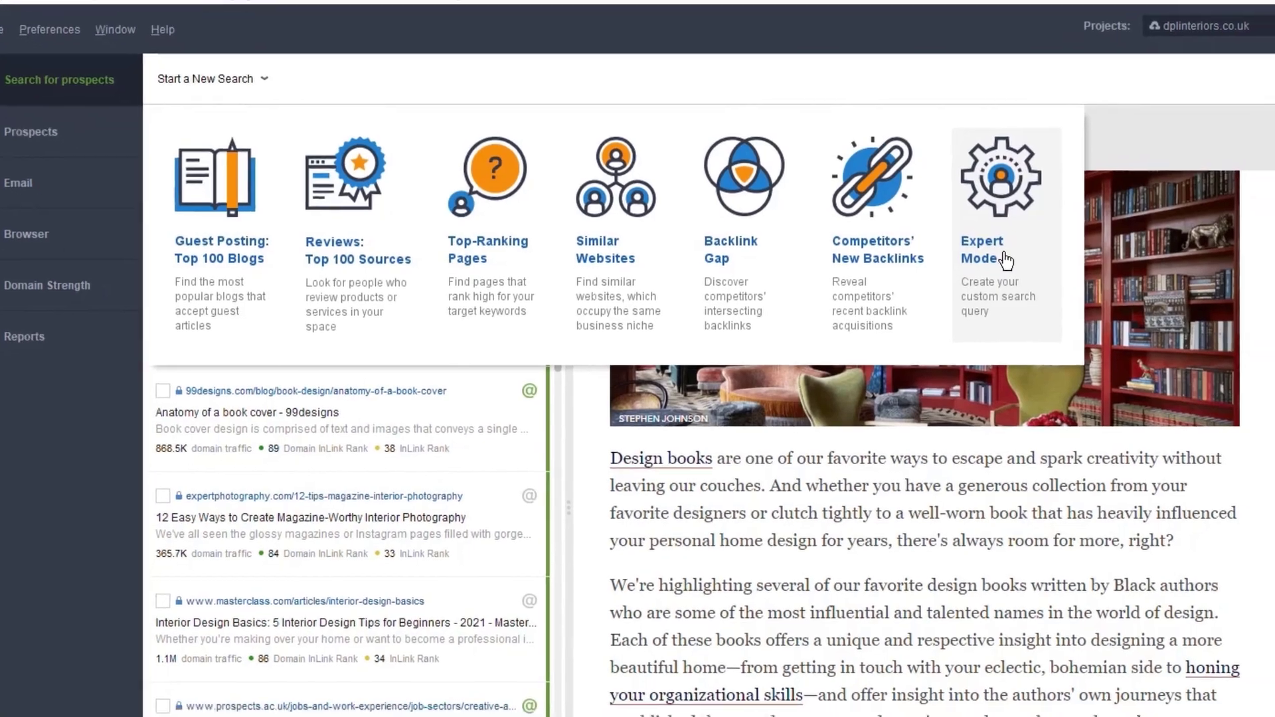
click(1036, 273)
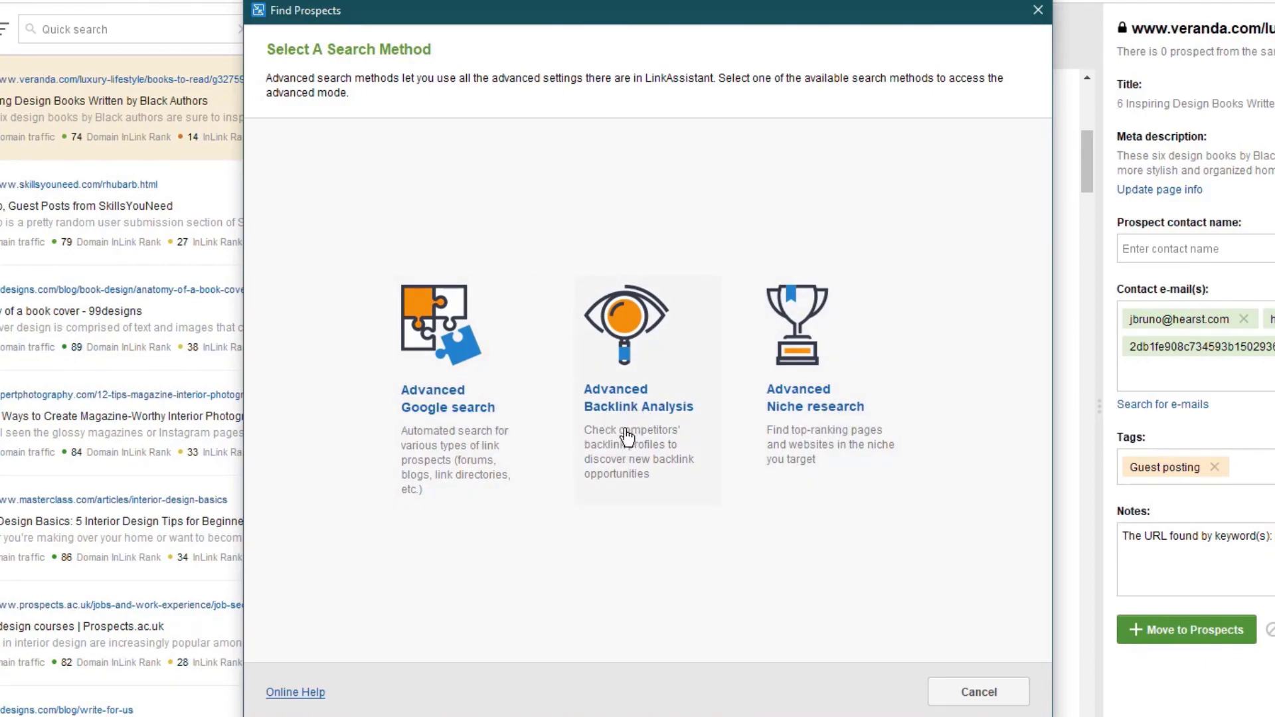
click(658, 423)
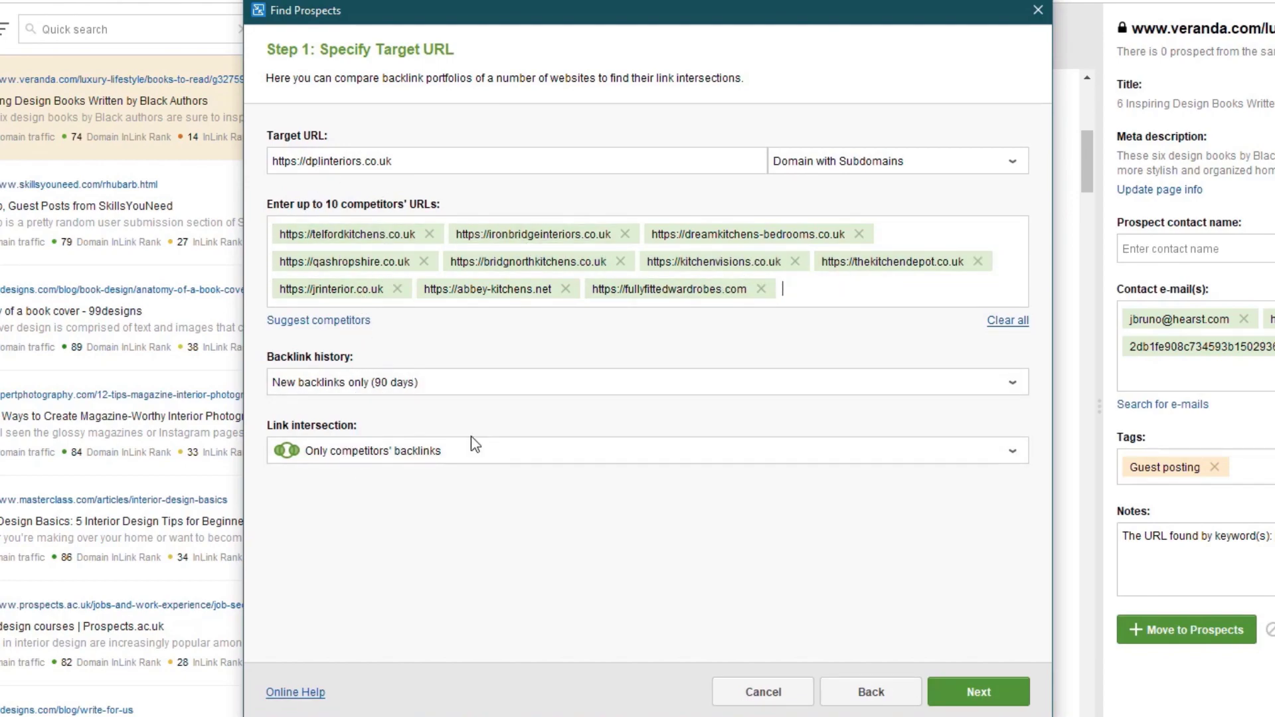
click(988, 700)
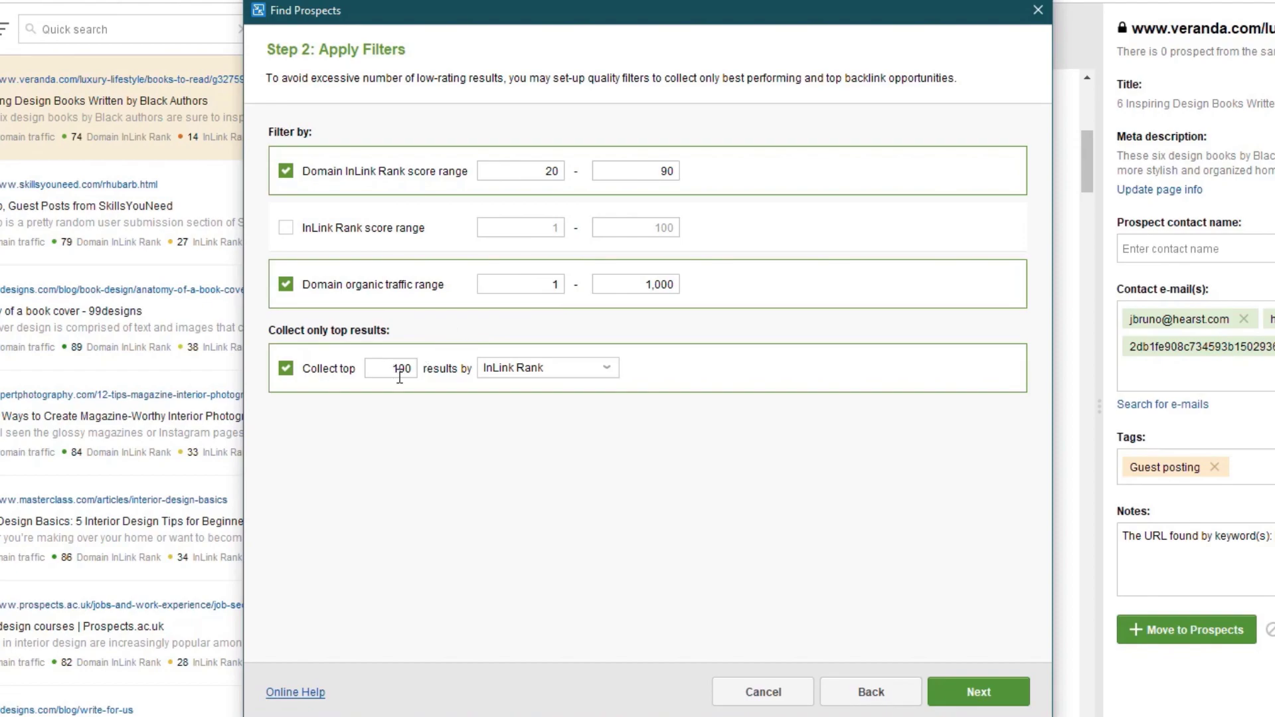
click(978, 691)
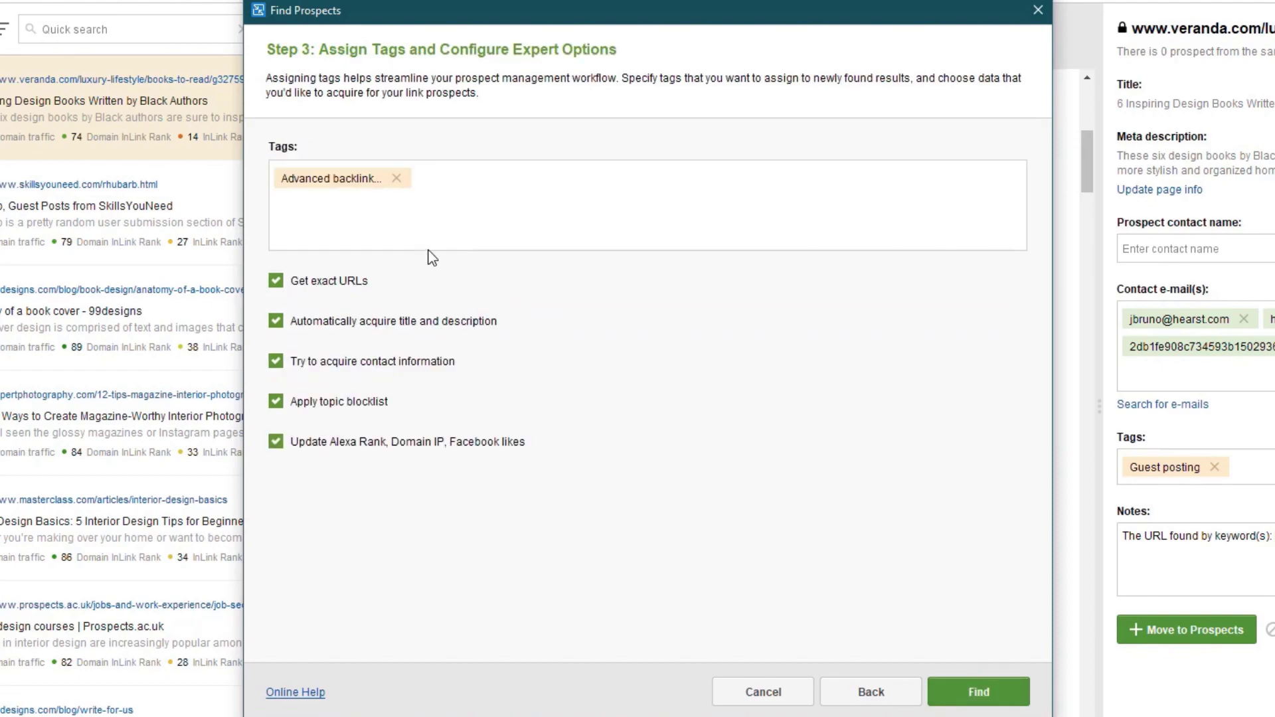
click(979, 692)
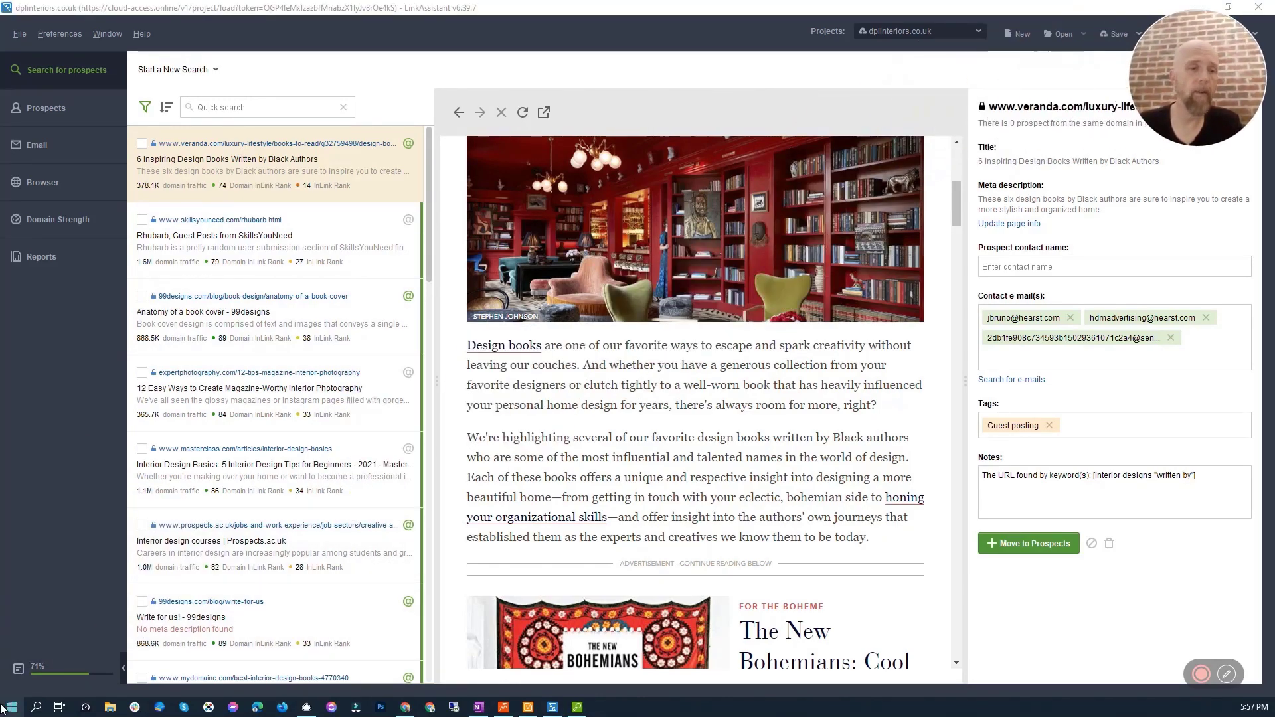
click(54, 672)
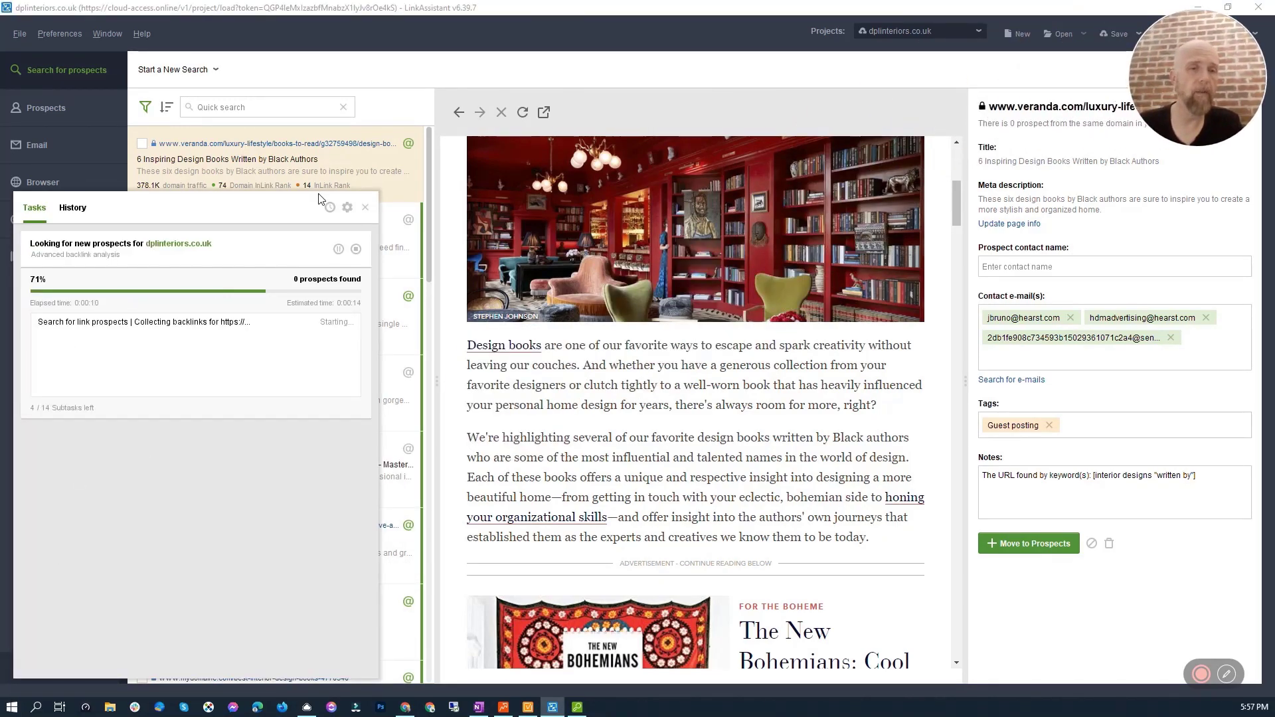
click(600, 20)
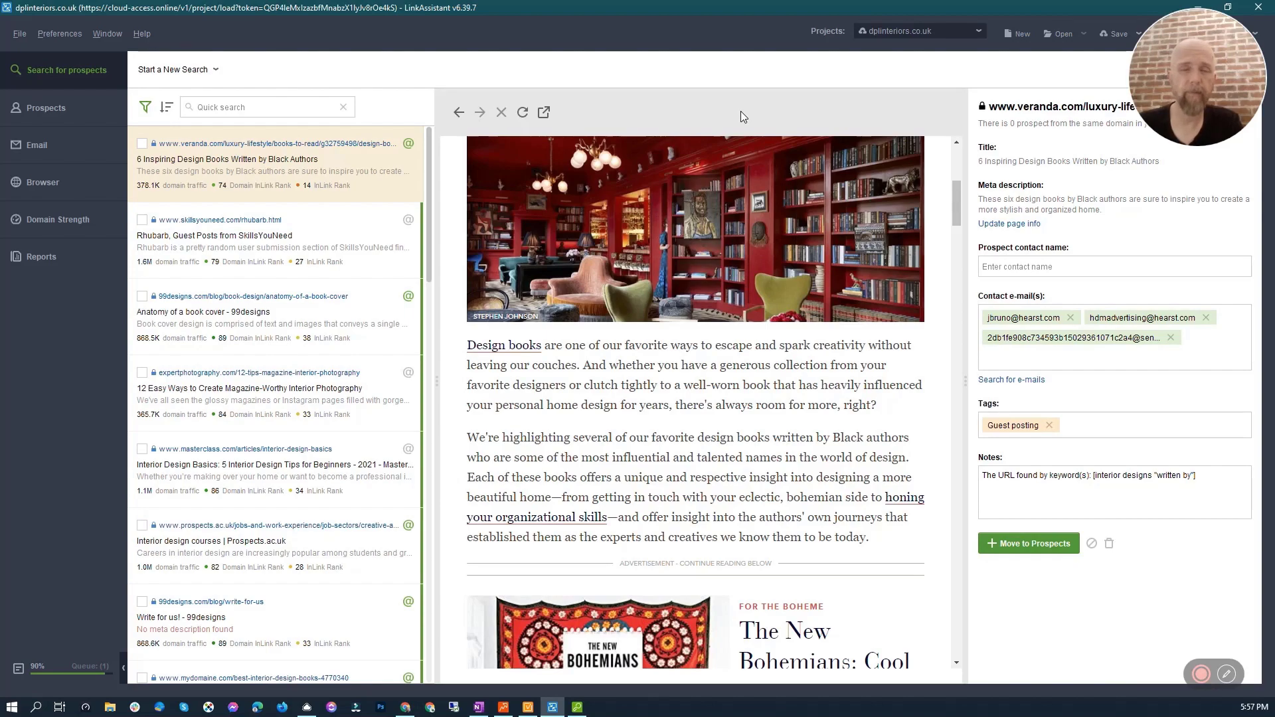
scroll(712, 384, up, 2)
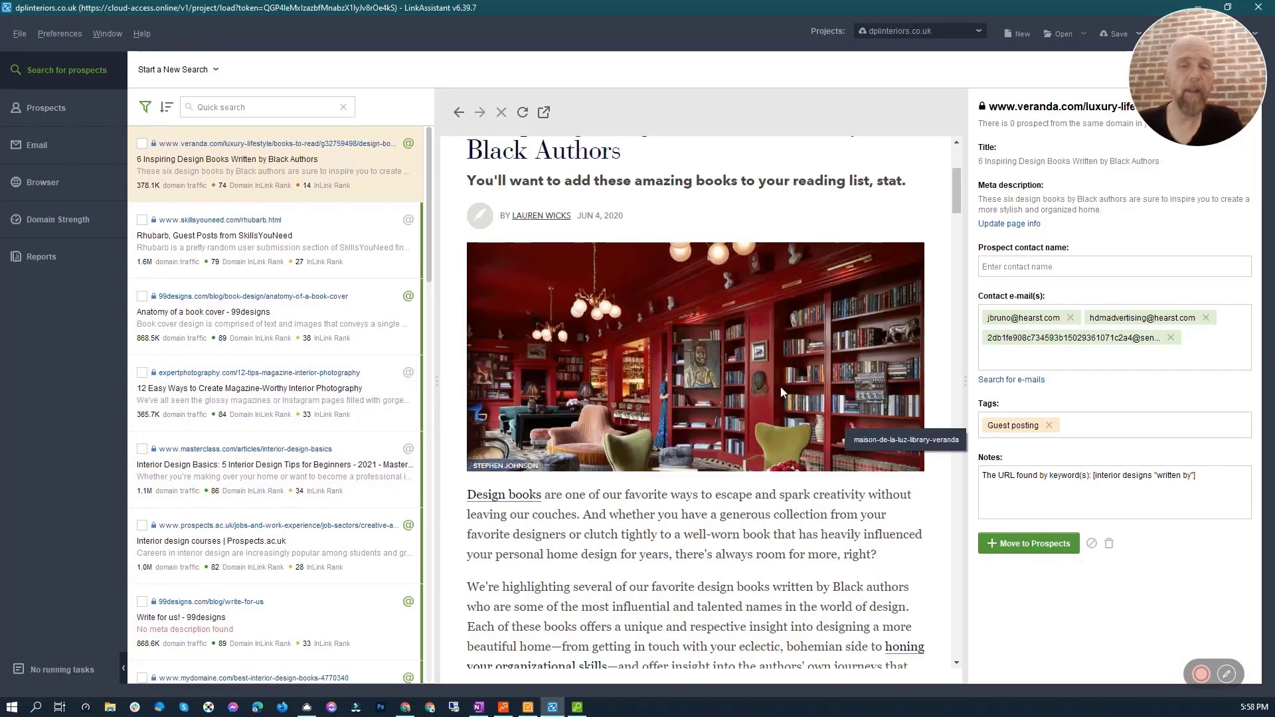
scroll(781, 391, down, 3)
scroll(781, 391, up, 3)
mouse_move(1164, 81)
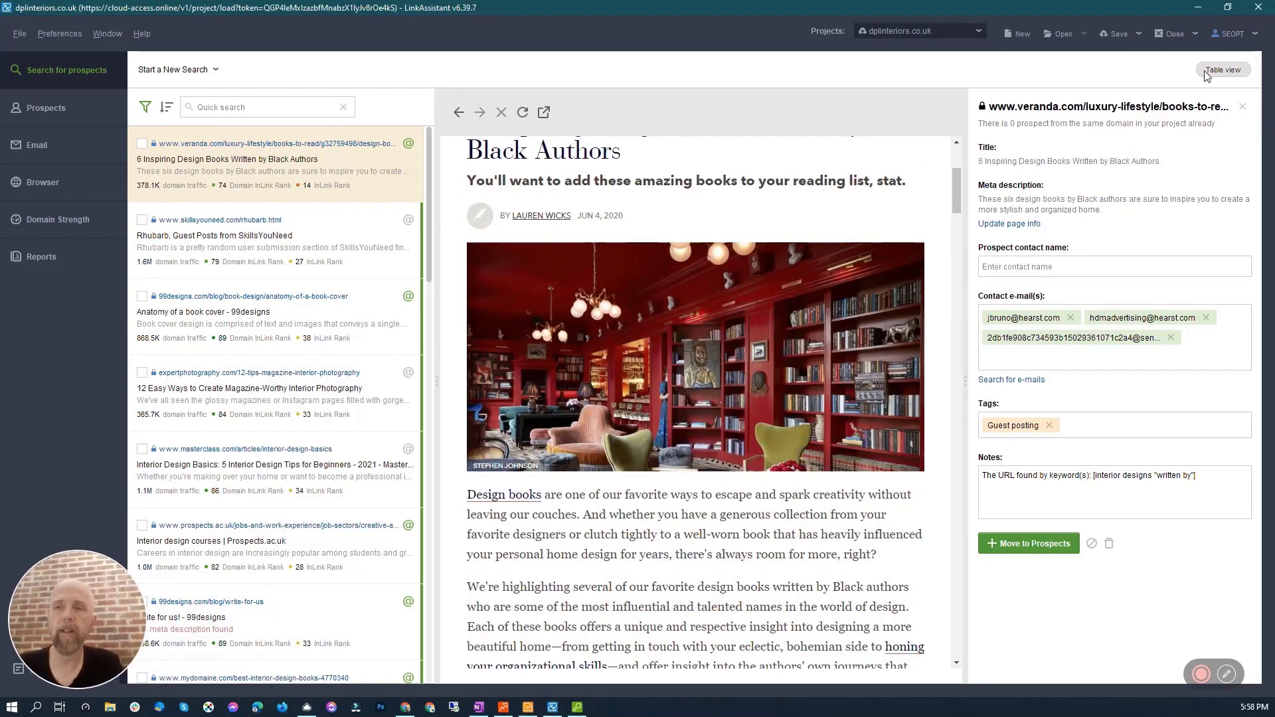
Step: Check the found prospects in table view, return to the feed, and look through the skillsyouneed.com Rhubarb and 99designs.com book cover pages
click(1204, 71)
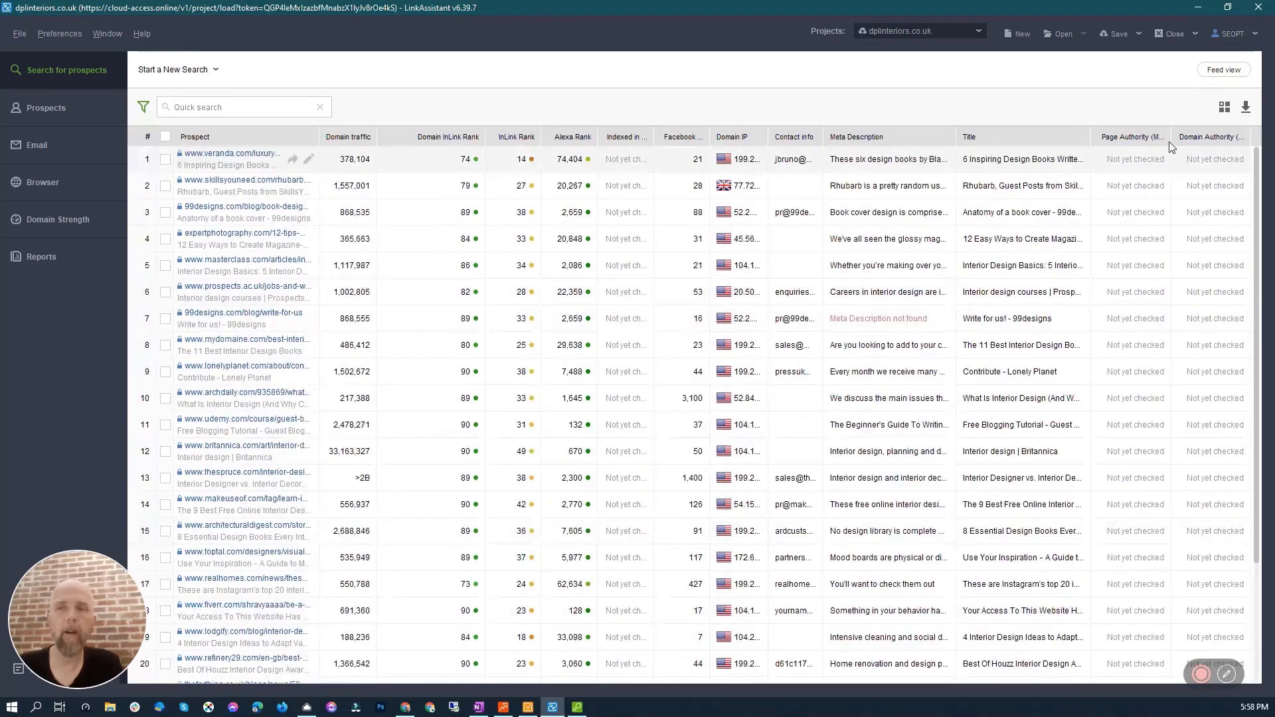
click(1223, 70)
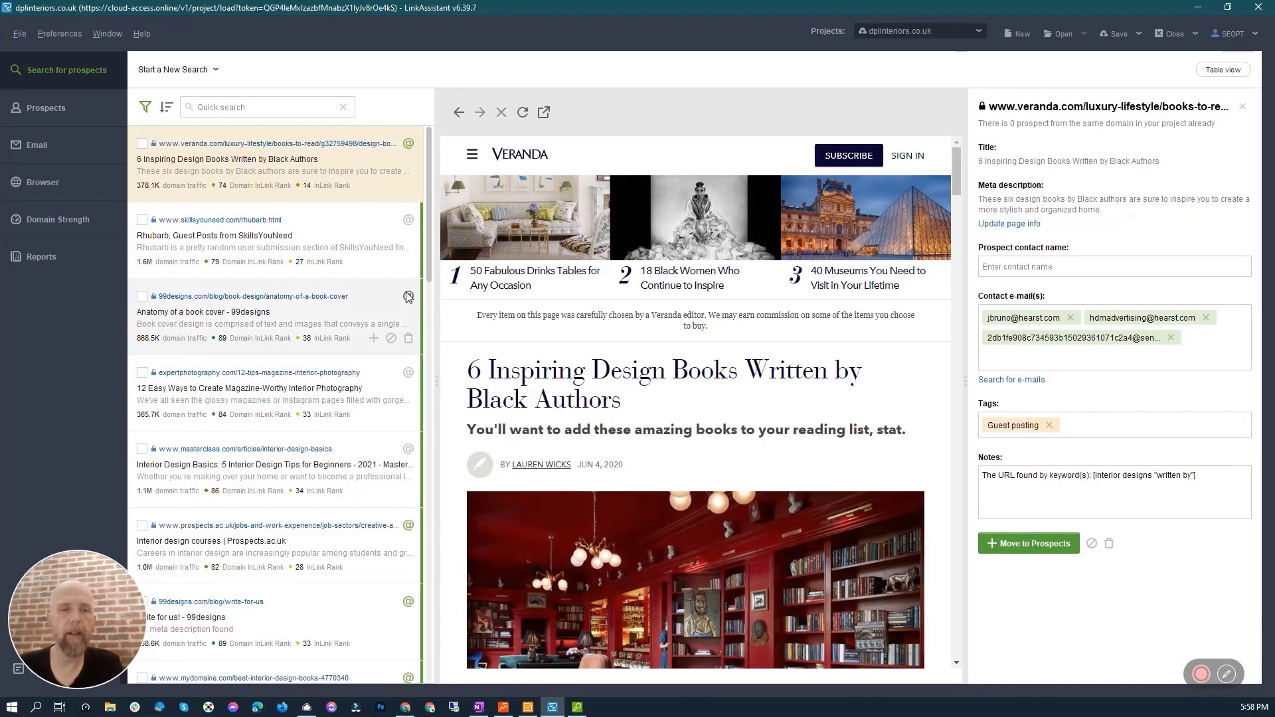
click(327, 244)
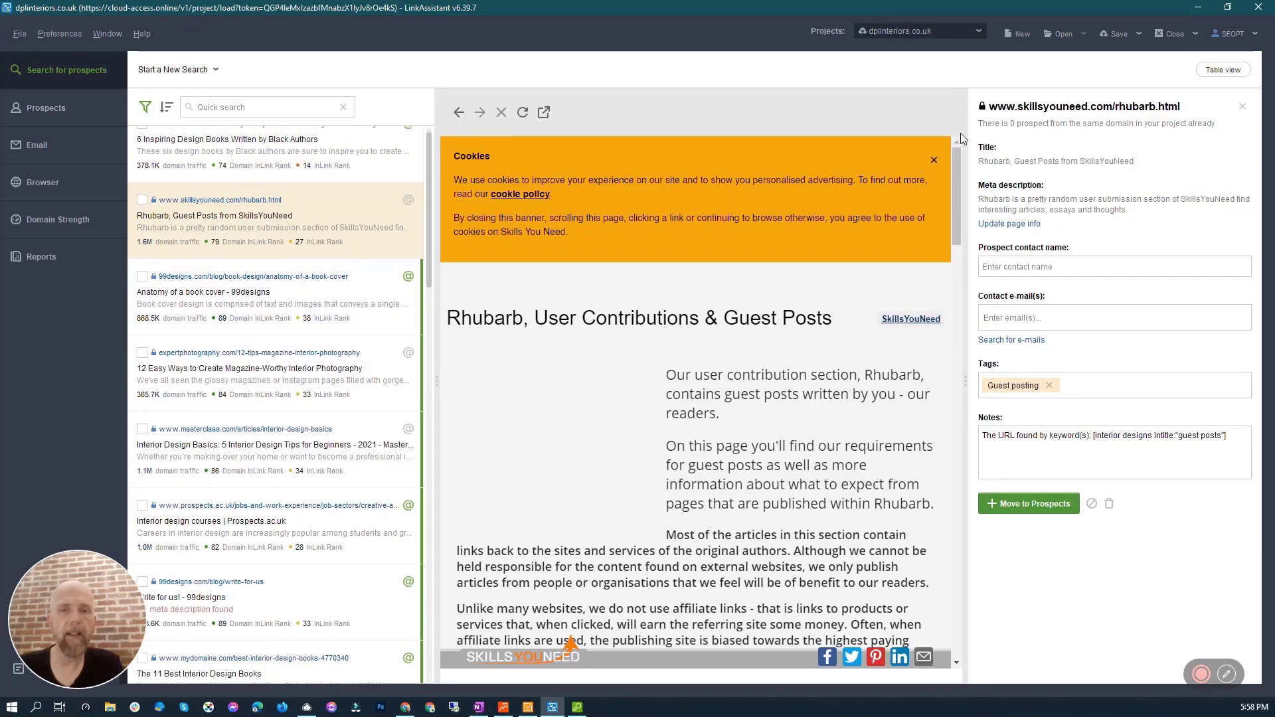
click(934, 162)
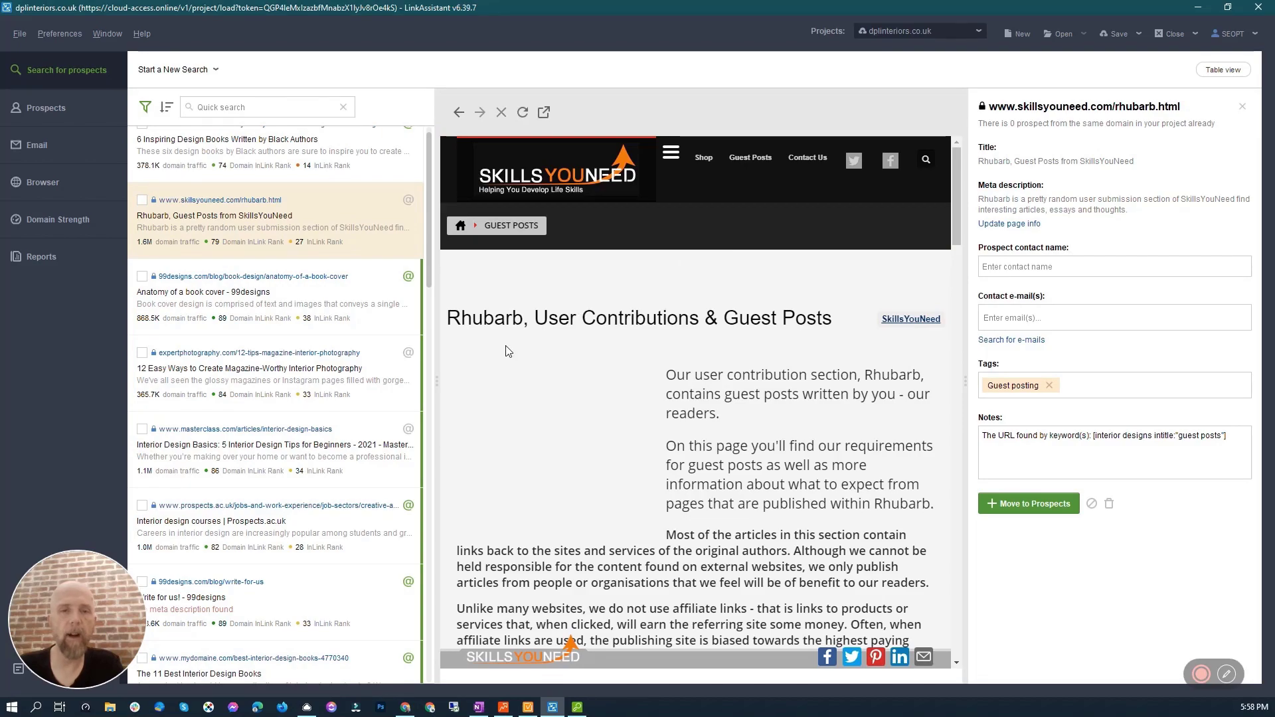
click(278, 299)
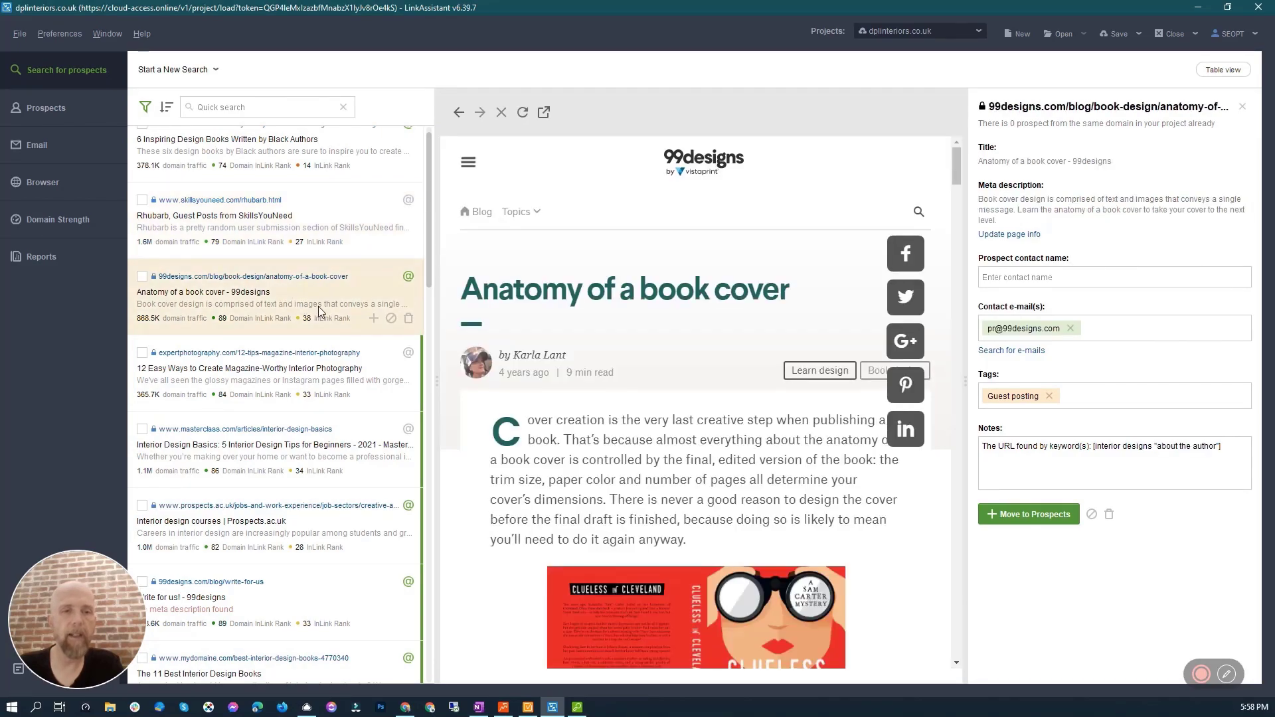
scroll(662, 328, down, 10)
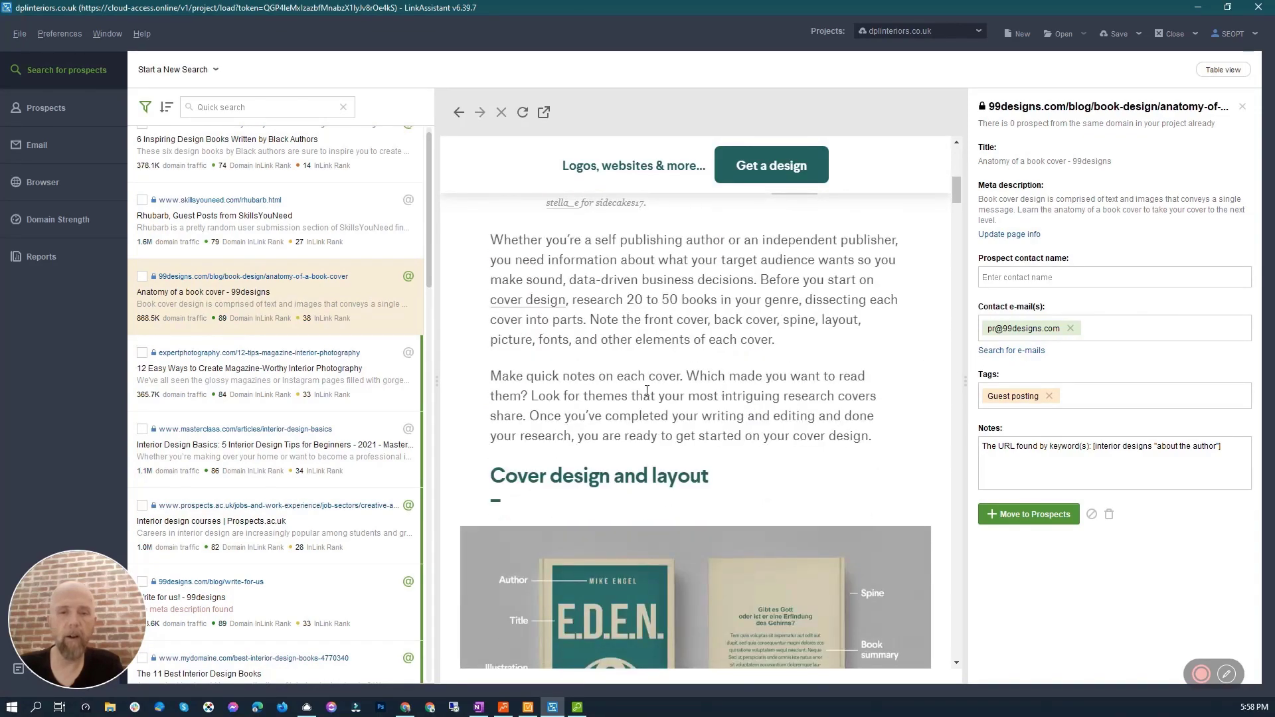
Step: Move the masterclass.com interior design basics page to the project's prospects, and look over the available types of new search
click(239, 456)
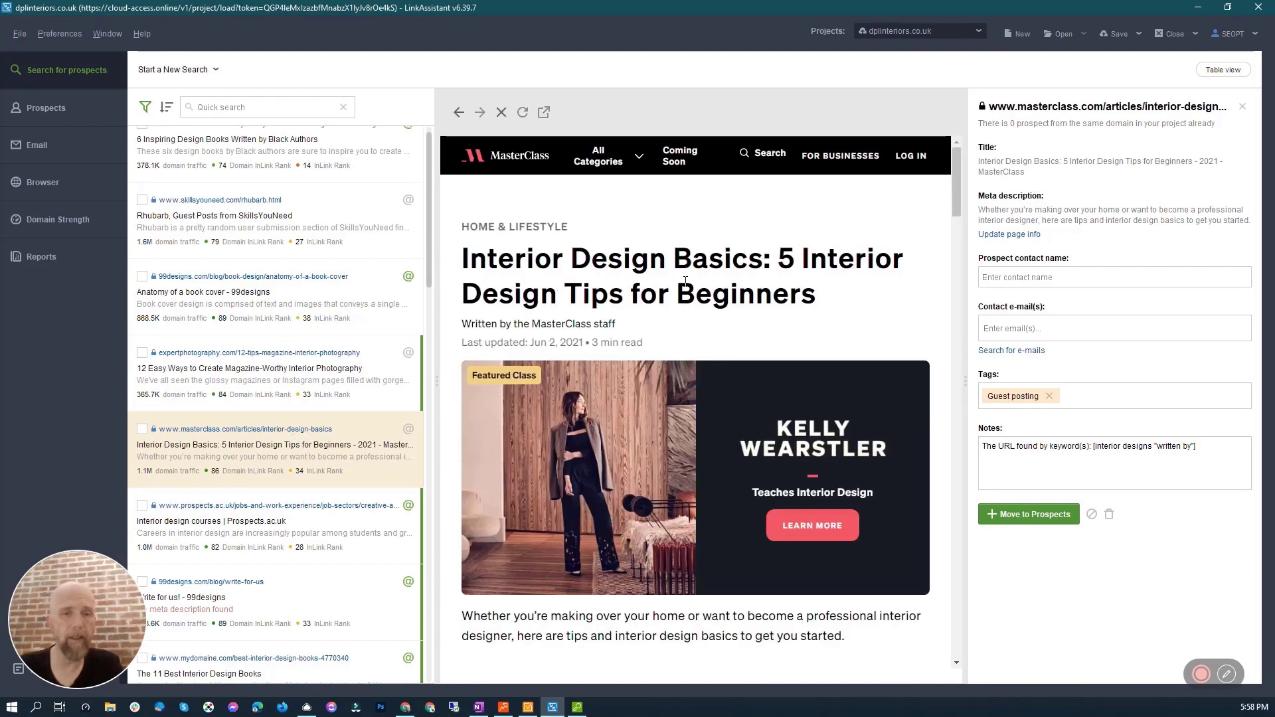
click(1027, 514)
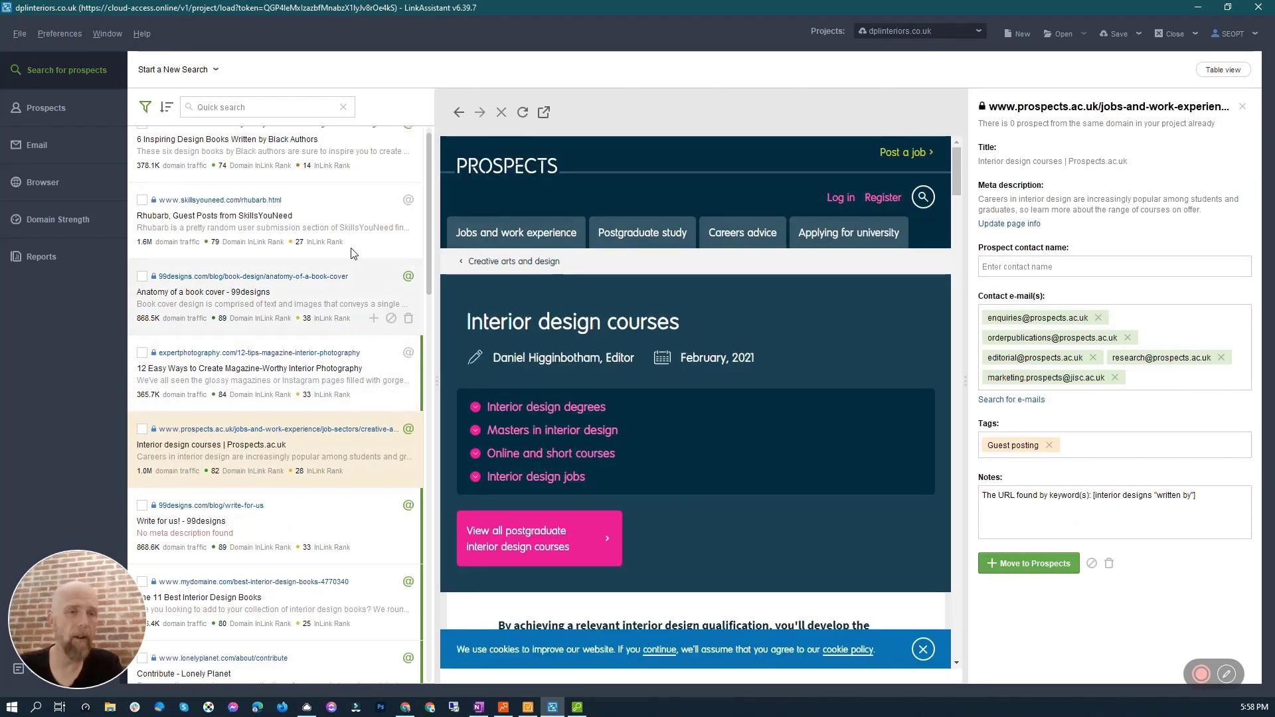
click(199, 70)
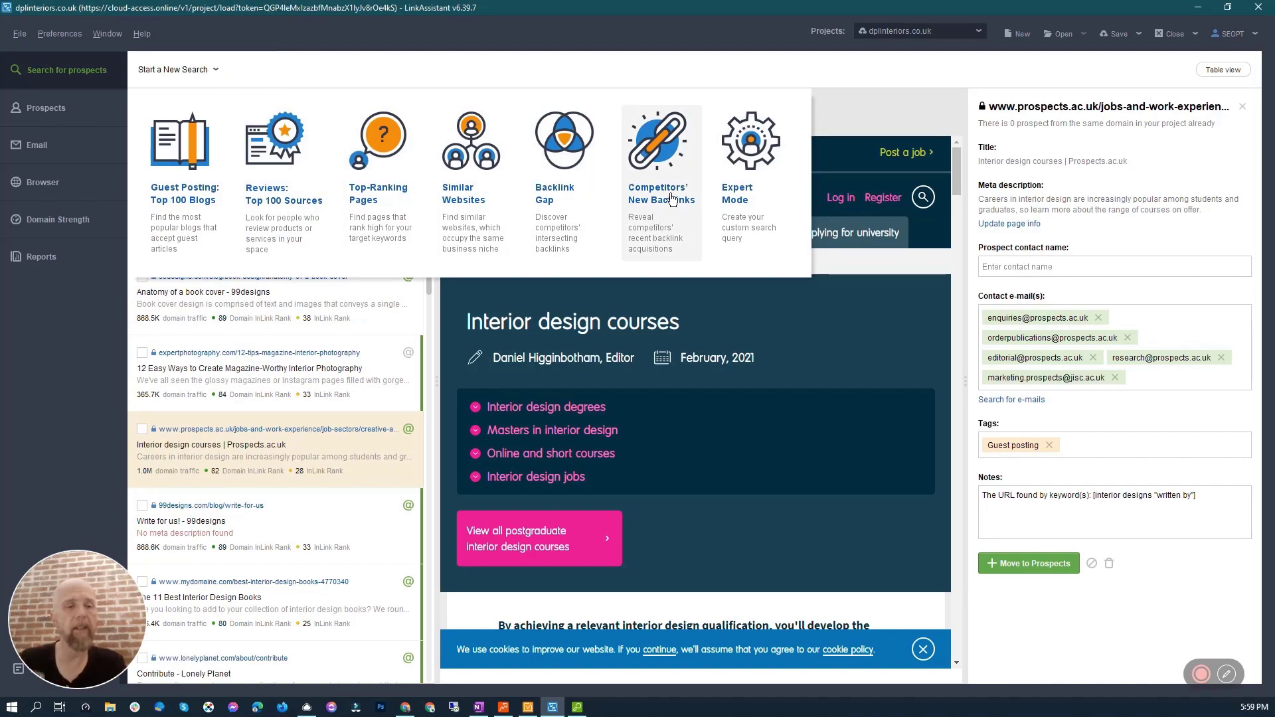
click(1113, 342)
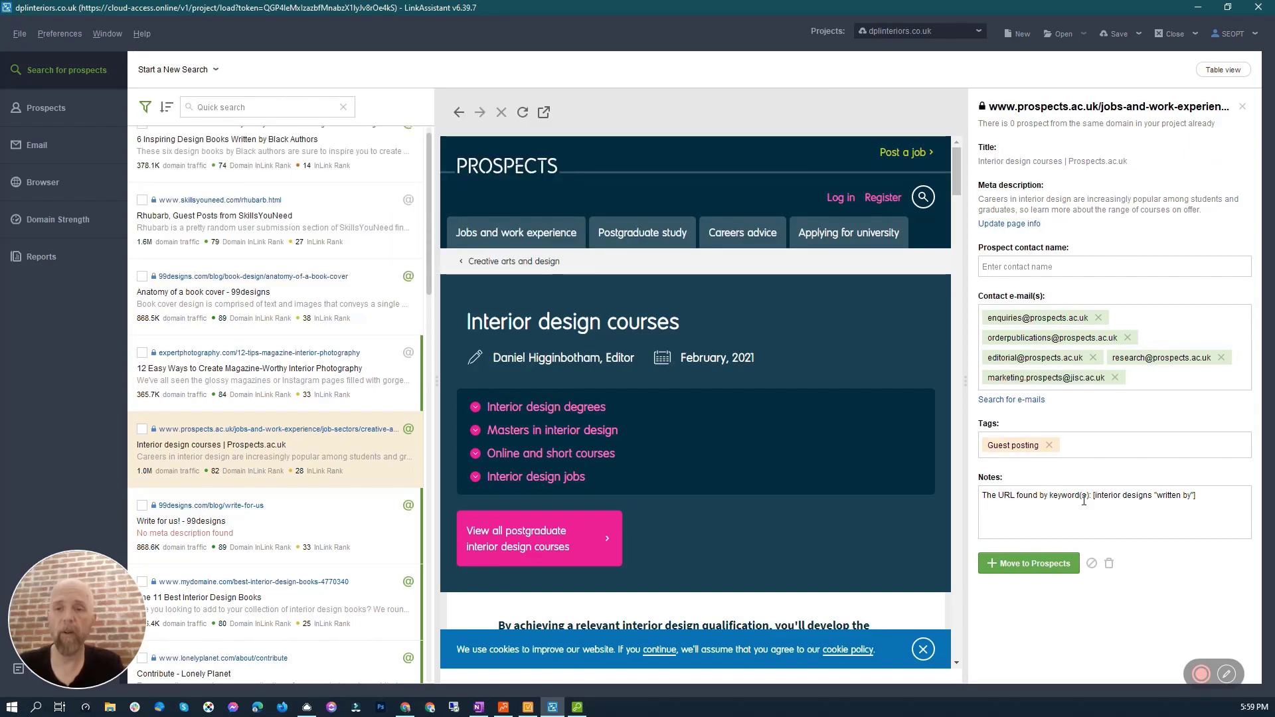
Step: Examine the project's stored prospects in the Backlinks view and the Prospect quality view
click(74, 109)
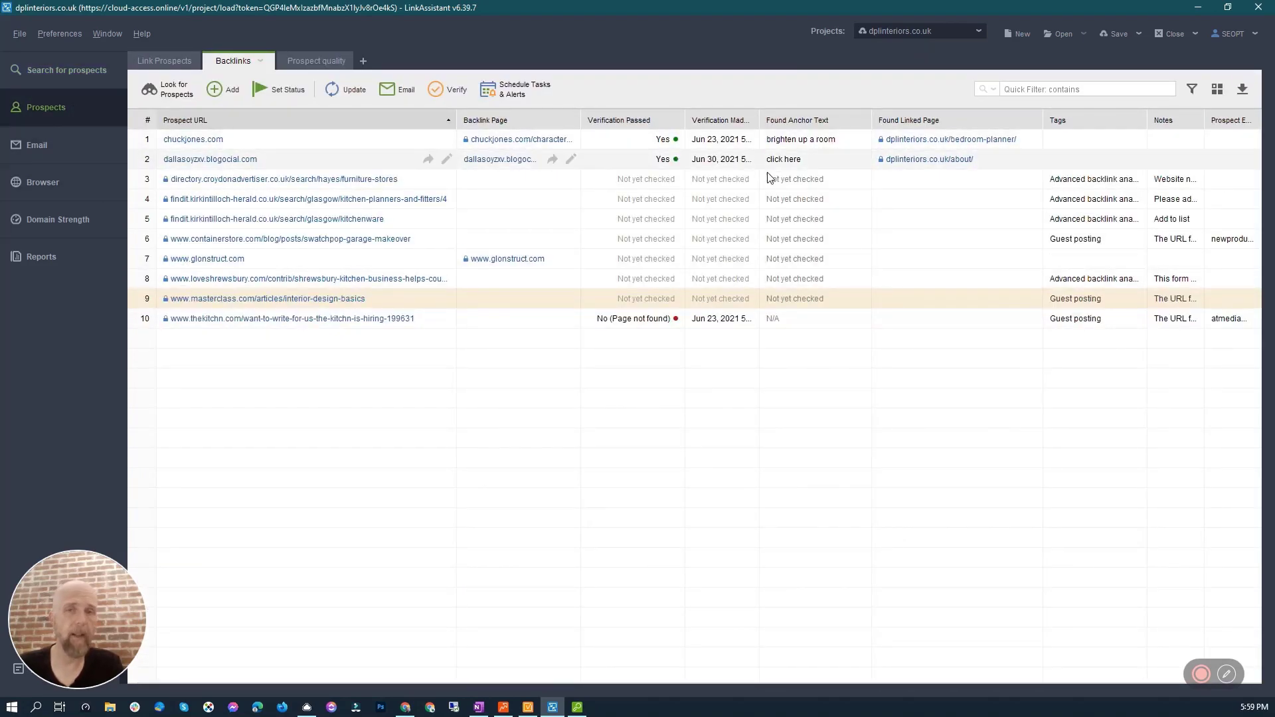
click(339, 64)
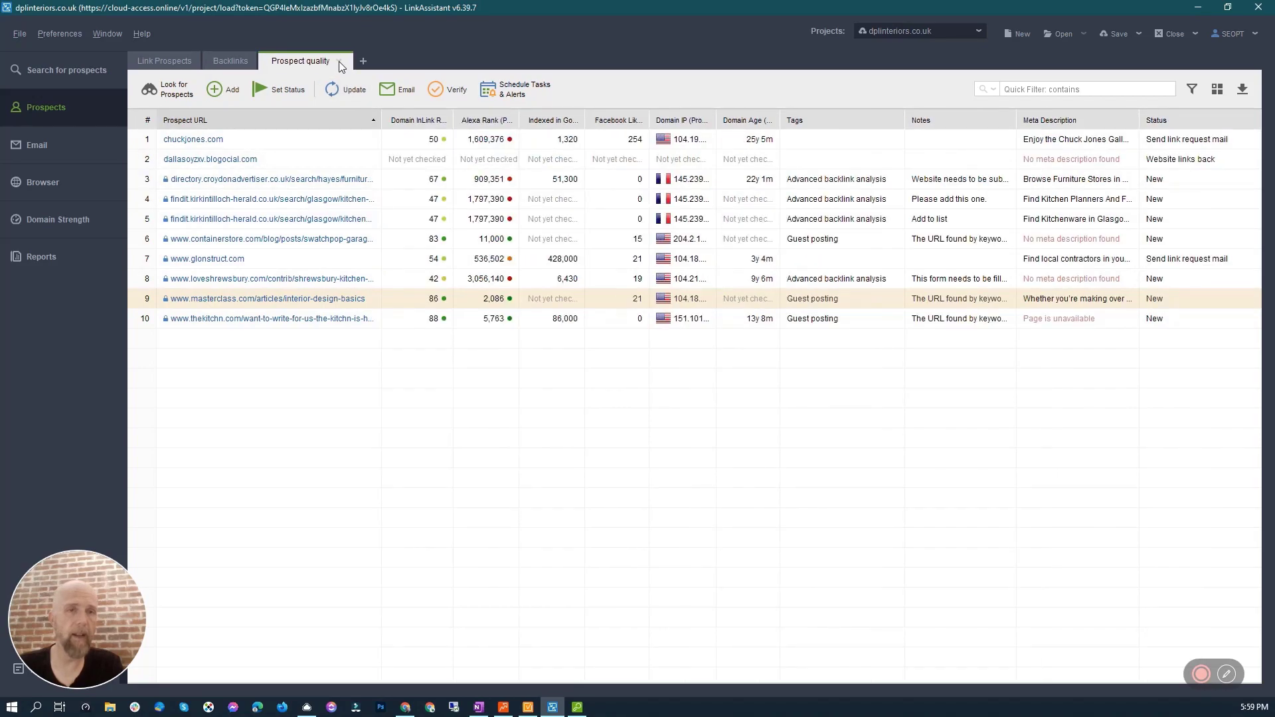
click(1189, 89)
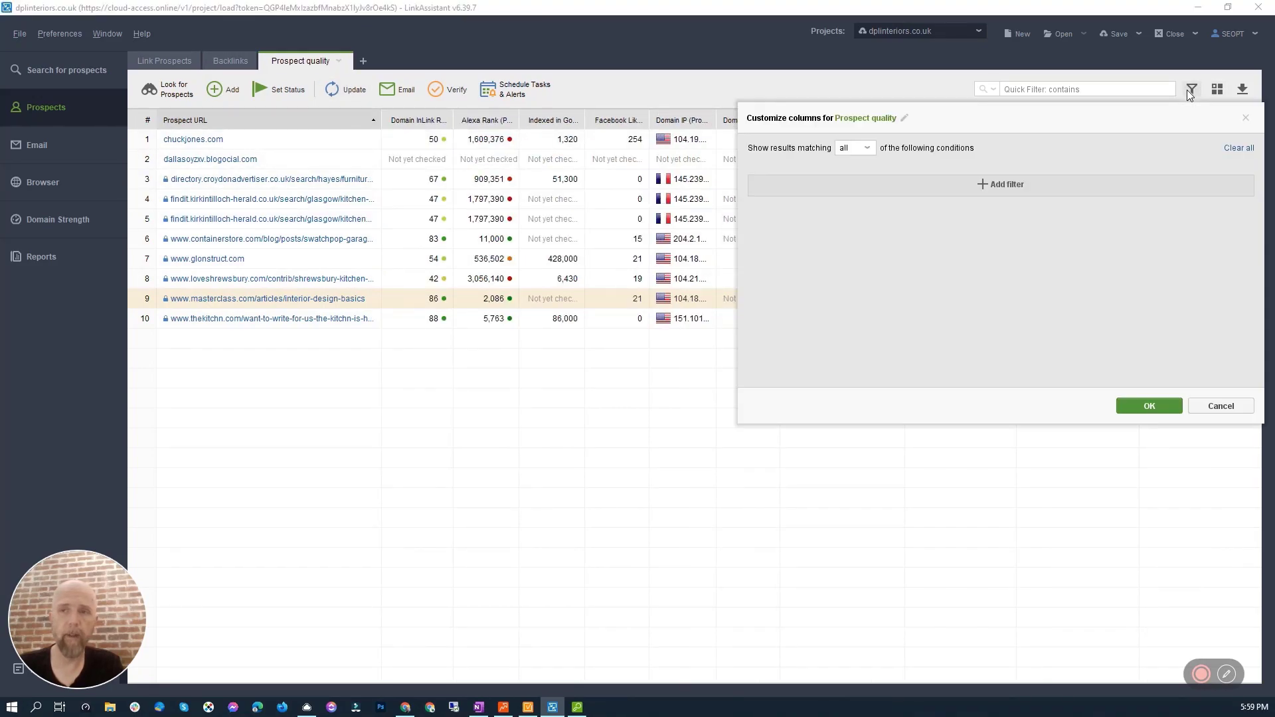
click(997, 186)
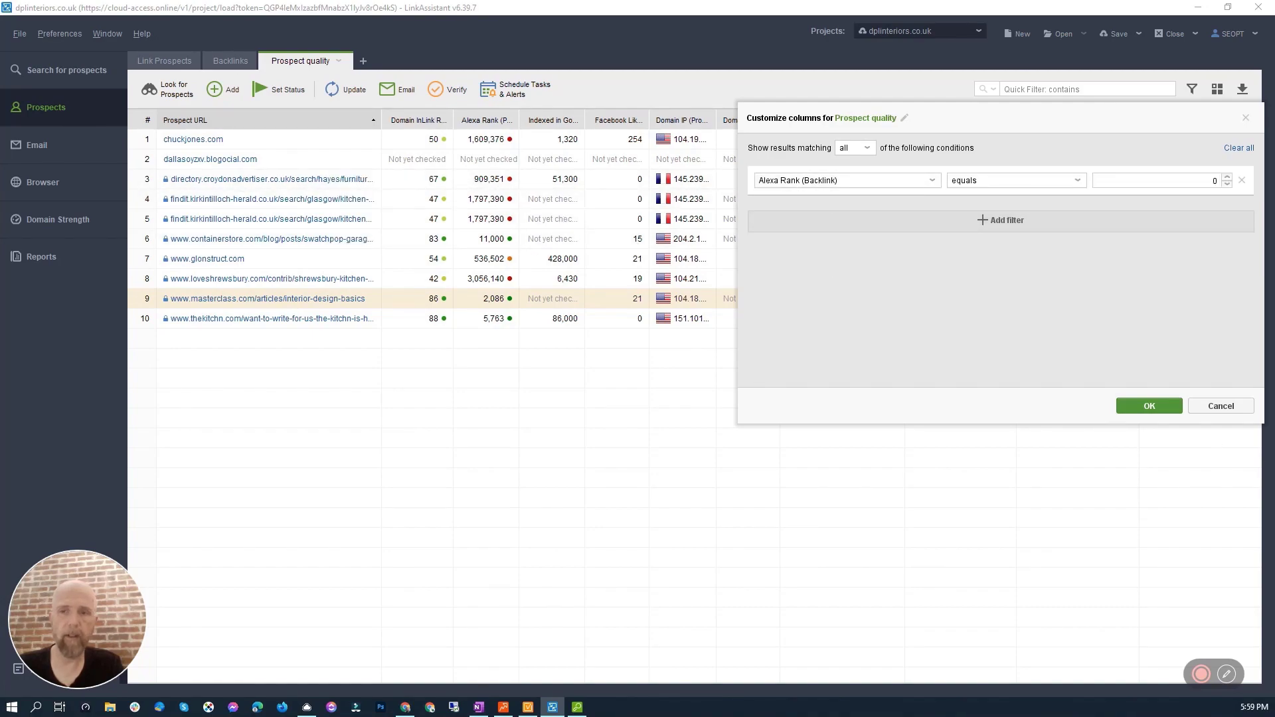
click(1233, 407)
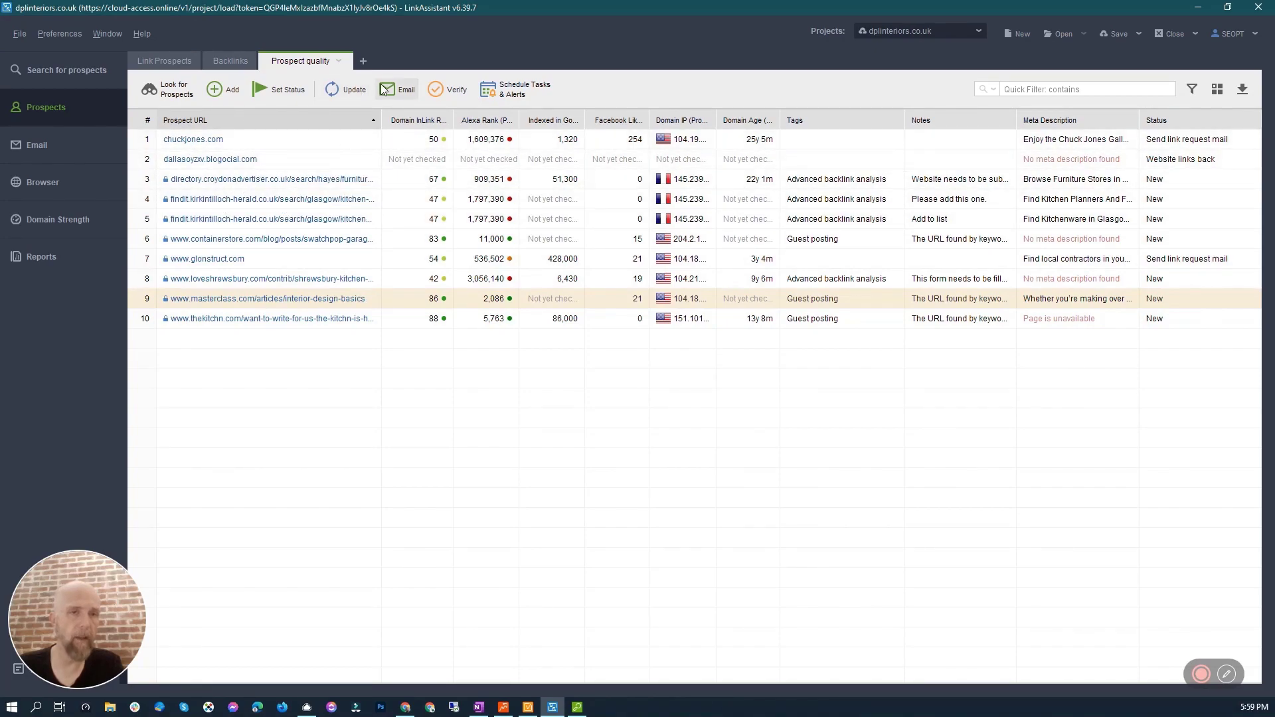
Step: Compare the stored prospects' verification and anchor text in the Link Prospects and Backlinks views, ending in Link Prospects
click(192, 64)
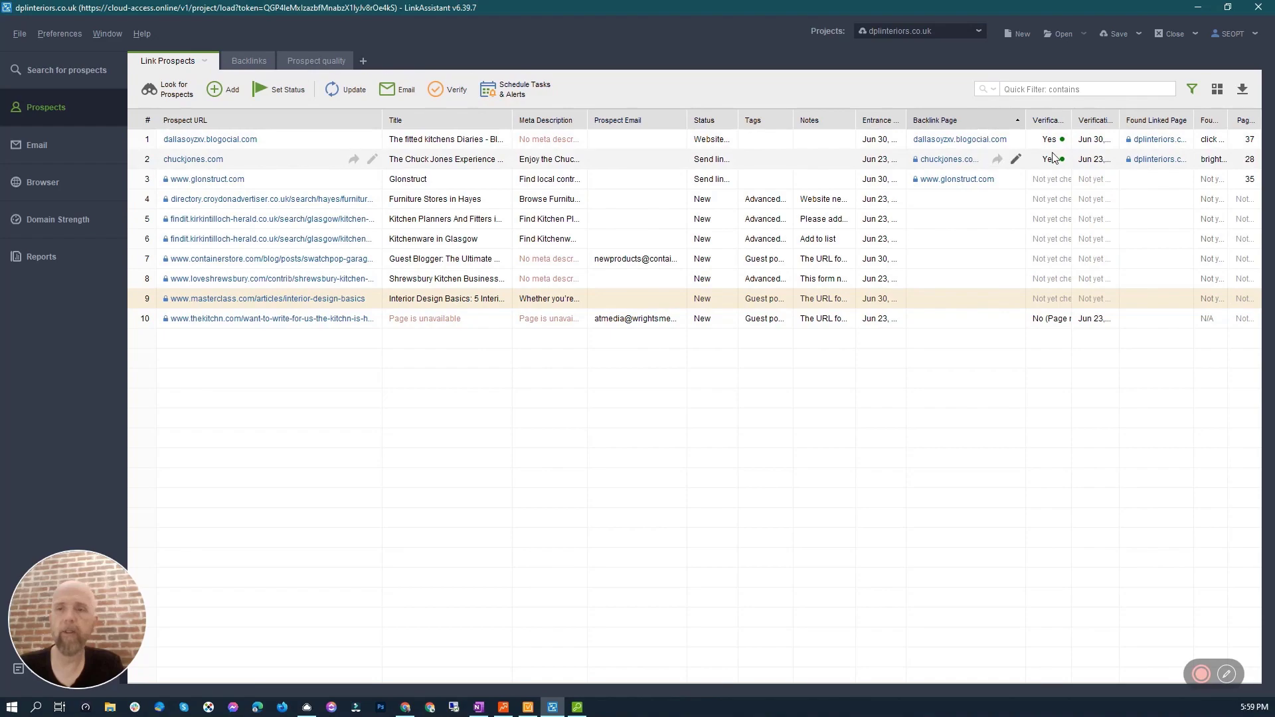
click(251, 63)
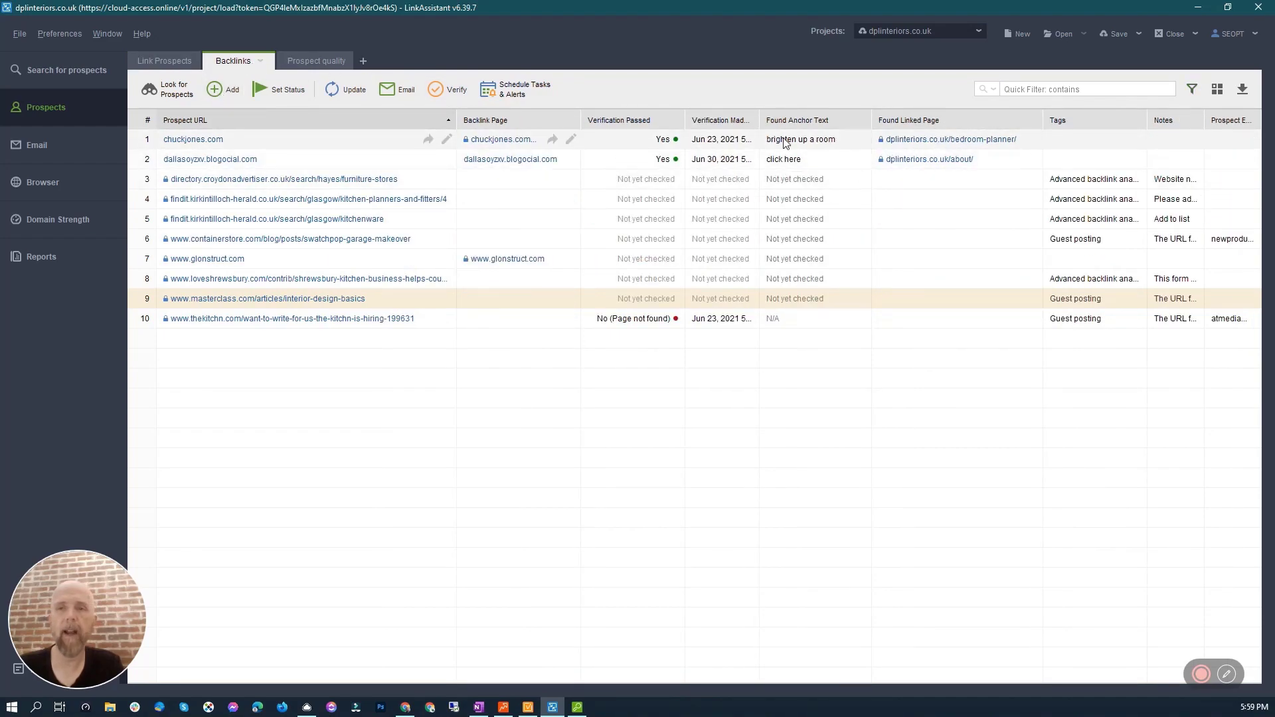
click(149, 64)
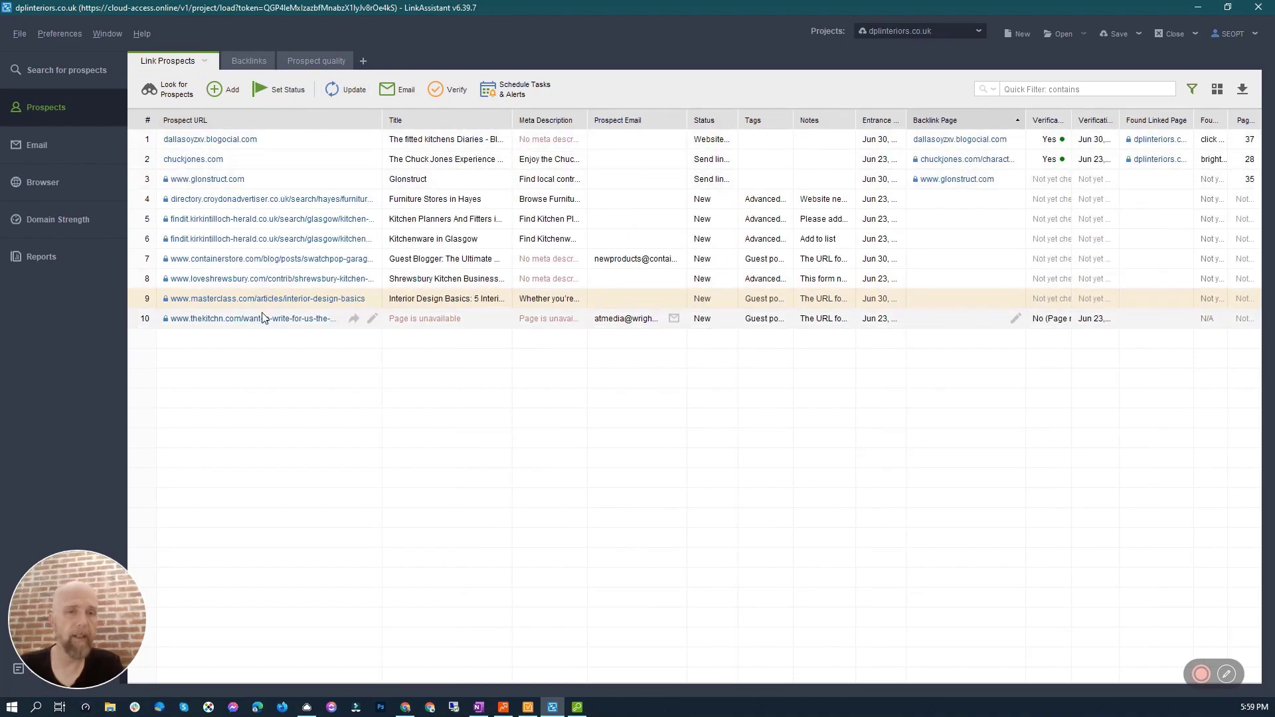
Step: Sort the link prospects by e-mail, select the thekitchn.com and containerstore.com entries, and review the Guest Posting Inquiry message drafted for them
click(649, 119)
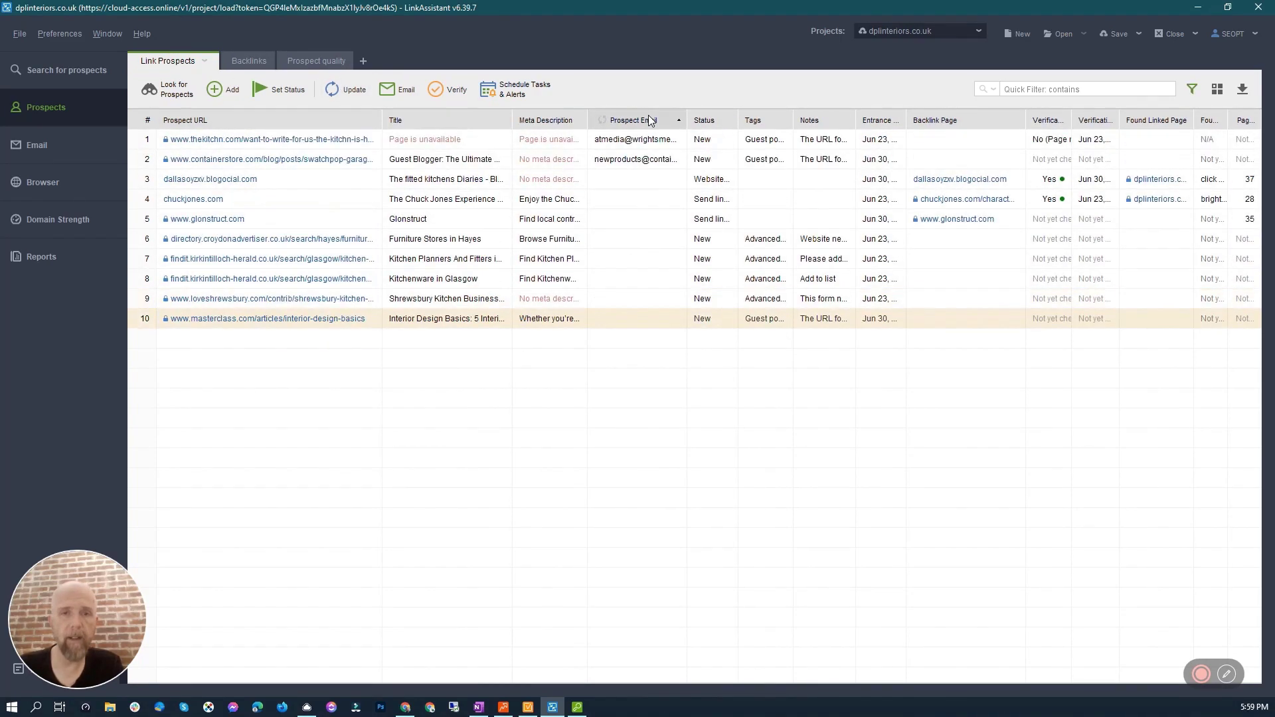
click(312, 138)
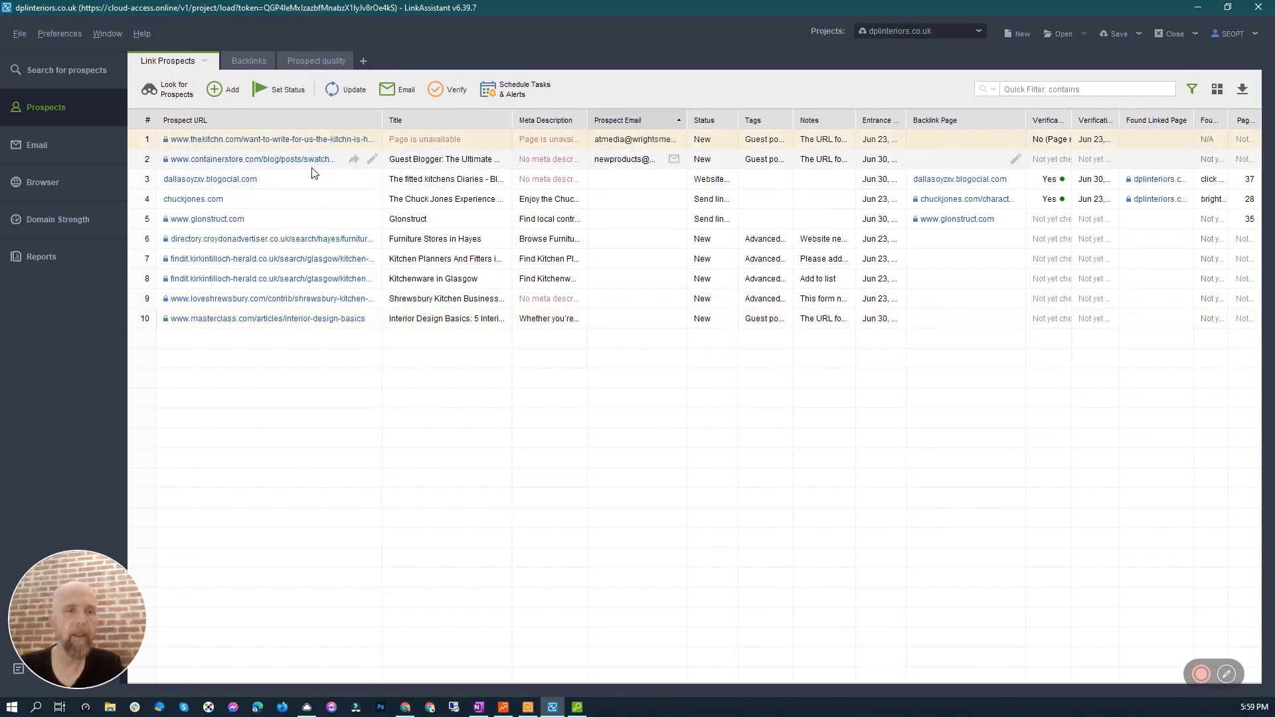
click(396, 89)
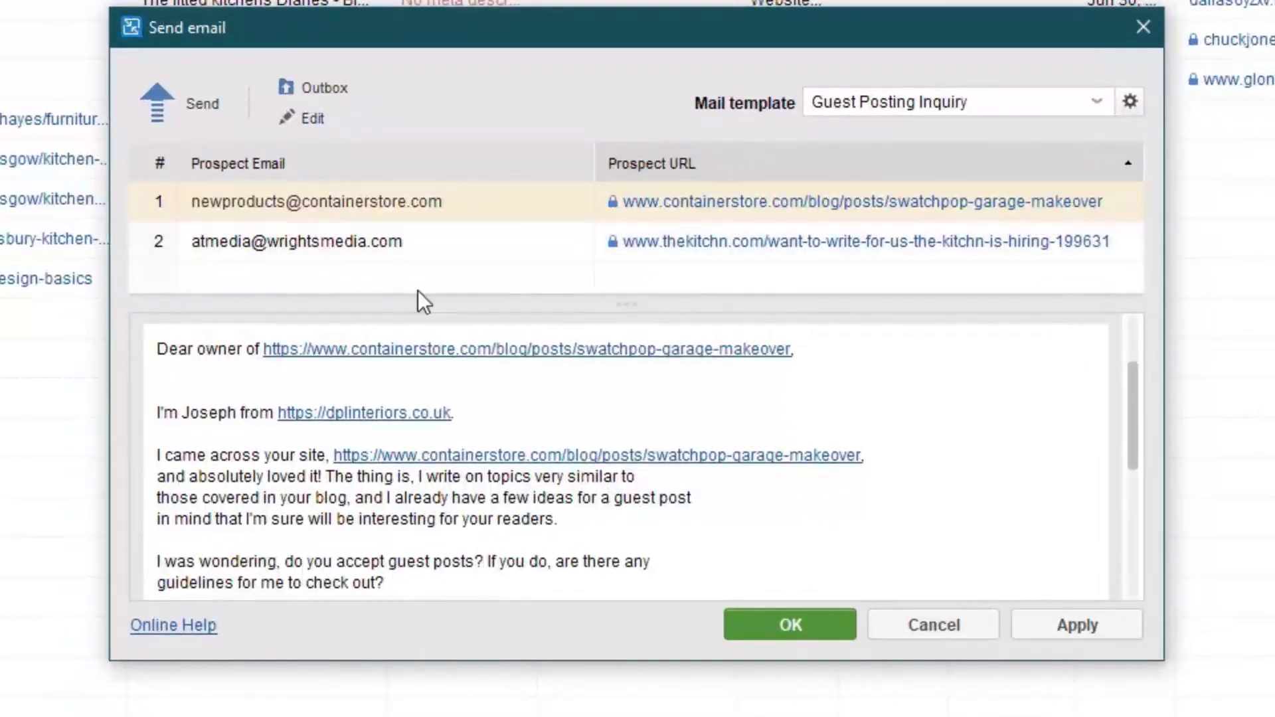
scroll(662, 405, down, 1)
scroll(684, 452, down, 1)
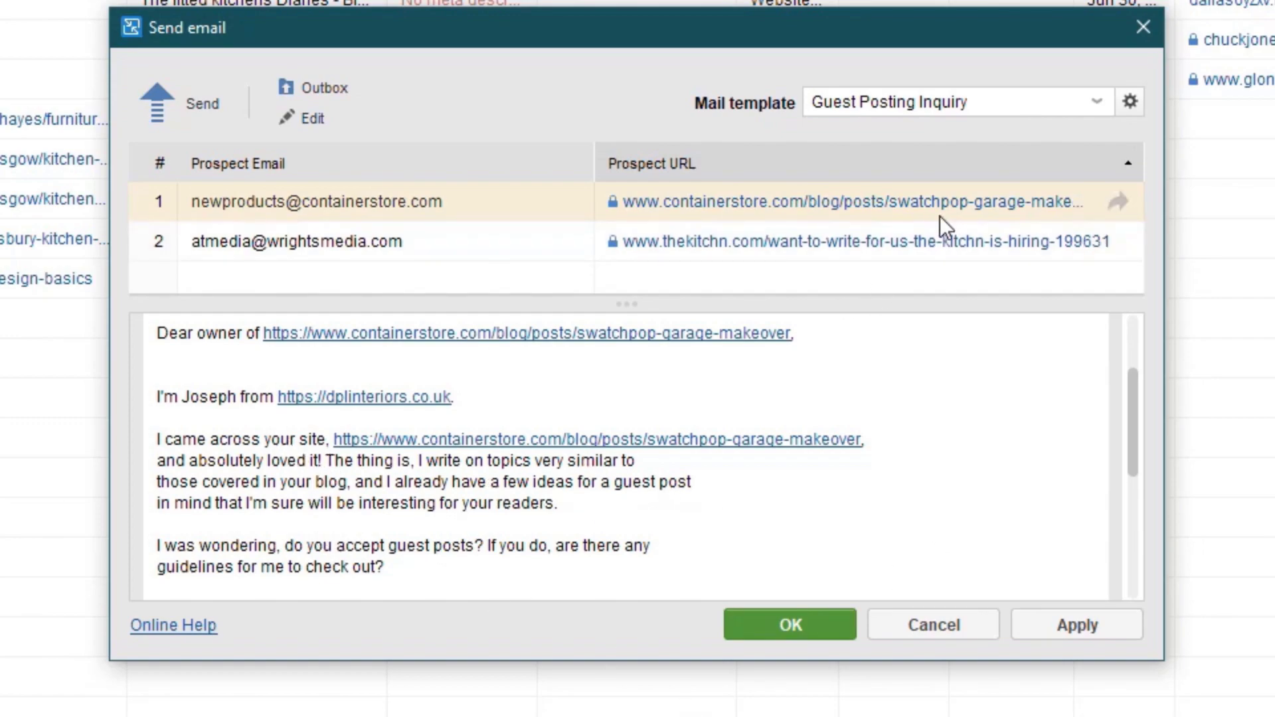
Step: Add the text "sdfsd" above the "I was wondering" paragraph in the Guest Posting Inquiry template, and close the message without sending
click(1134, 106)
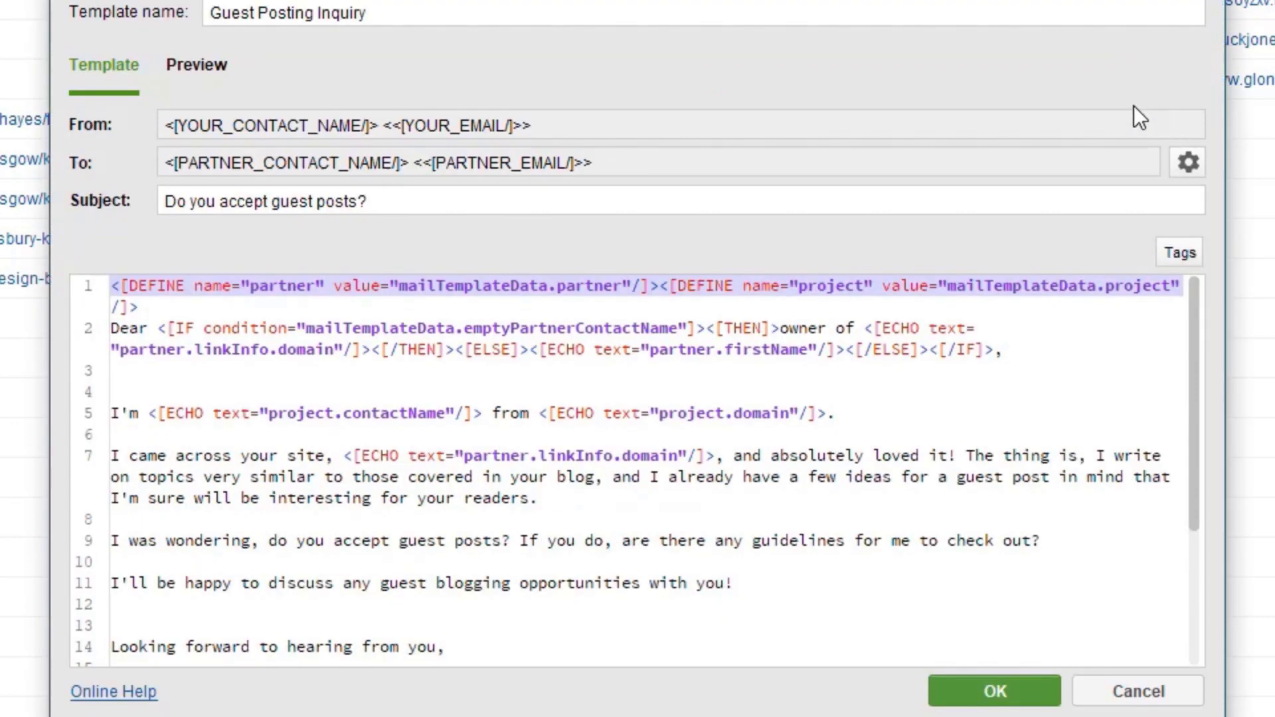
click(265, 434)
click(193, 498)
click(231, 541)
click(215, 601)
click(243, 522)
text(sdfsd)
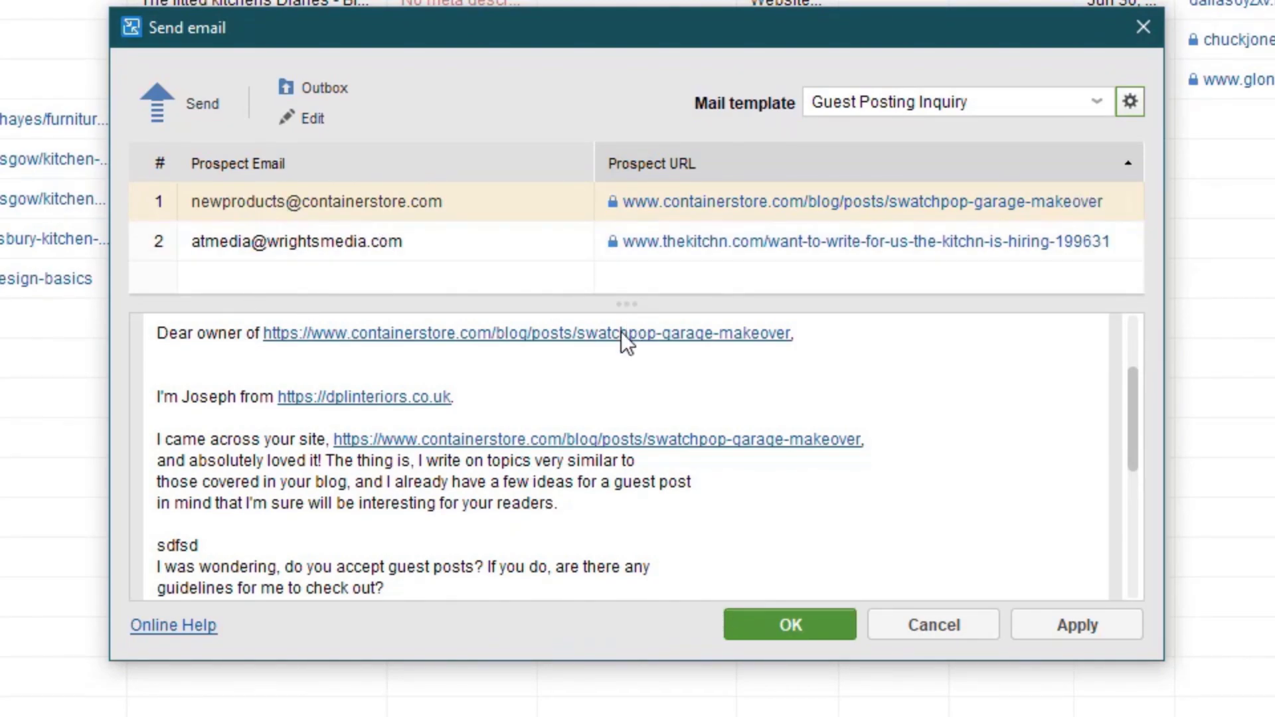
click(932, 618)
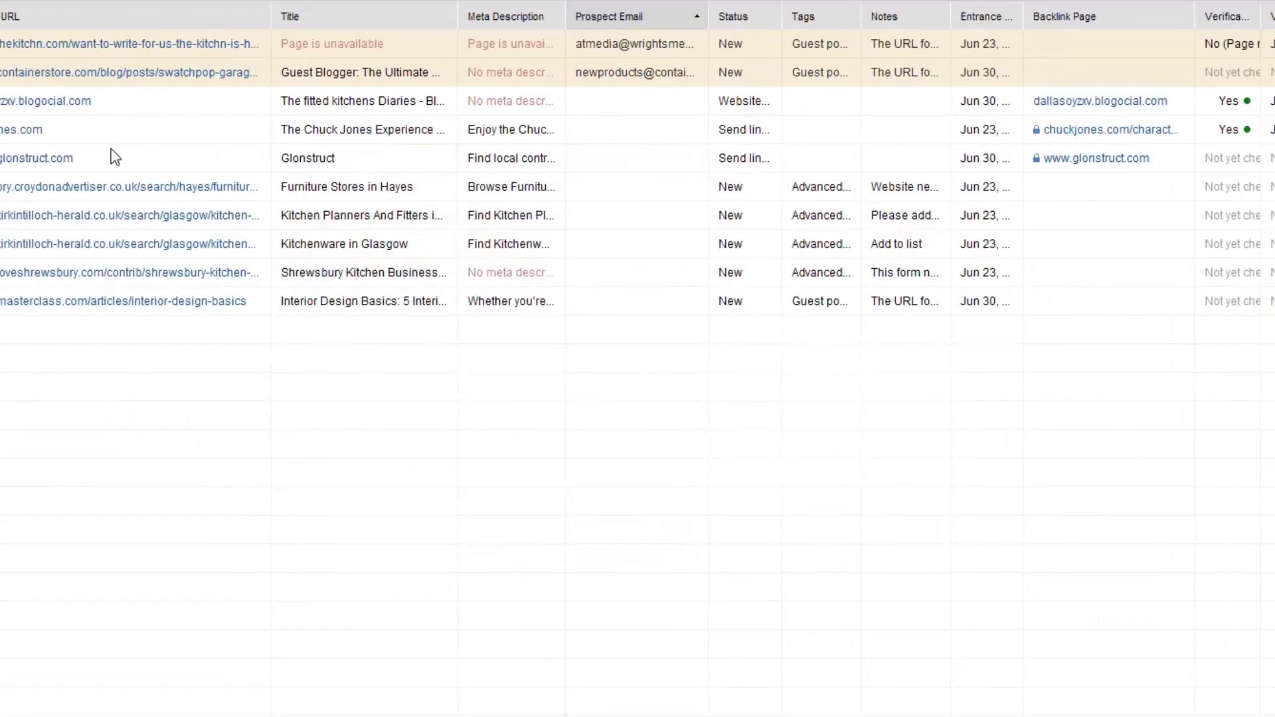
Step: Check the project's mail folders, and return to the stored link prospects
click(63, 145)
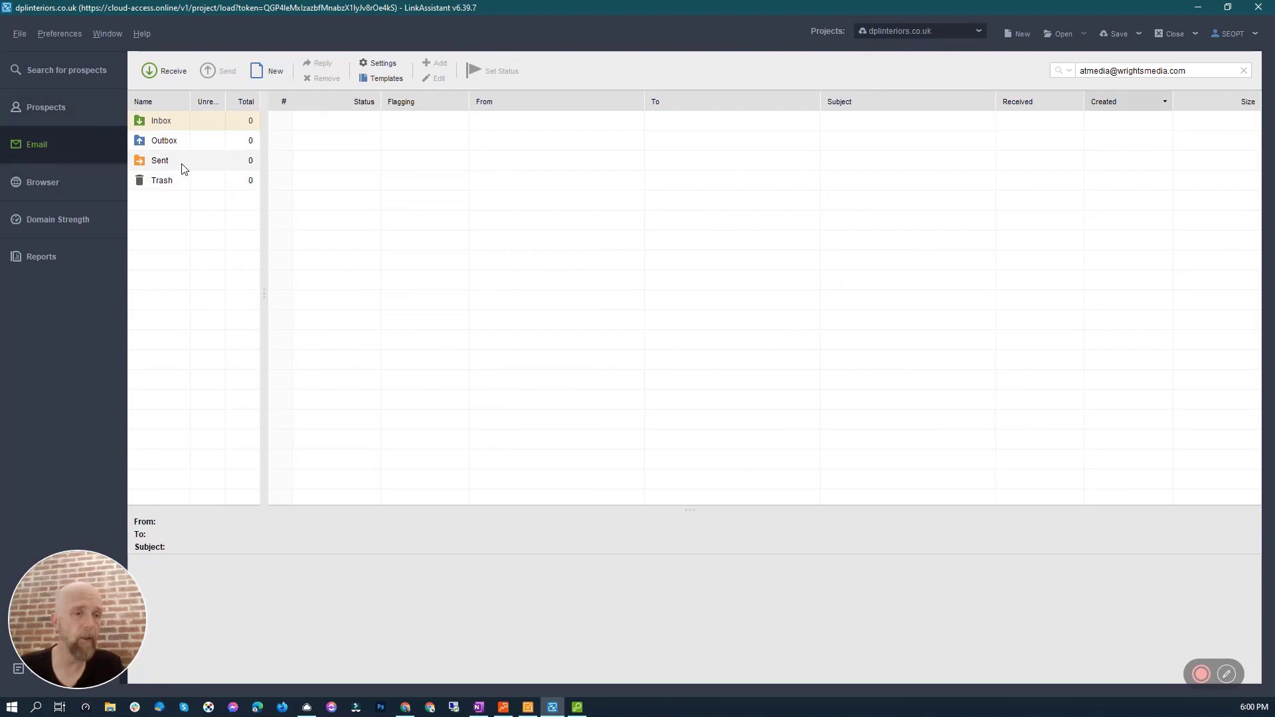
click(58, 109)
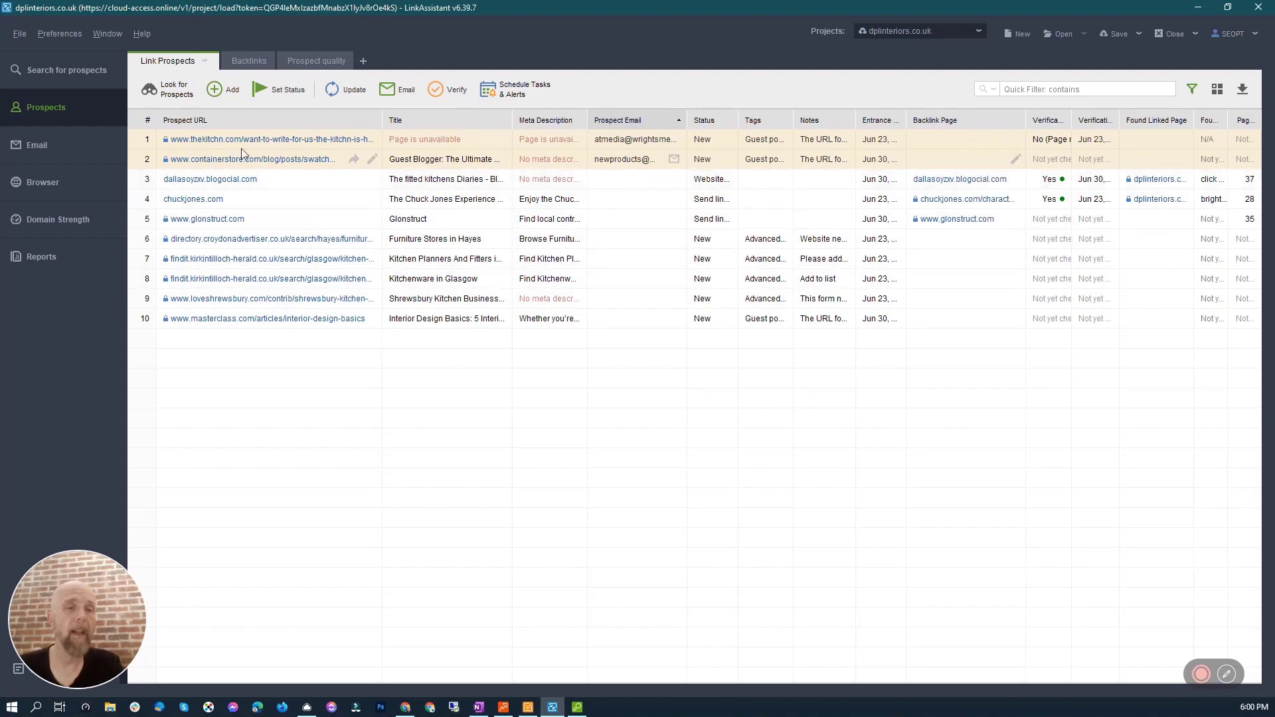
Step: Switch to OneNote, read the list of outreach email best practices, and return to the link prospects in LinkAssistant
click(479, 706)
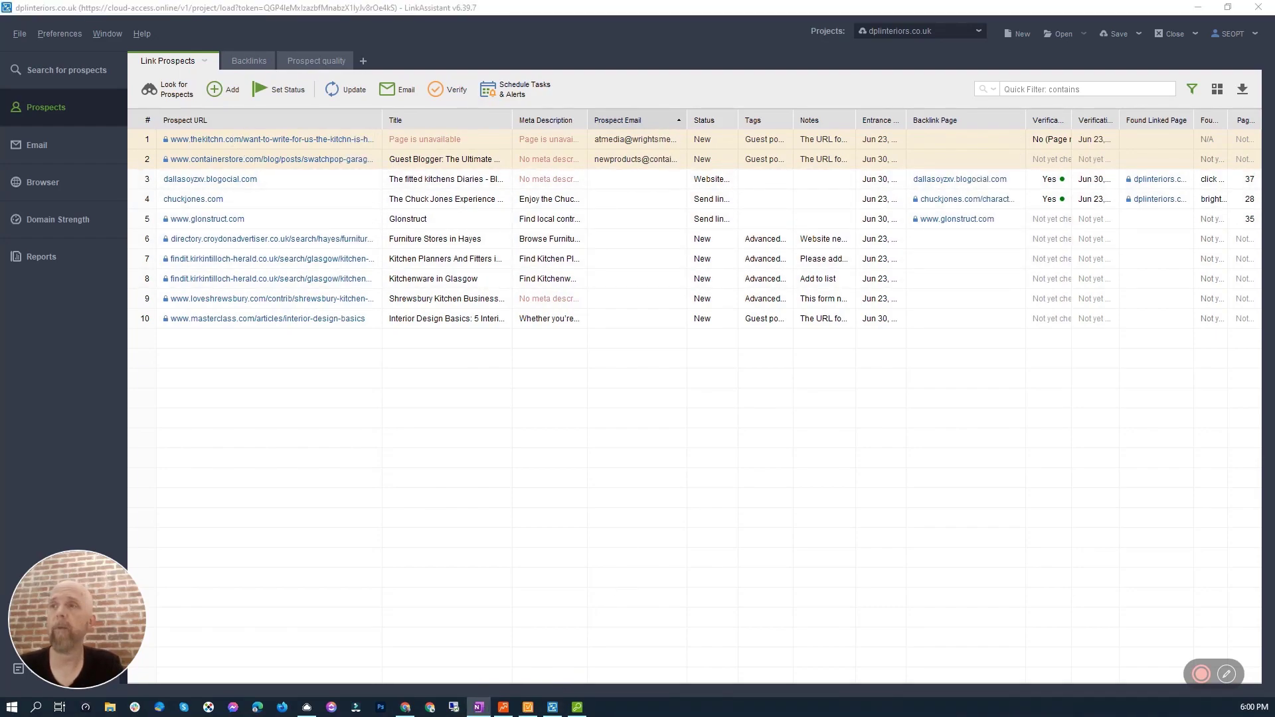
drag(1268, 182, 400, 182)
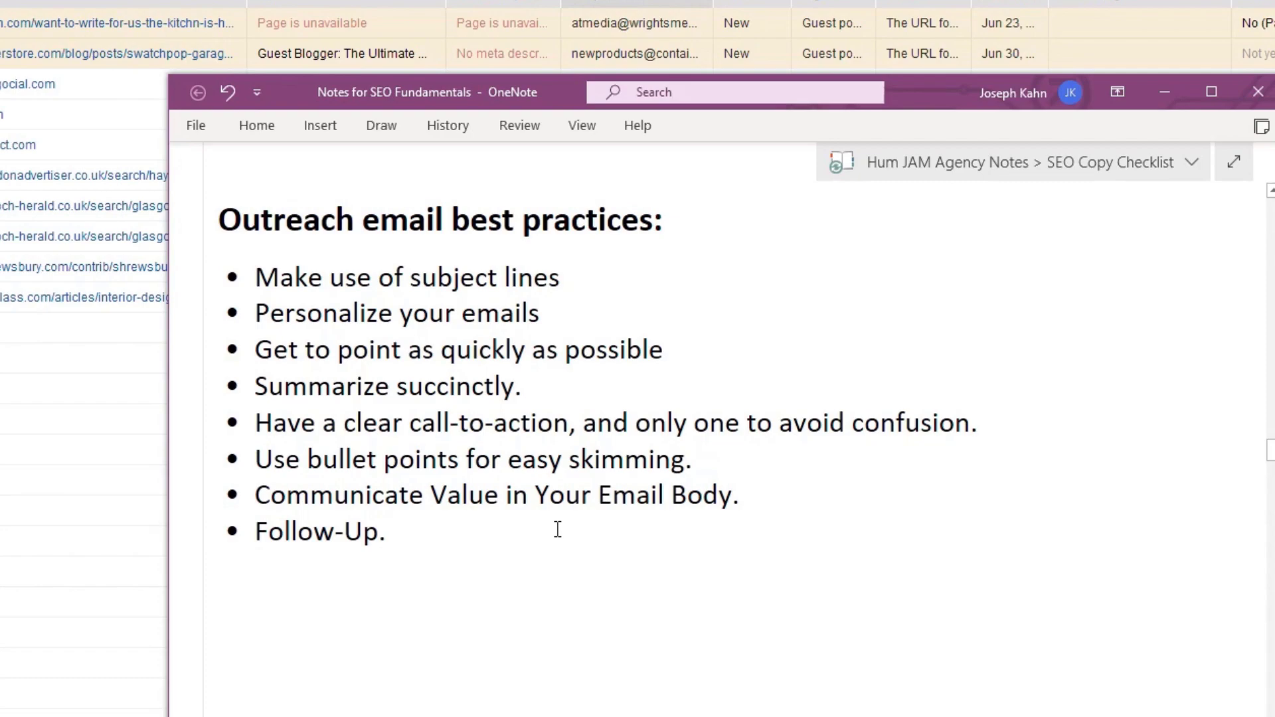
click(104, 344)
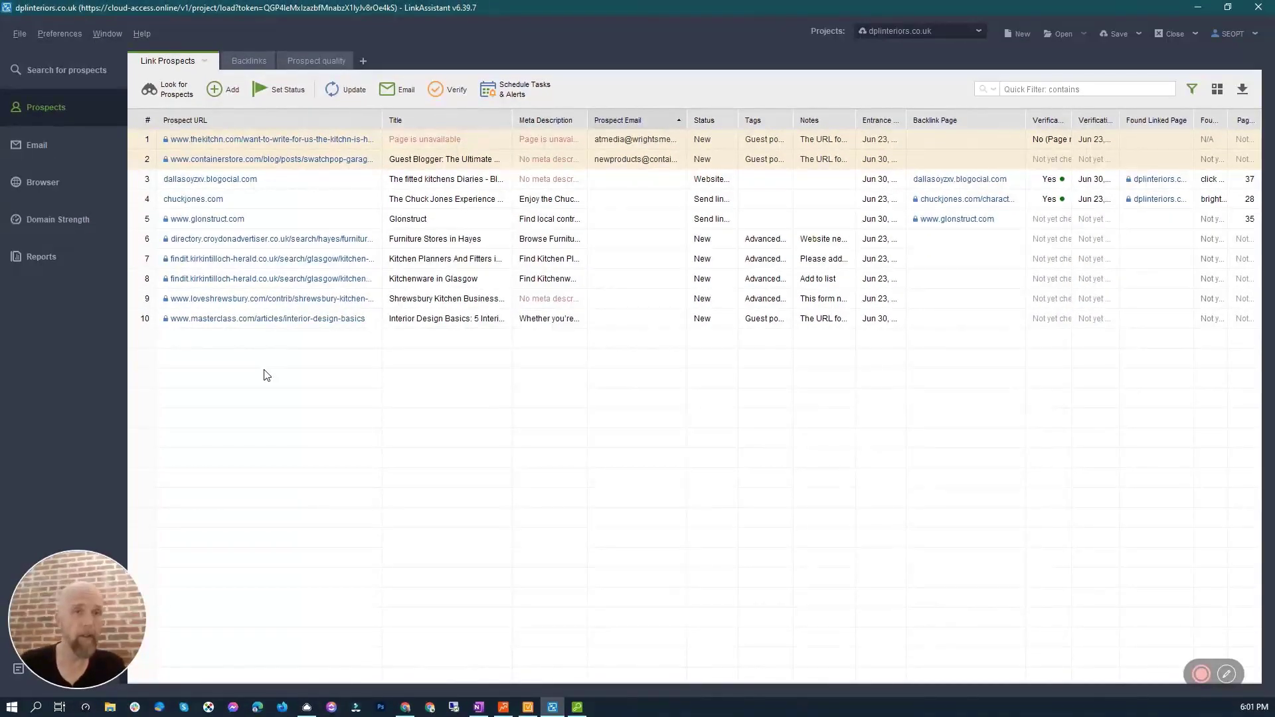